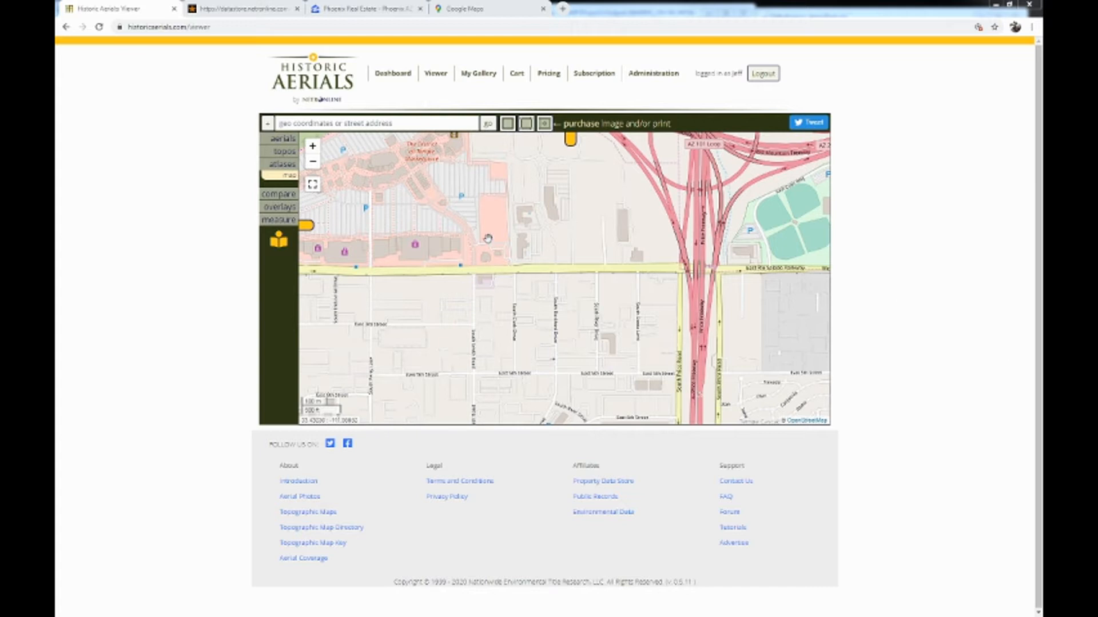
Step: Display the 1995 historic aerial for the Tempe area and browse the available aerial years
click(282, 139)
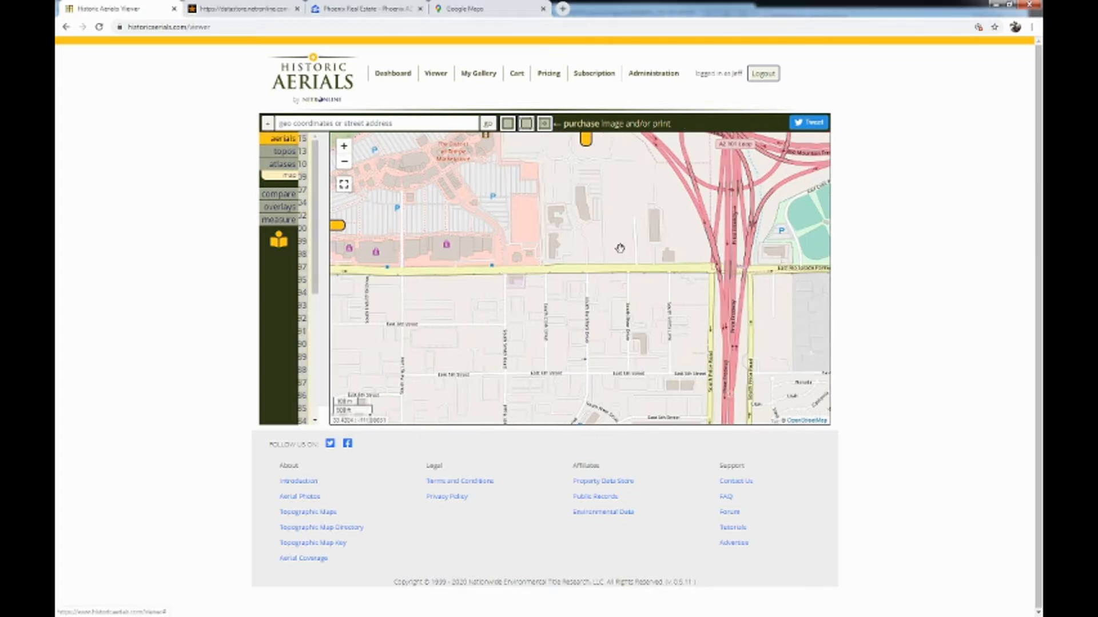
click(311, 280)
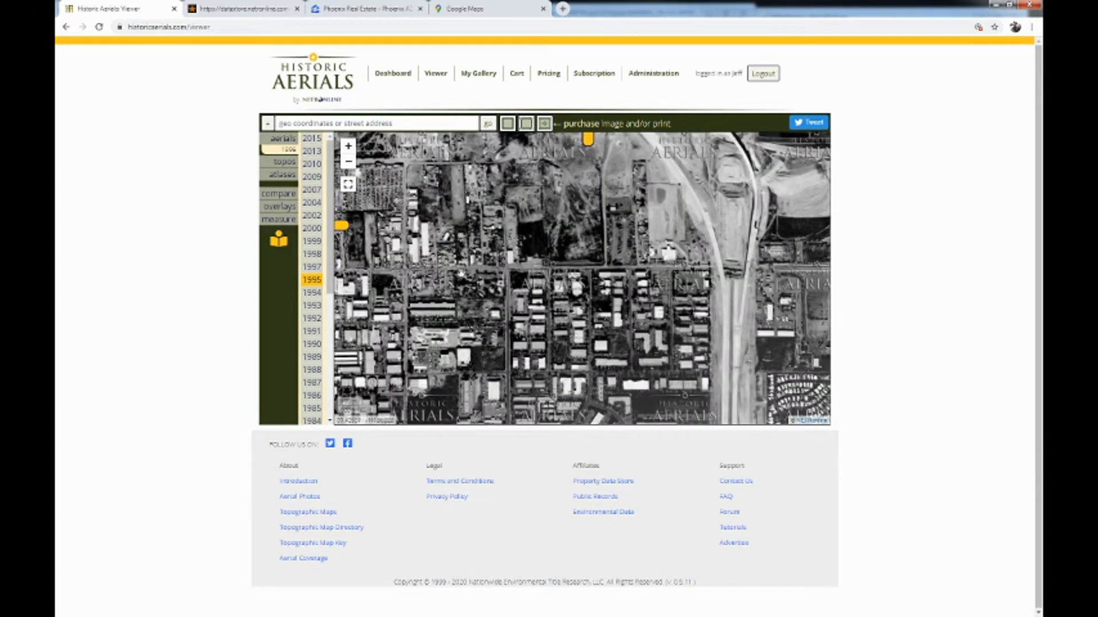
scroll(313, 286, down, 3)
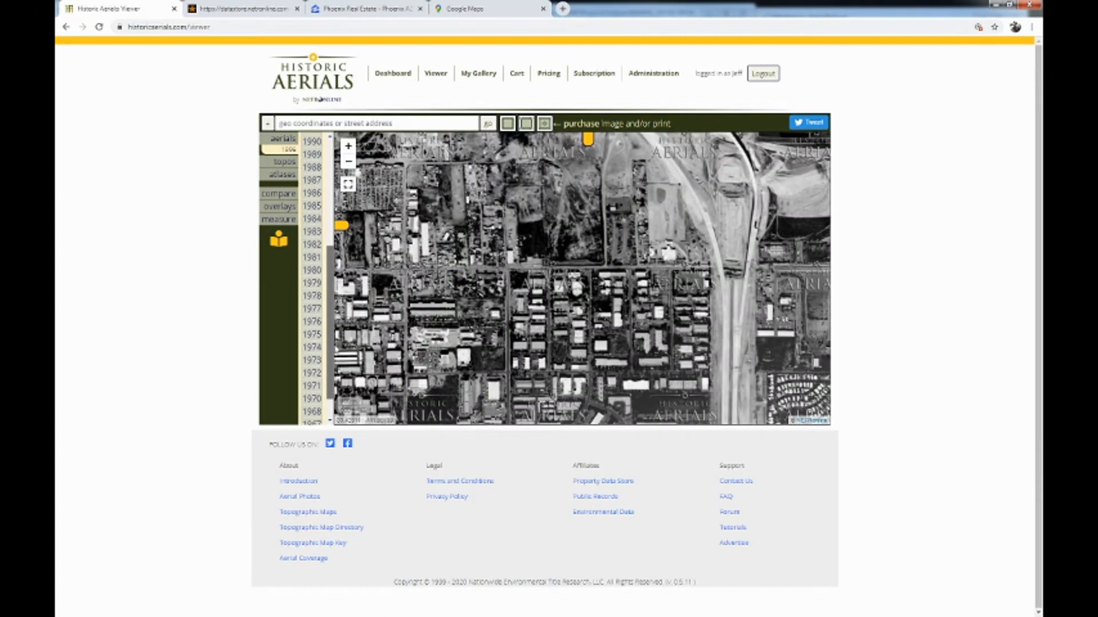
scroll(326, 385, down, 1)
scroll(327, 379, up, 4)
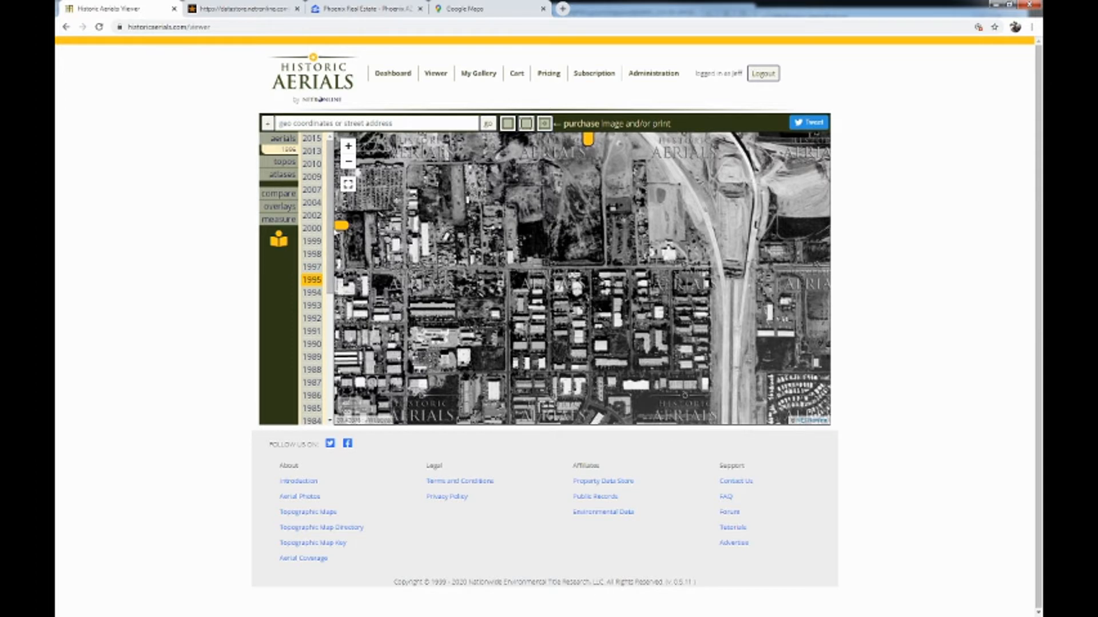
scroll(551, 303, up, 1)
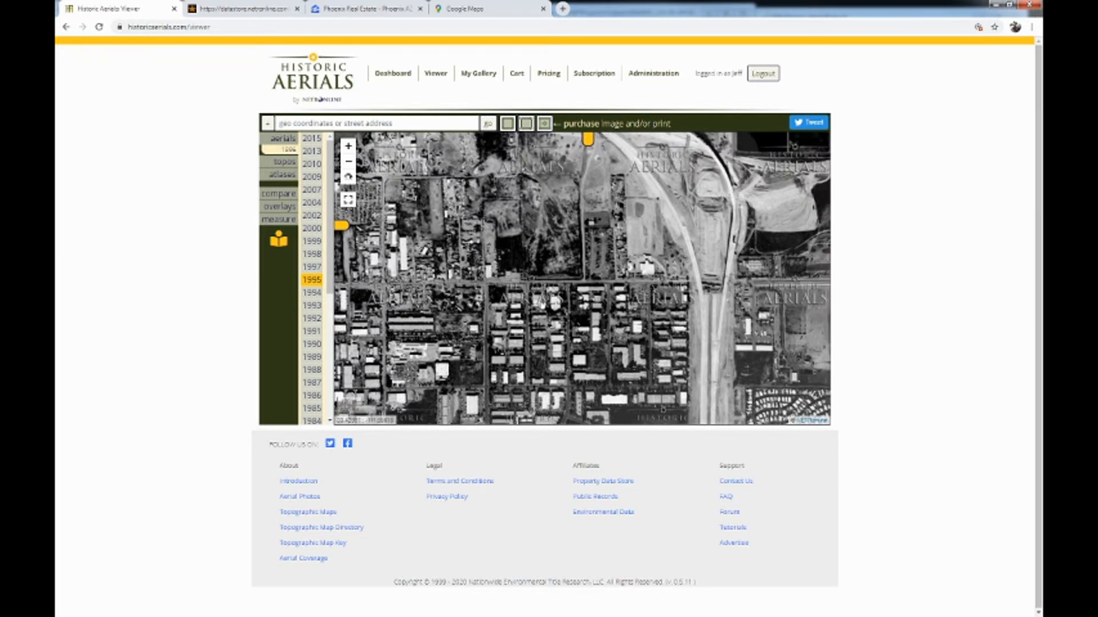
scroll(548, 313, up, 1)
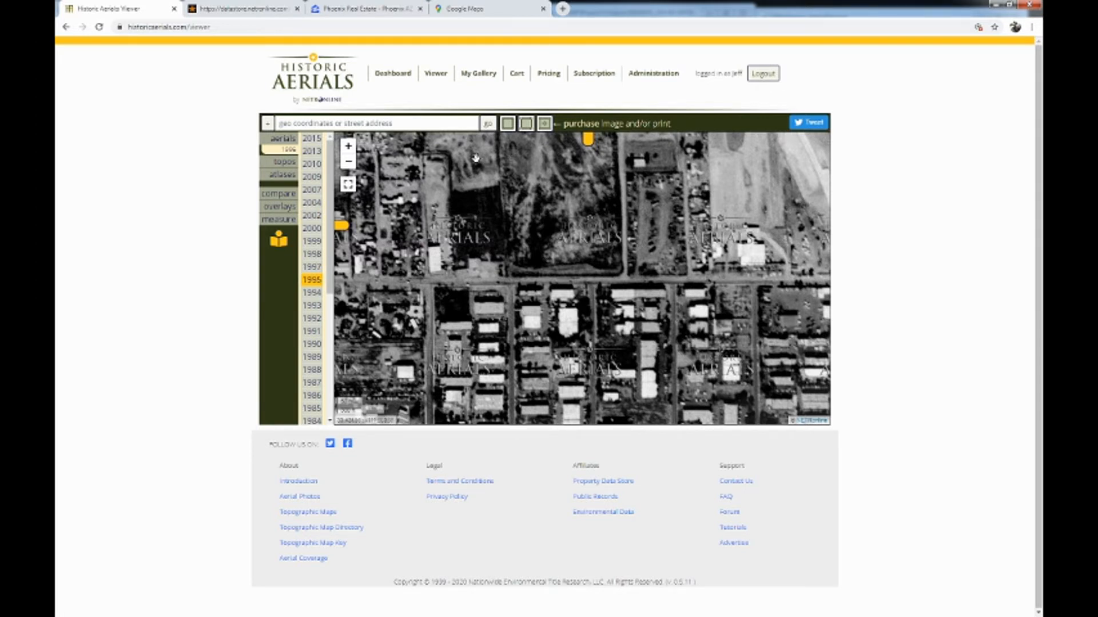
Step: Compare the 1995 aerial with the 2013 aerial using the spot comparison mode
click(284, 164)
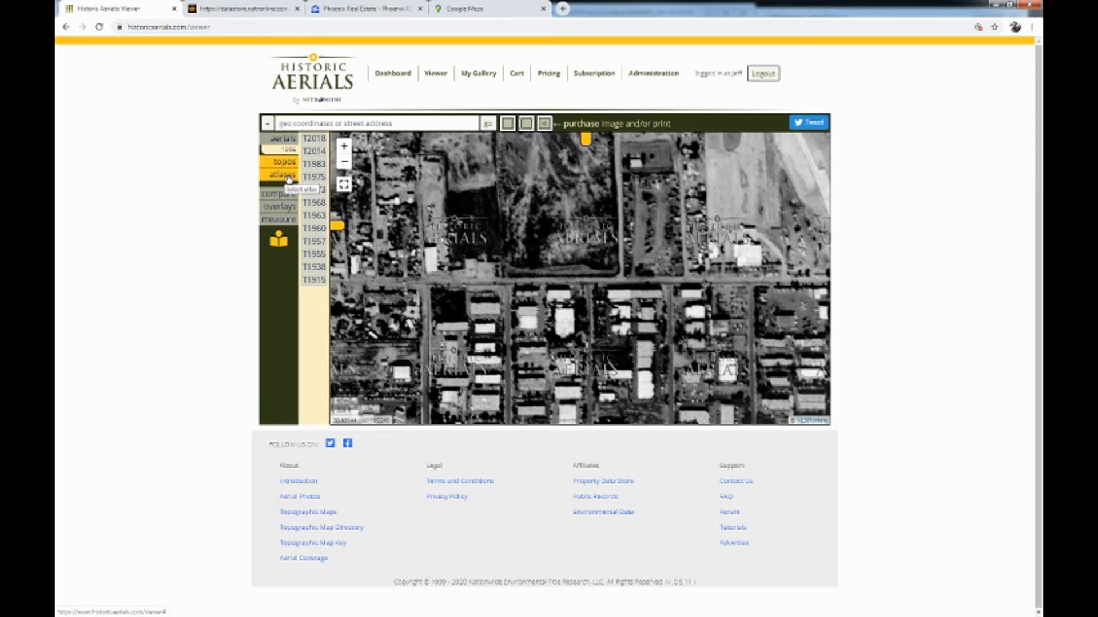
click(280, 195)
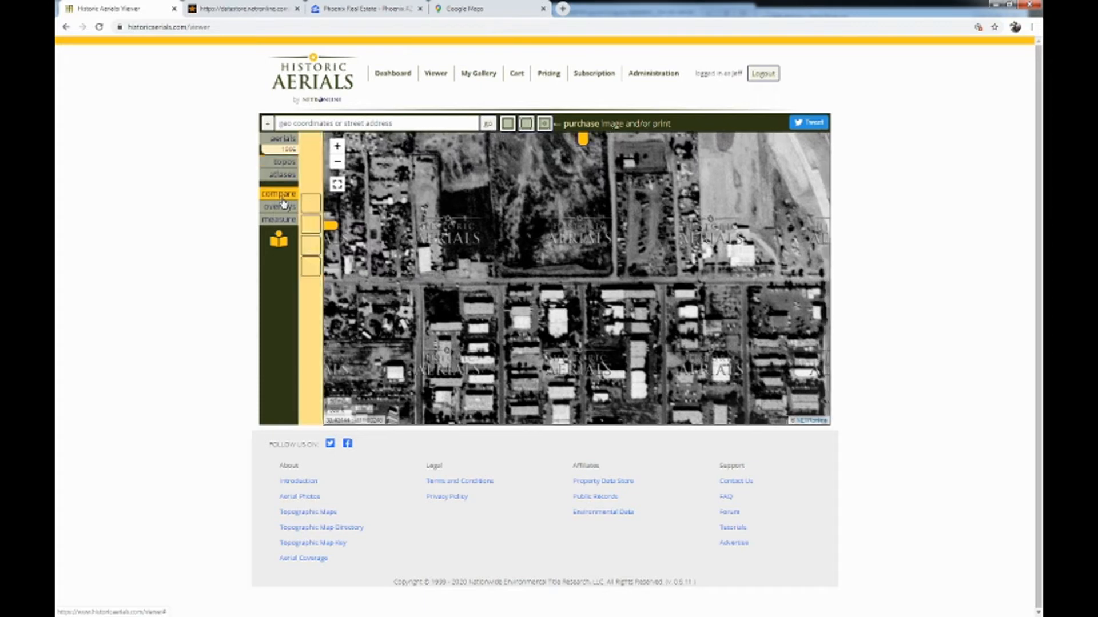
click(310, 229)
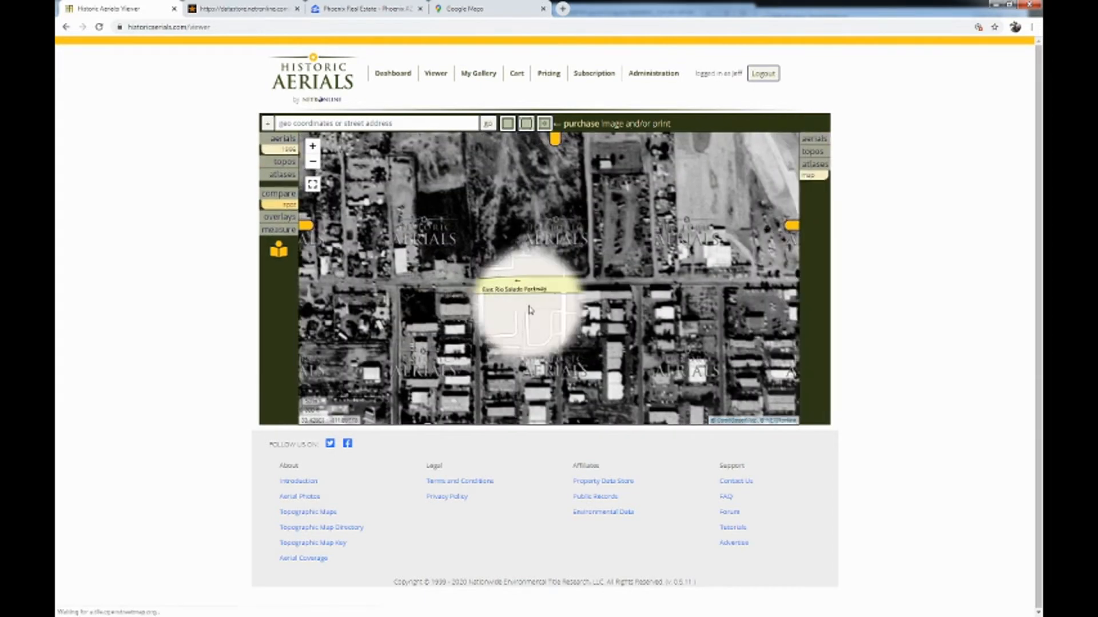
click(819, 139)
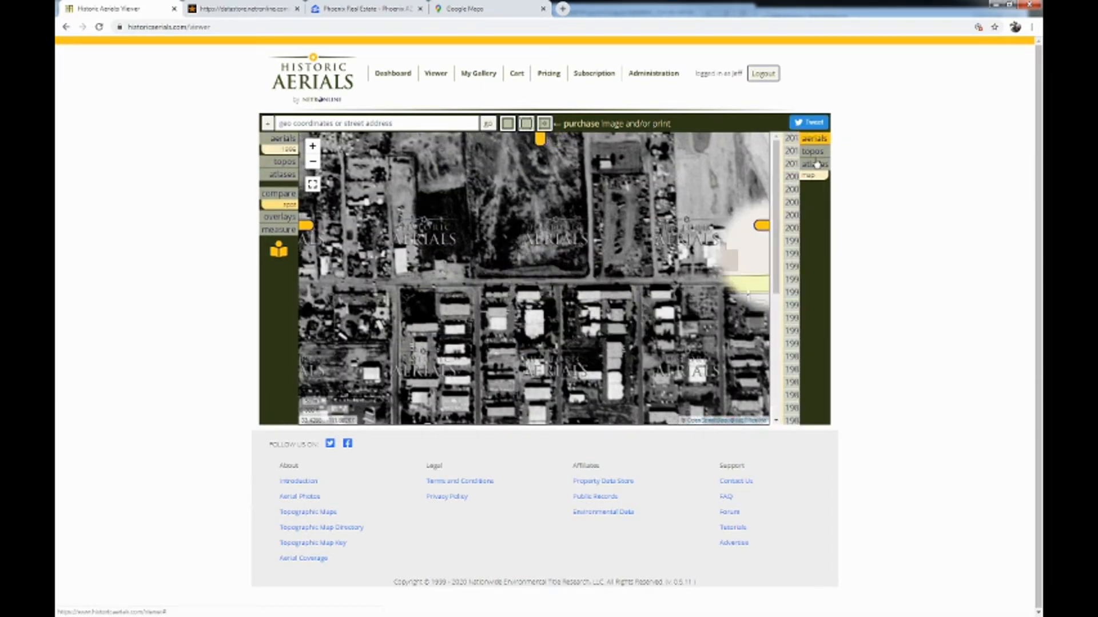
click(789, 151)
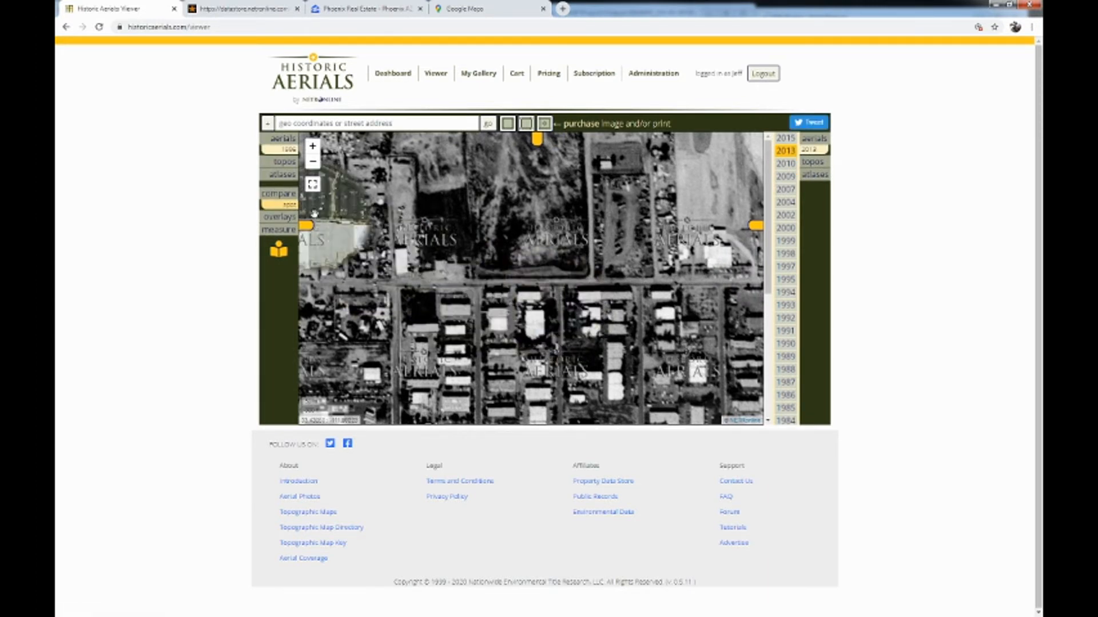
Step: Switch to the slide comparison mode and move the divider across to reveal more of the 1995 aerial
click(279, 195)
click(311, 247)
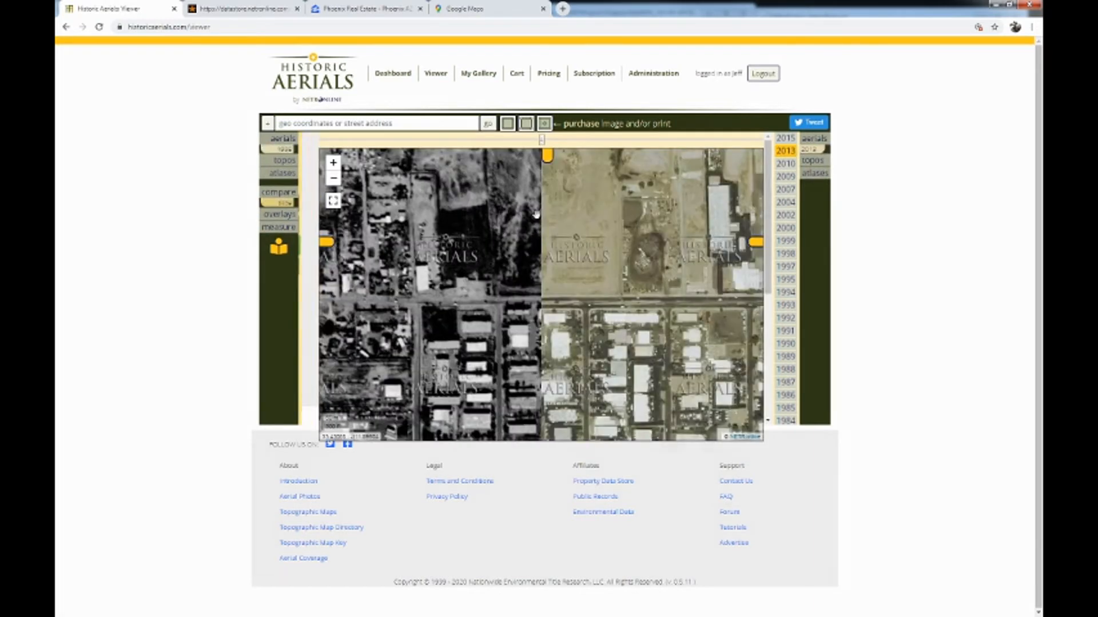
drag(422, 141, 646, 141)
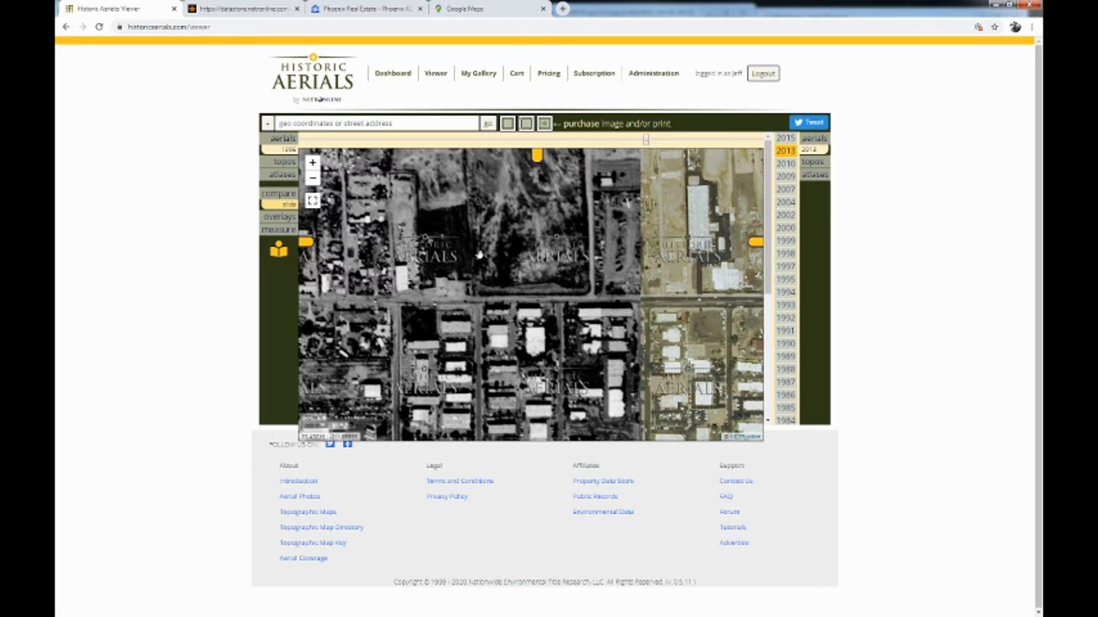
Step: Turn on the roads and counties overlays on the compared aerials
click(280, 217)
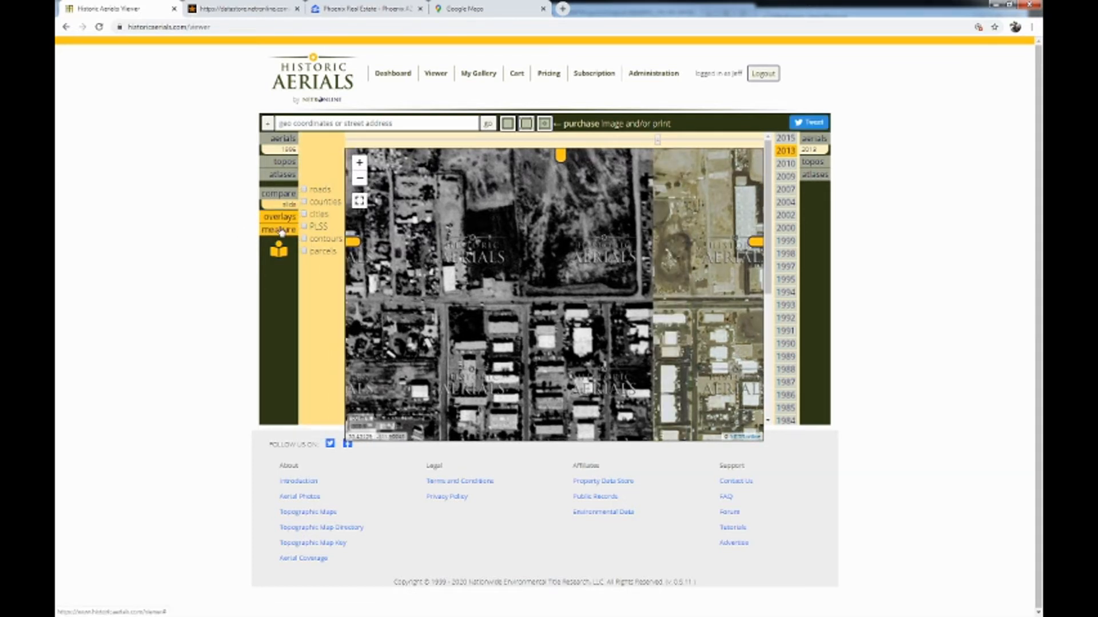
click(304, 191)
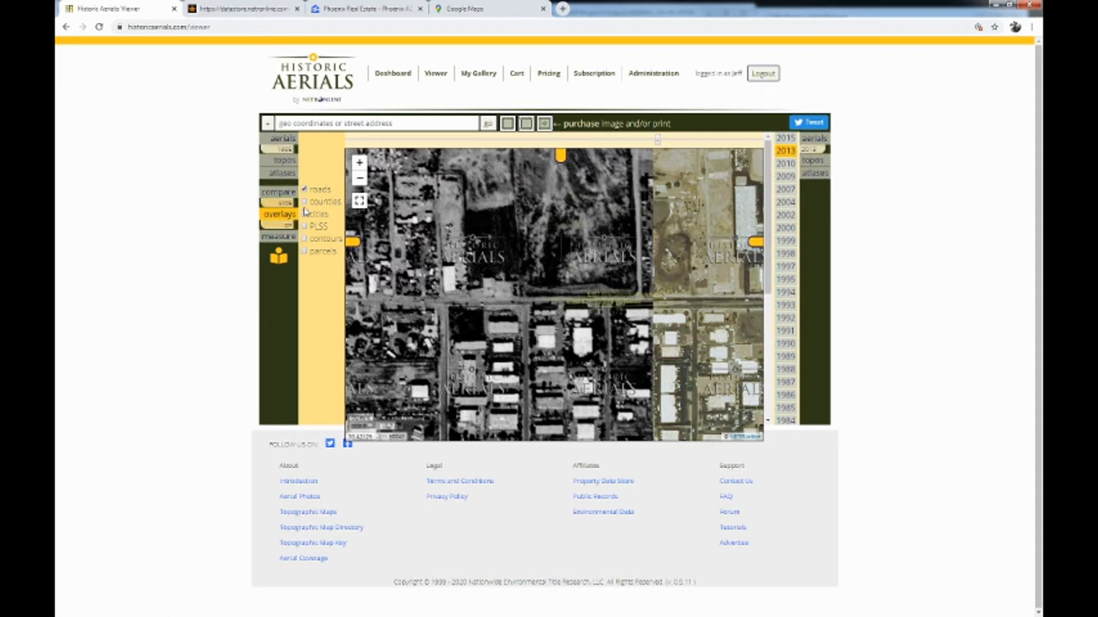
click(304, 202)
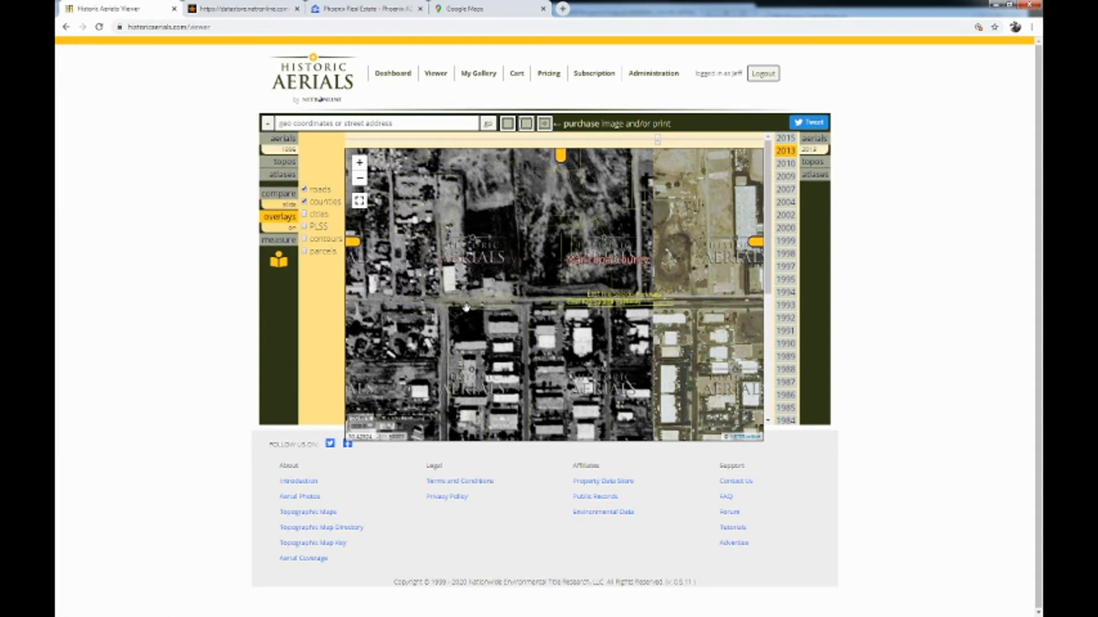
Step: Turn off the slide comparison and remove the roads and counties overlays
click(284, 217)
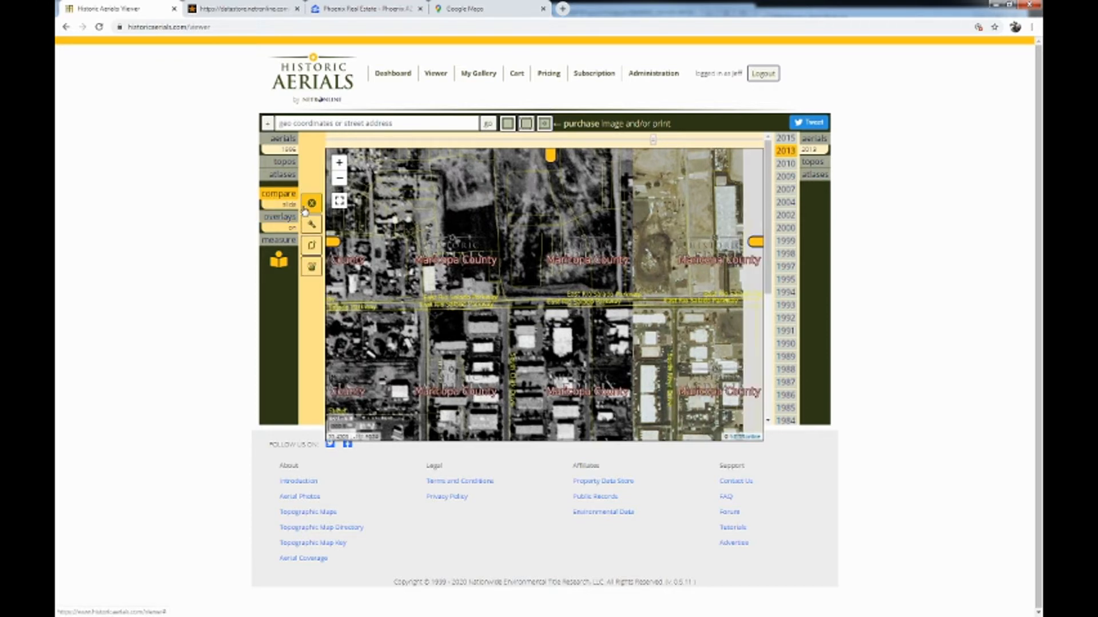
click(288, 211)
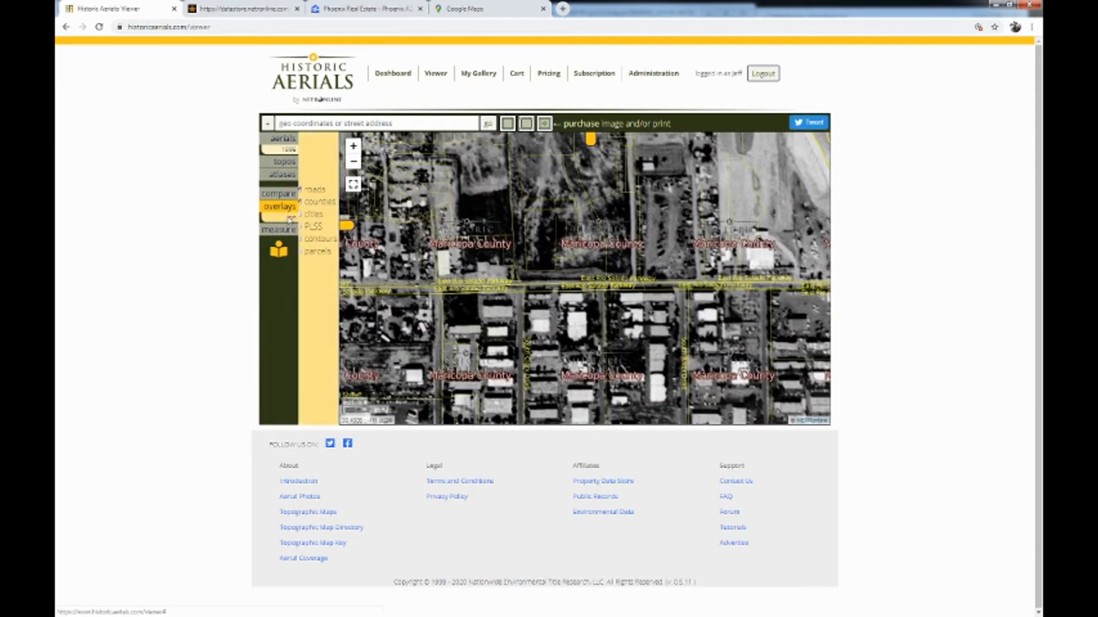
click(304, 202)
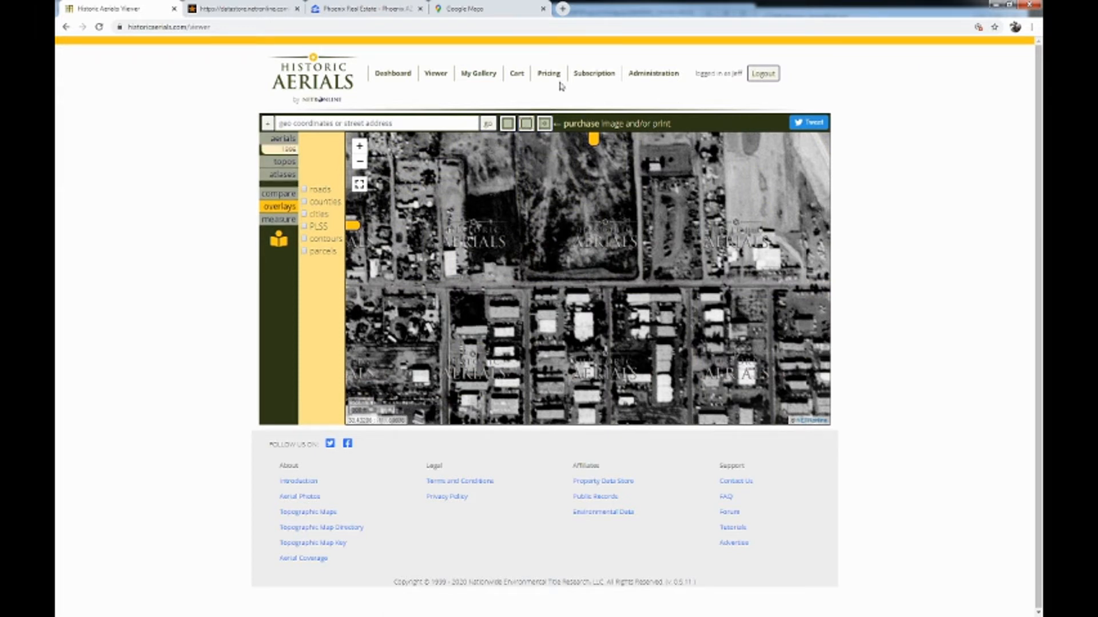
Step: Start a fixed-scale image selection on the 1995 aerial, close the overlay options and check the address search's suggestions
click(508, 127)
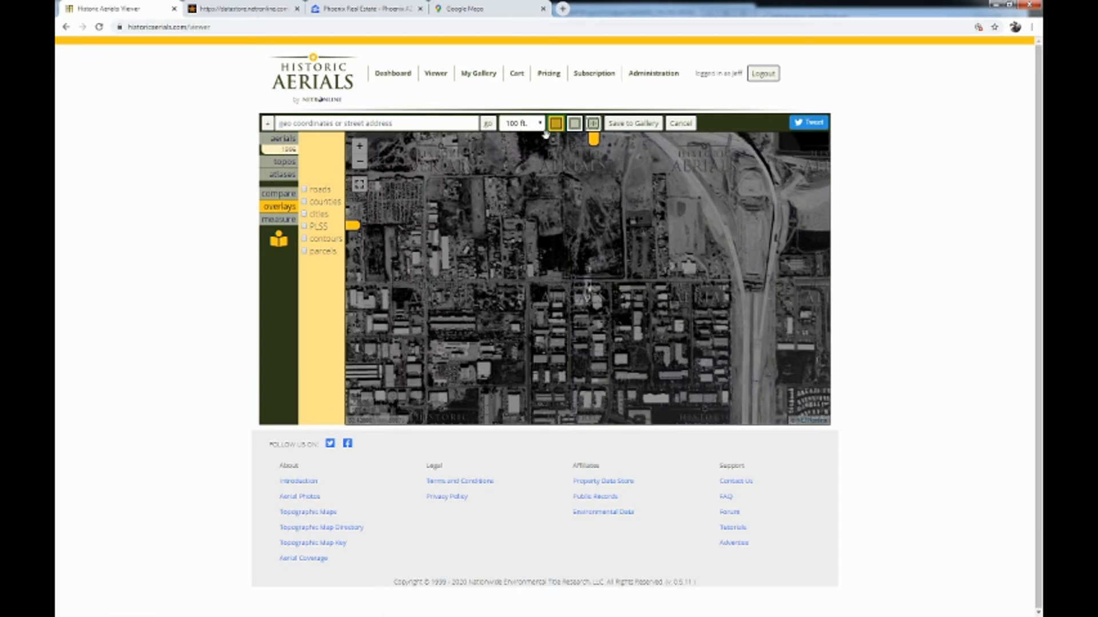
click(293, 204)
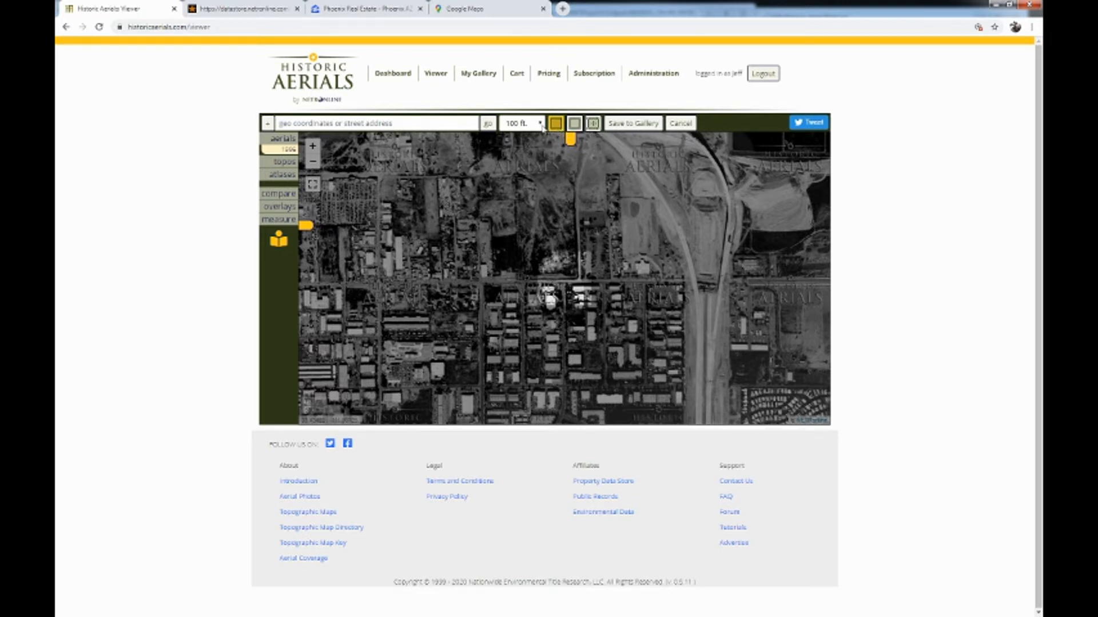
click(339, 124)
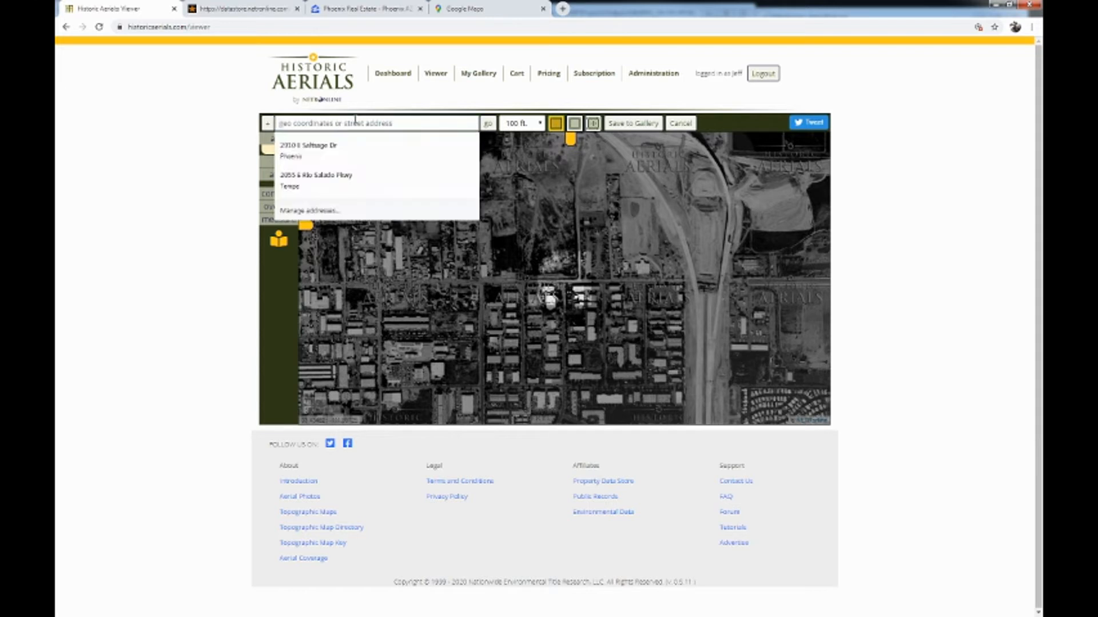
click(459, 95)
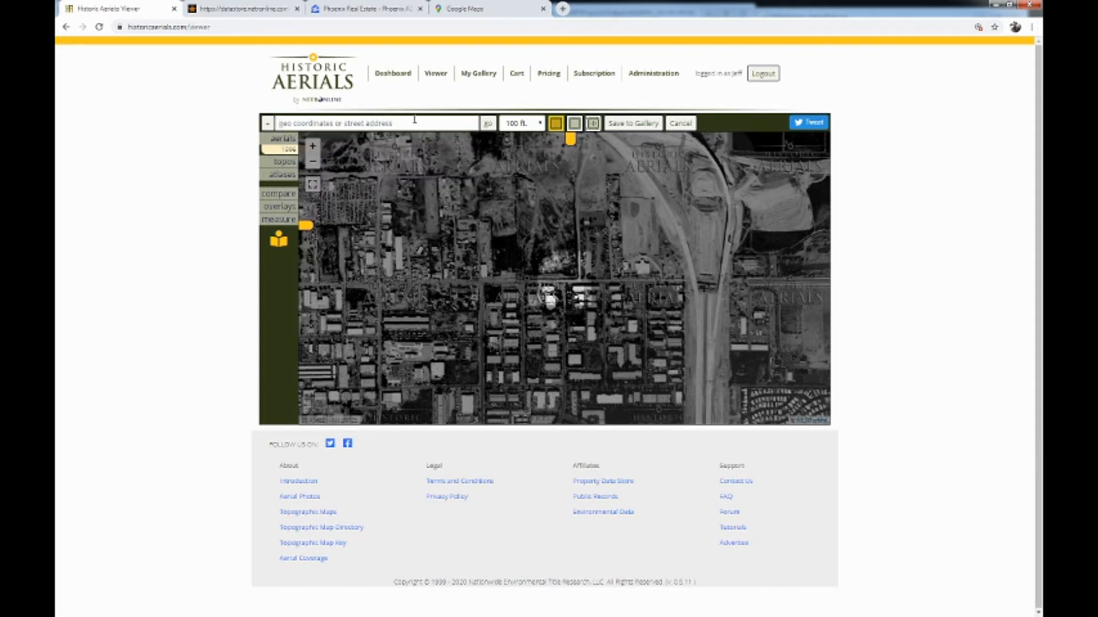
Step: Try the image selection at the 200 ft., 500 ft. and 1000 ft. scales
click(539, 123)
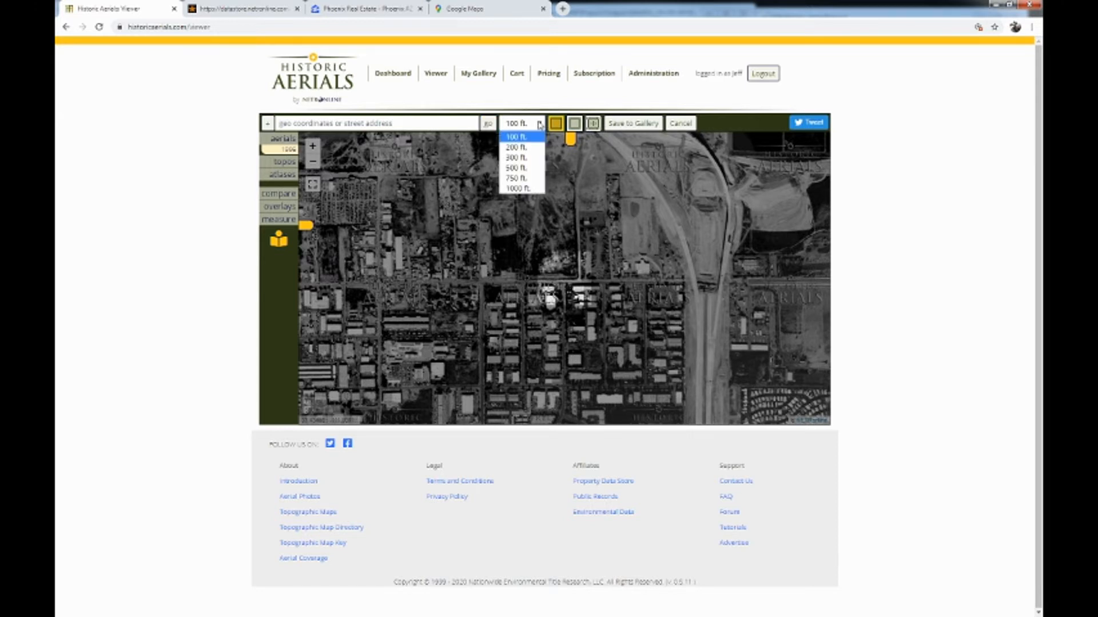
click(538, 146)
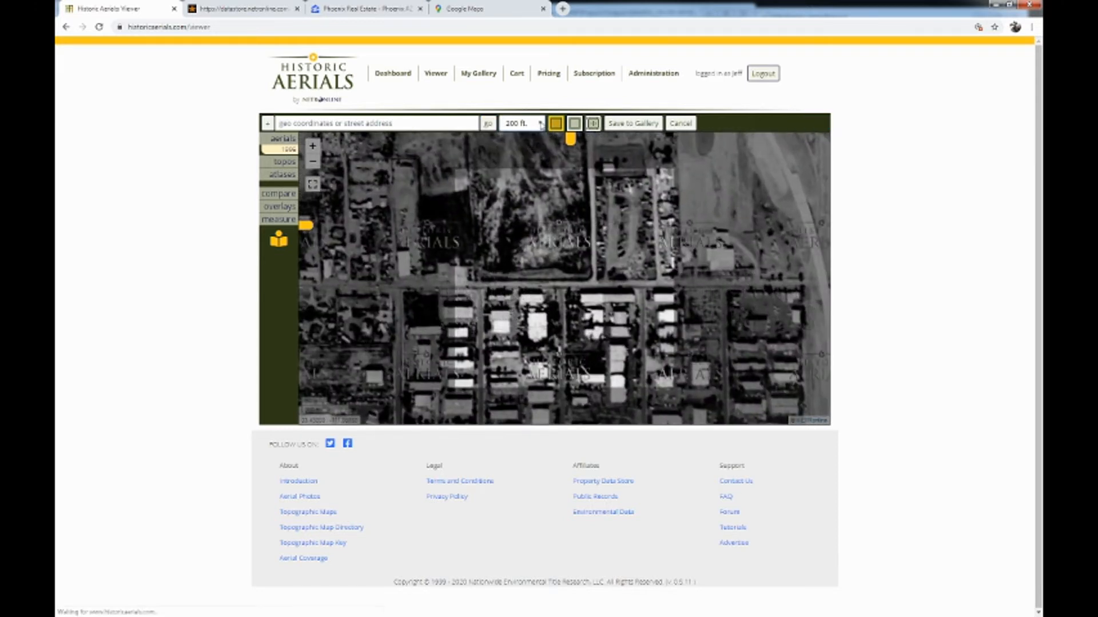
click(539, 124)
click(536, 157)
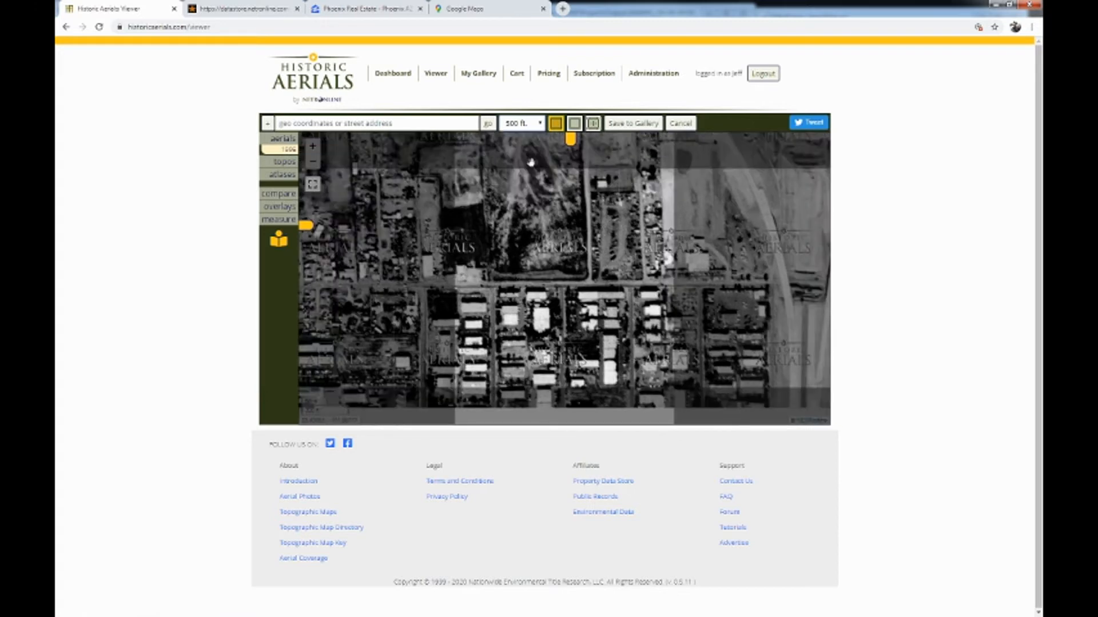
click(540, 123)
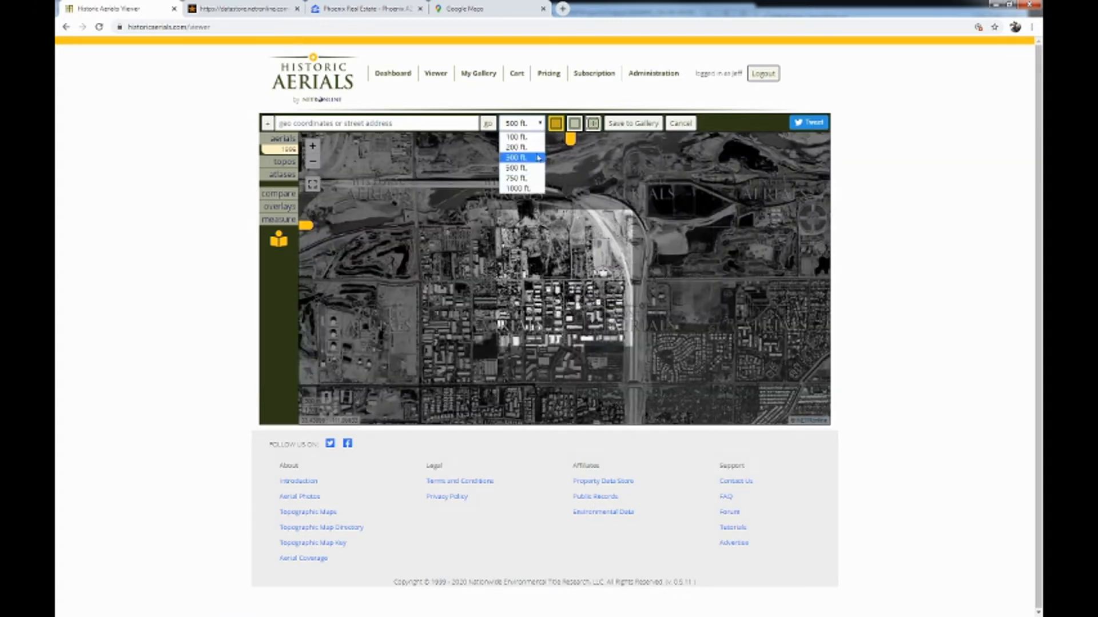
click(523, 189)
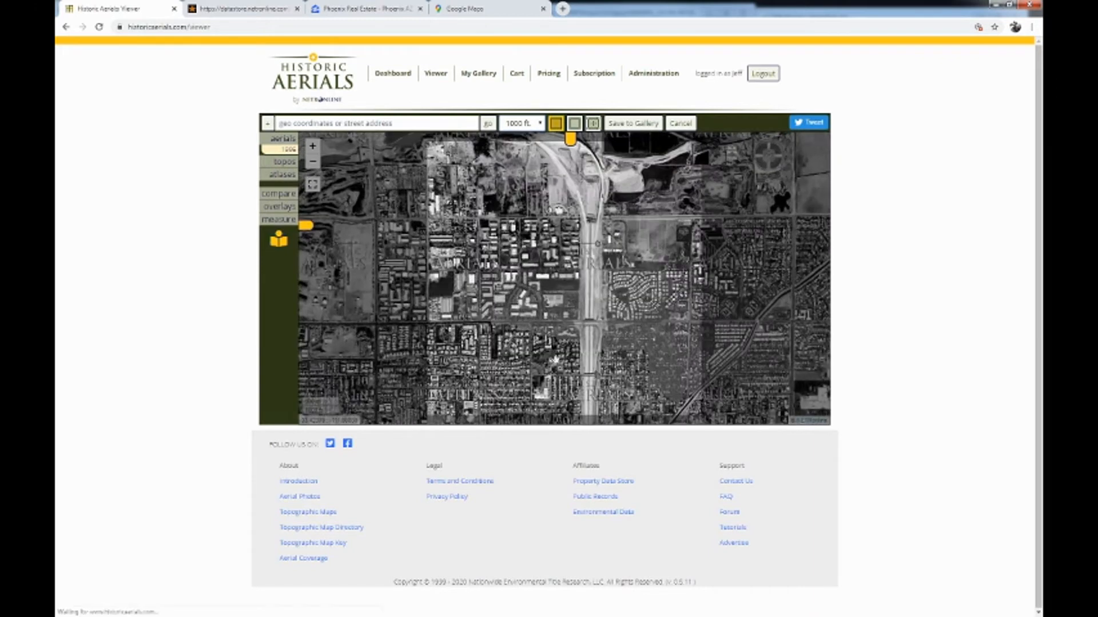
scroll(511, 325, down, 1)
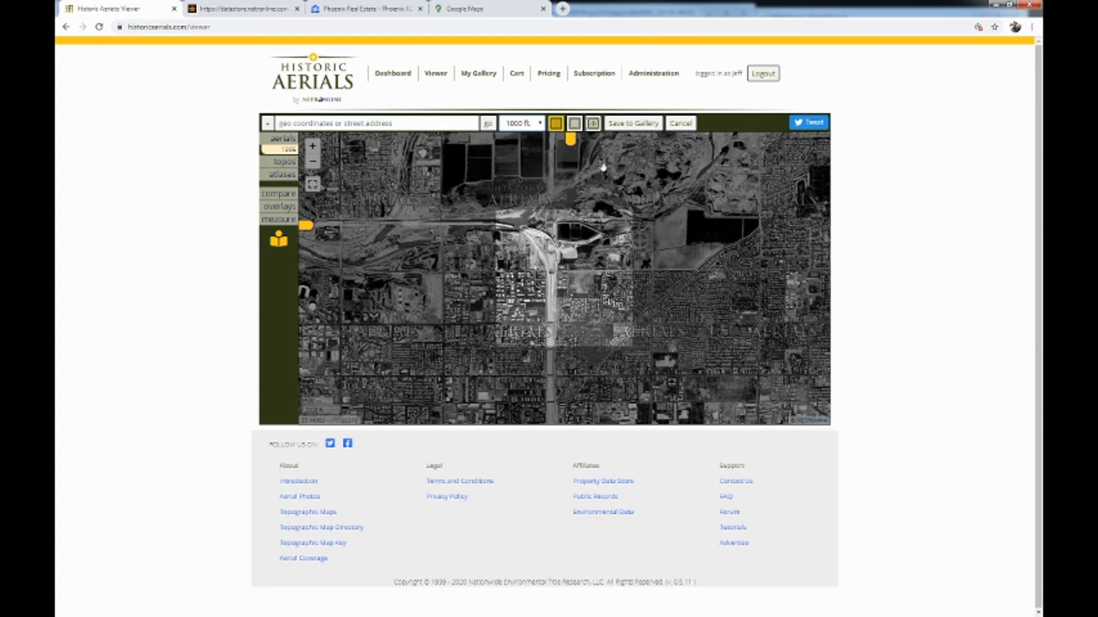
Step: Frame a custom rectangular selection widened around the freeway interchange and save it to the gallery as "test2"
click(593, 126)
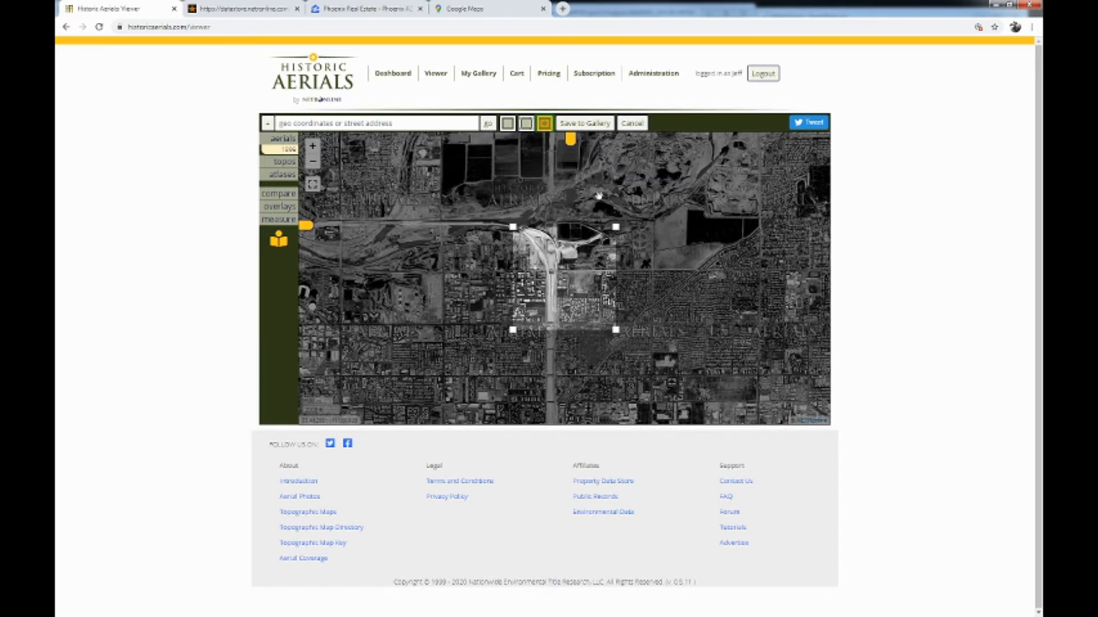
drag(615, 227, 699, 195)
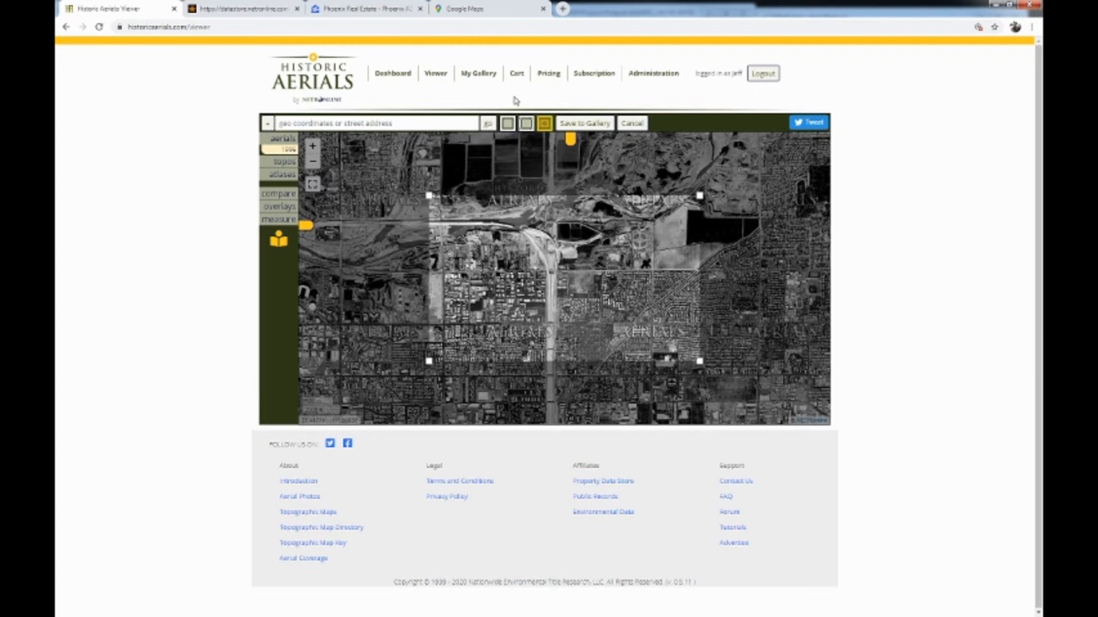
click(577, 124)
click(538, 334)
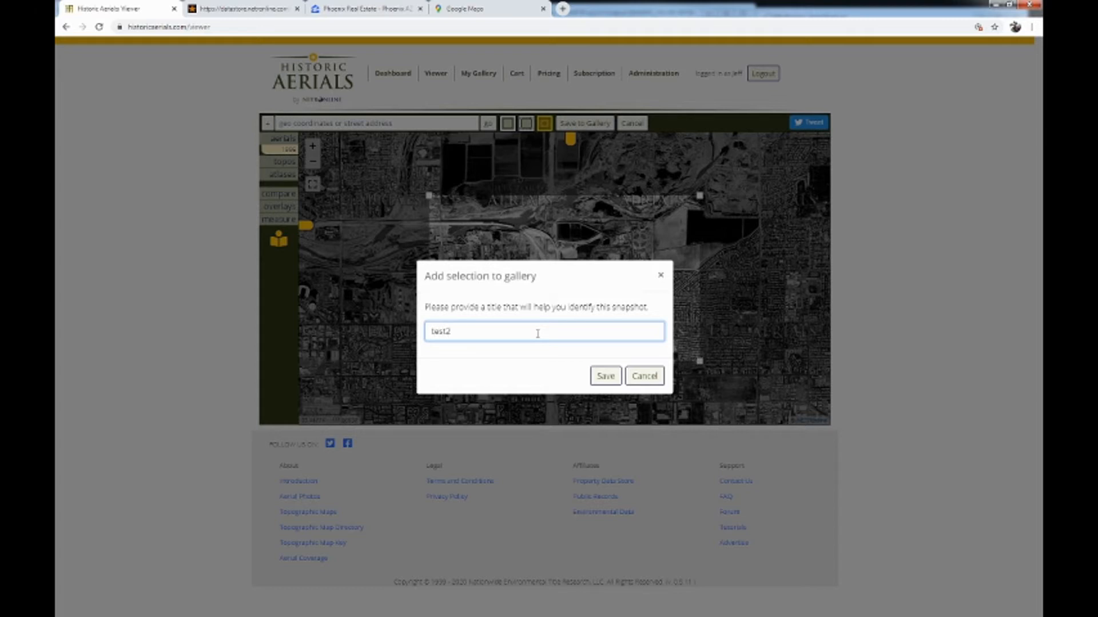
click(605, 375)
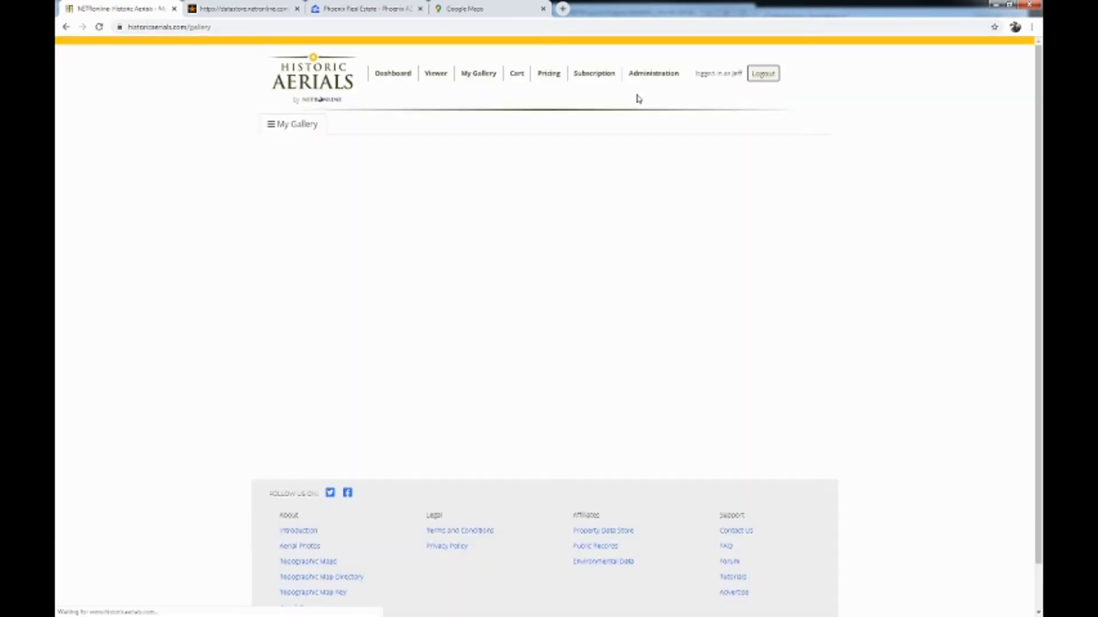
Step: Return to the viewer and load the 1995 aerial
click(432, 80)
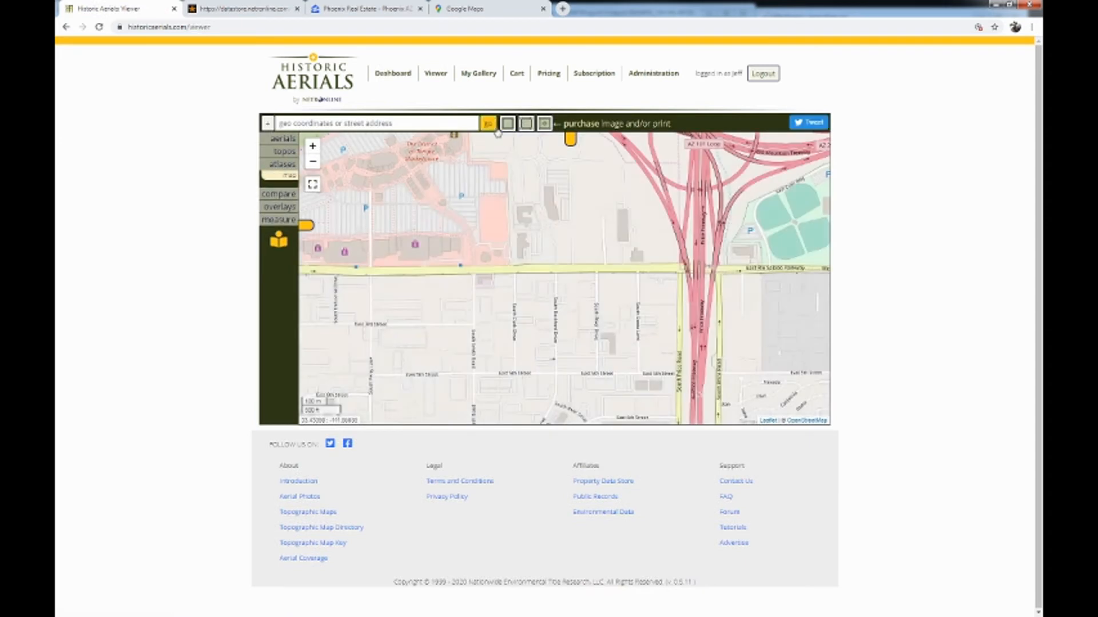
click(526, 125)
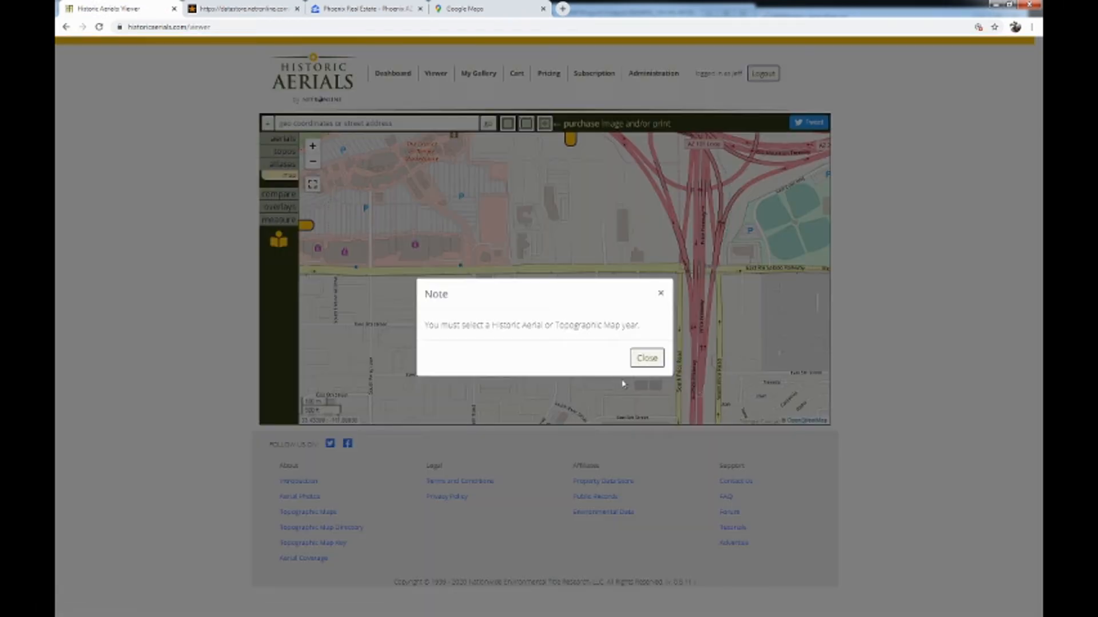
click(645, 358)
click(283, 139)
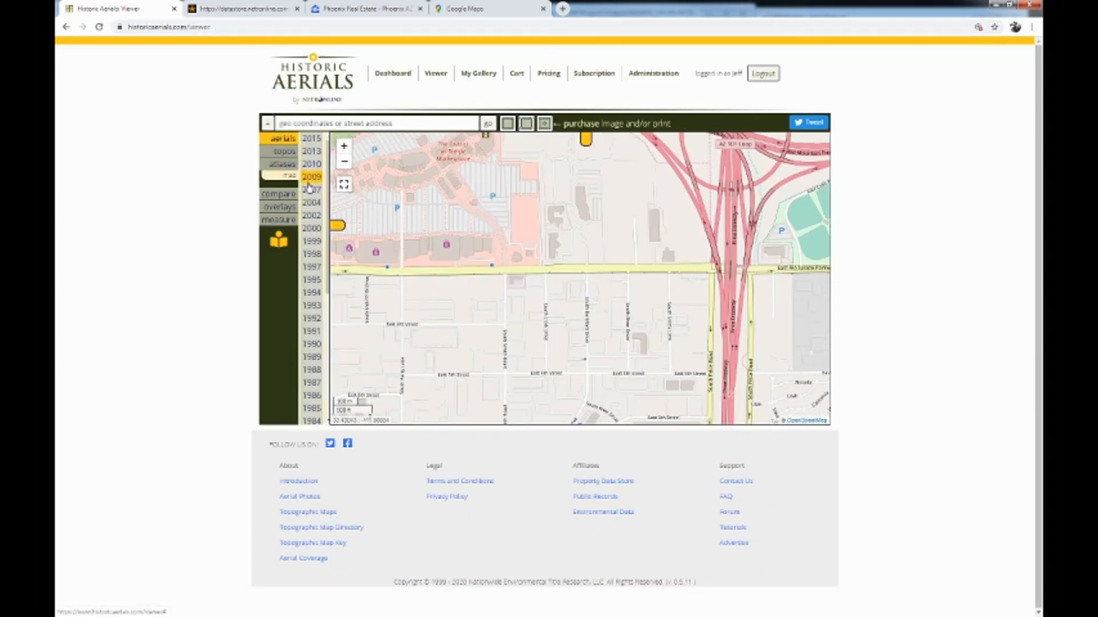
click(313, 279)
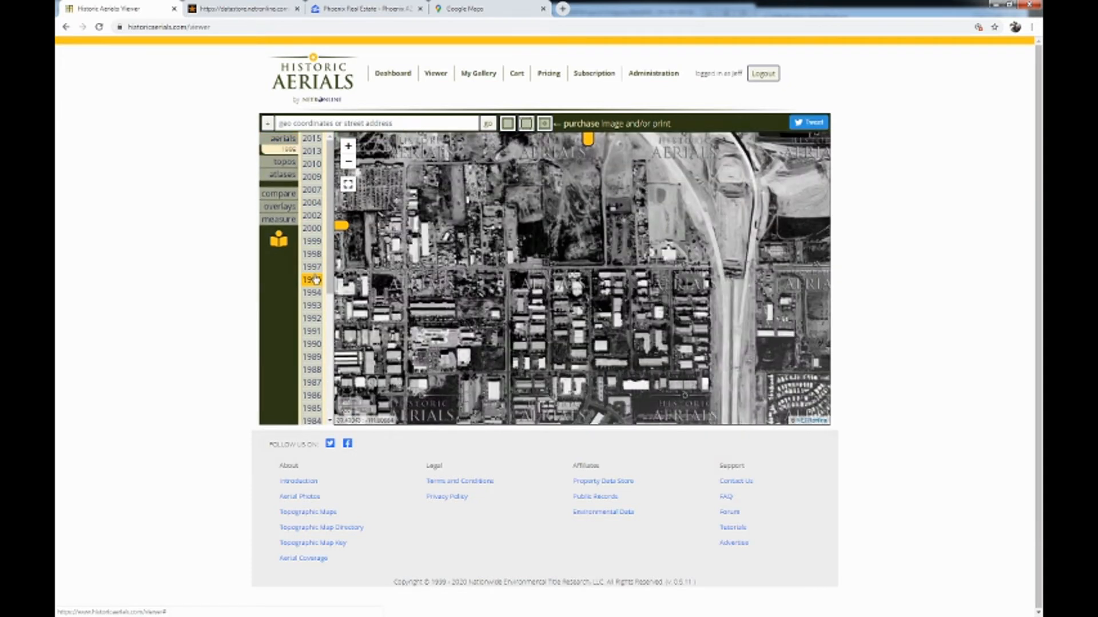
Step: Place a square image selection on the 1995 aerial and save it to the gallery as "test3"
click(526, 123)
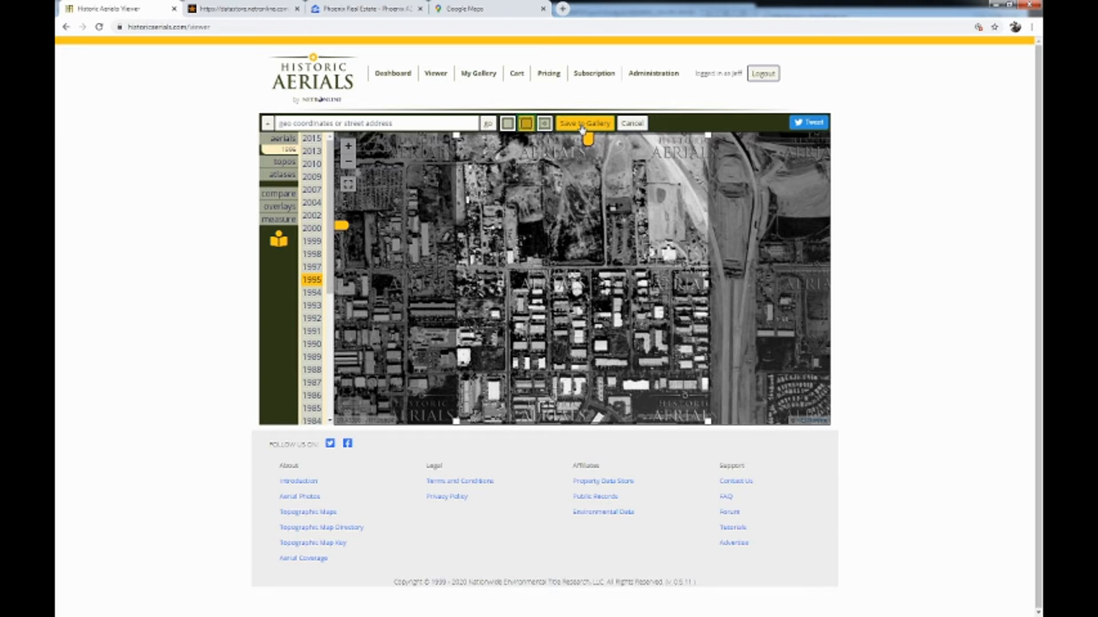
click(582, 126)
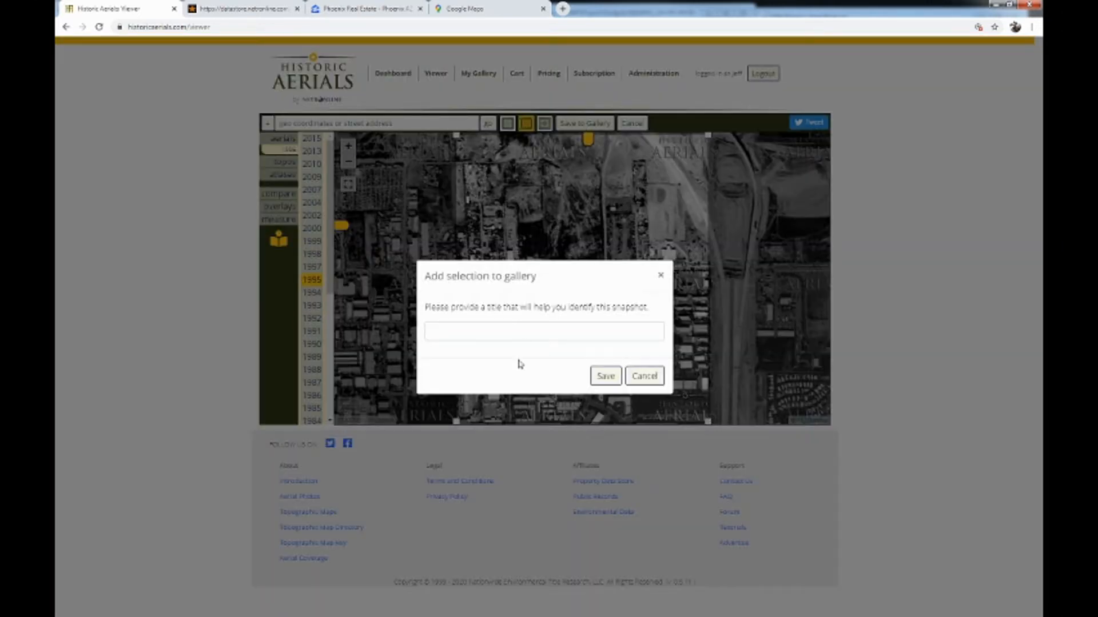
click(514, 327)
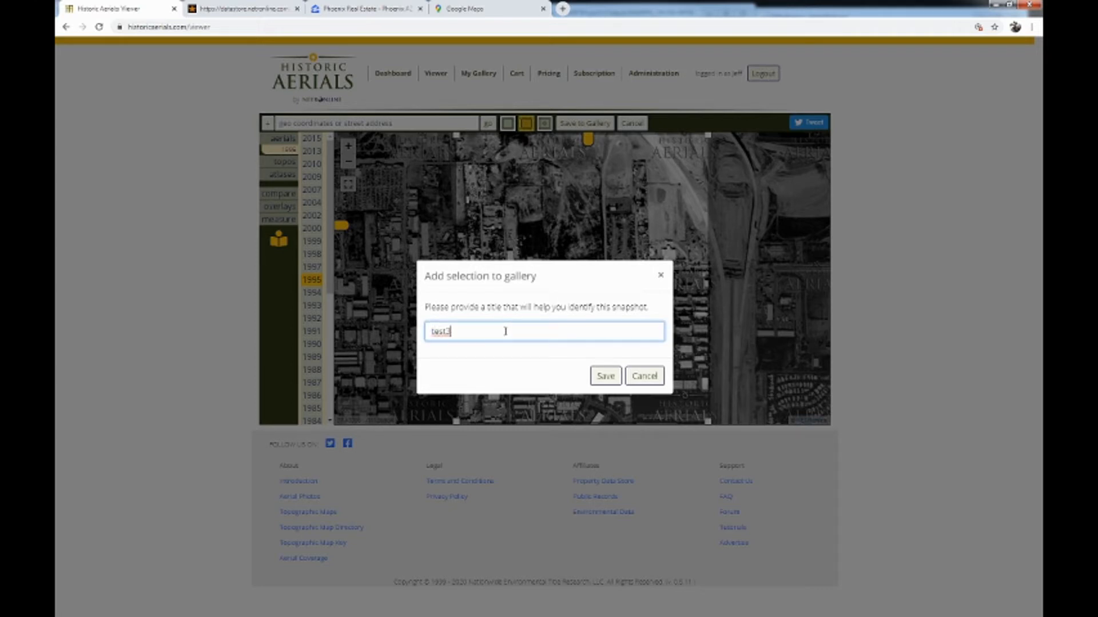
click(605, 376)
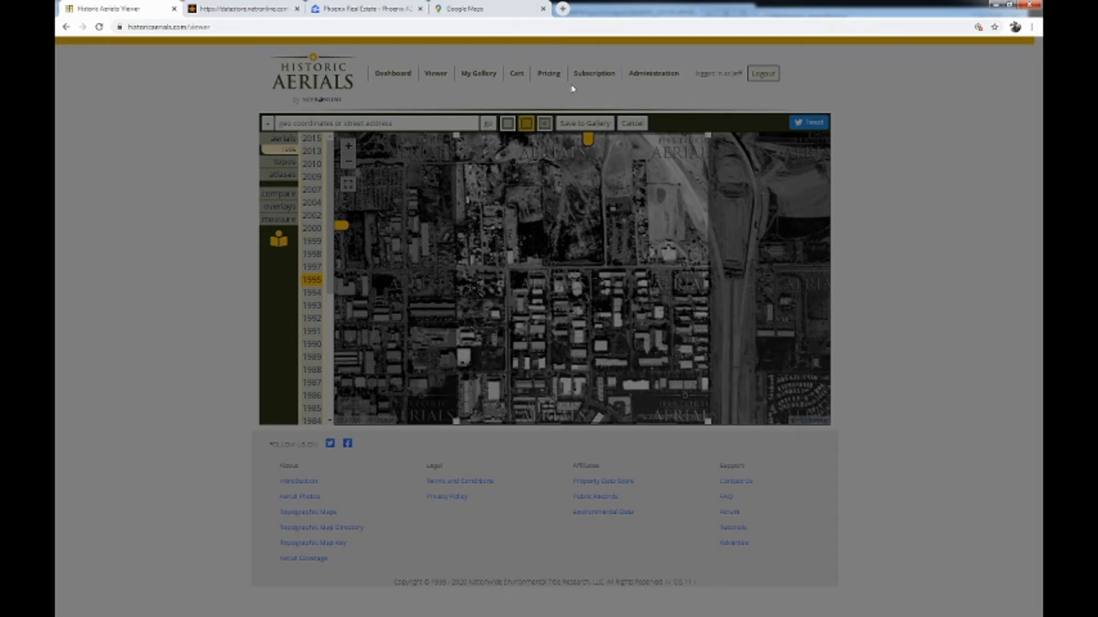
Step: Open the gallery and try to download the test2 image
click(489, 80)
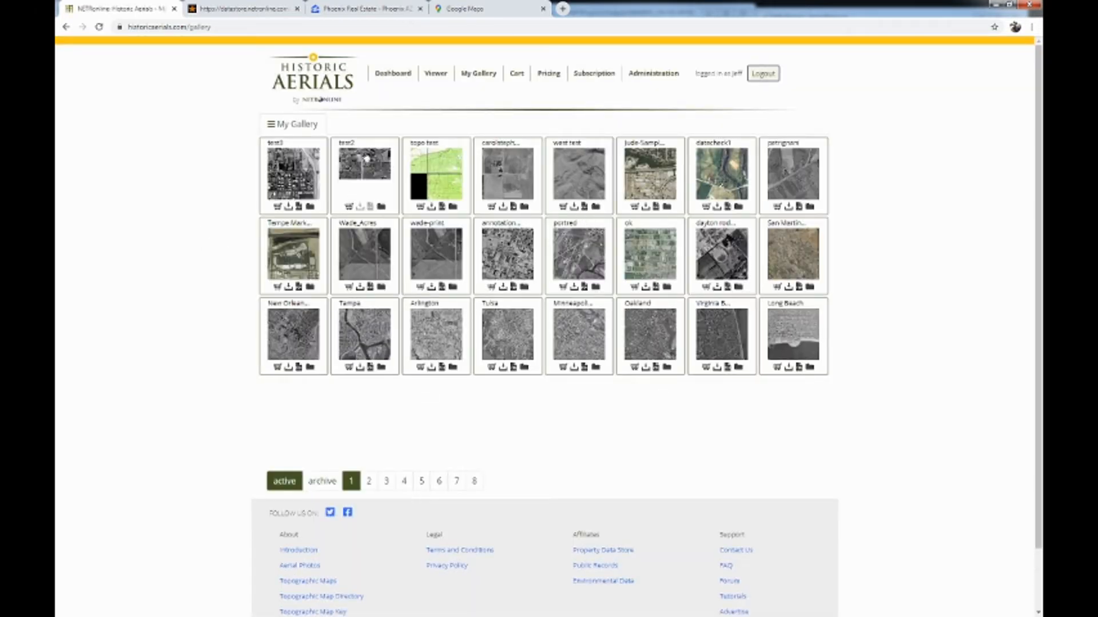
click(360, 209)
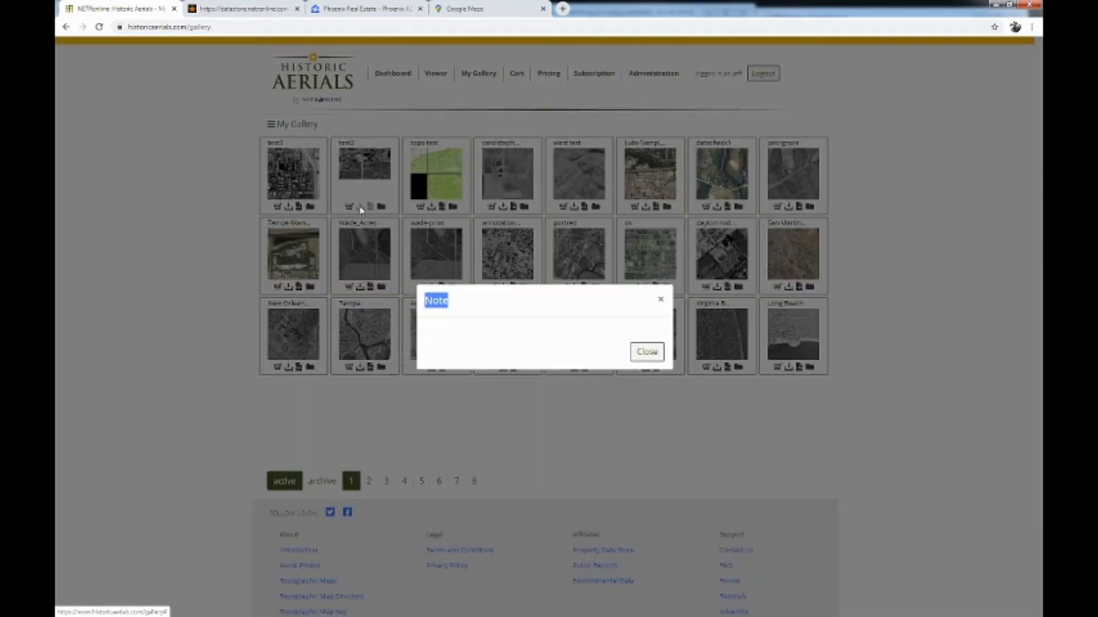
click(360, 210)
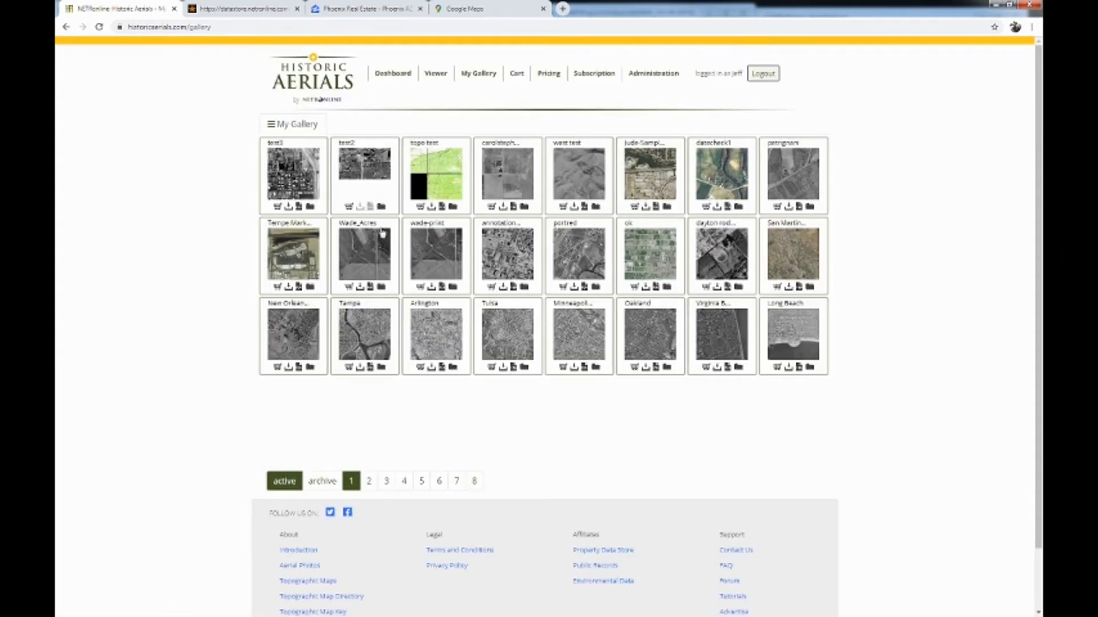
Step: Open the JPEG download options for the test3 gallery item and look through the available aerial and topographic years
click(289, 207)
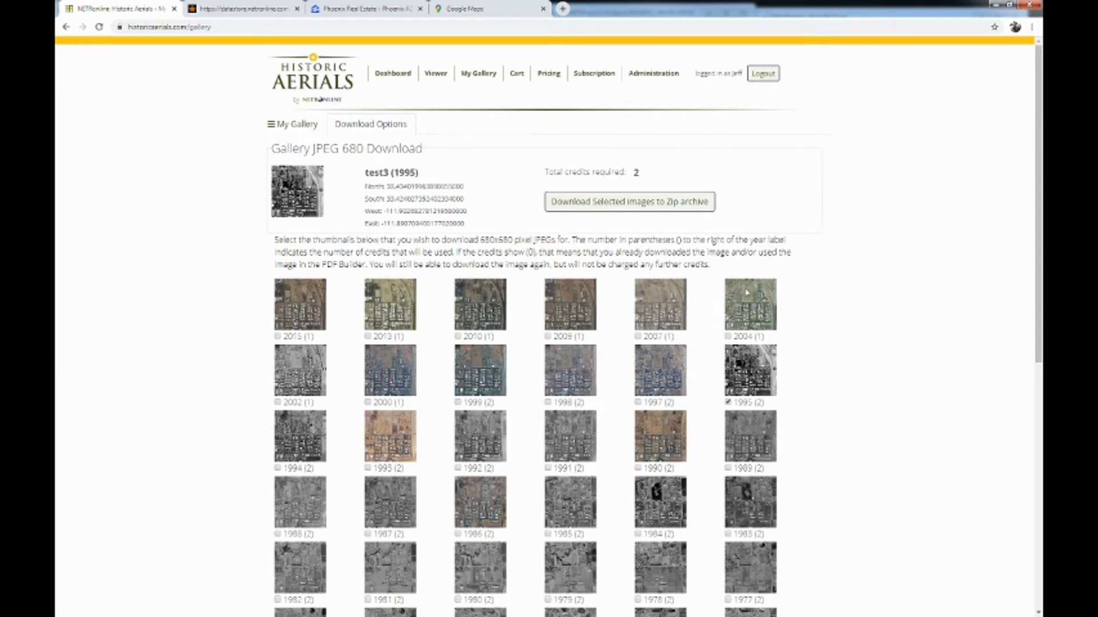
scroll(877, 304, down, 1)
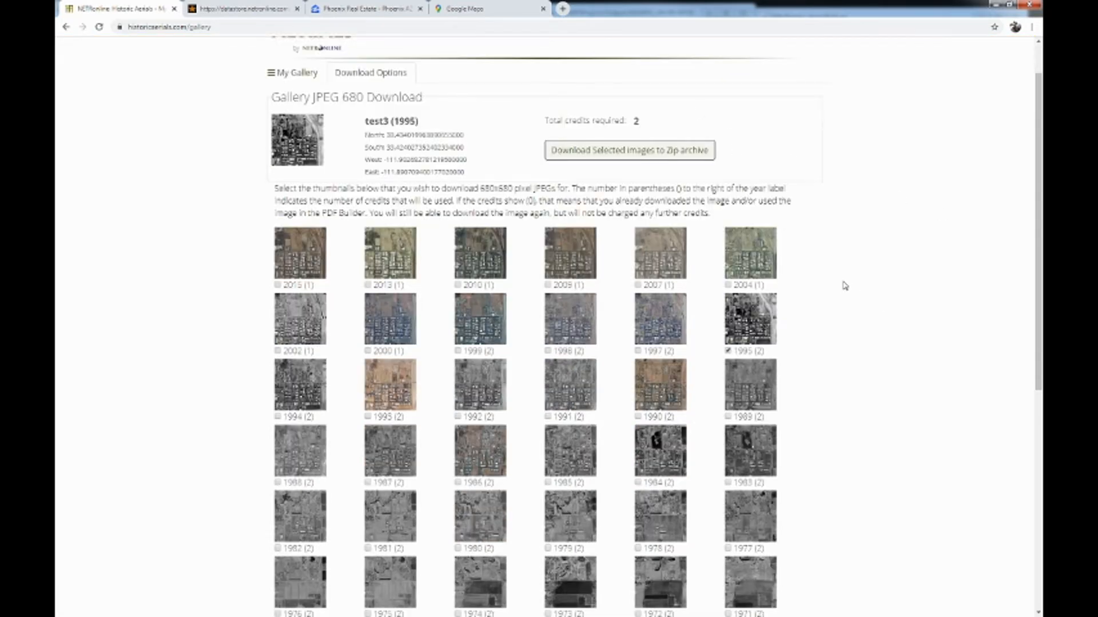
scroll(844, 286, down, 2)
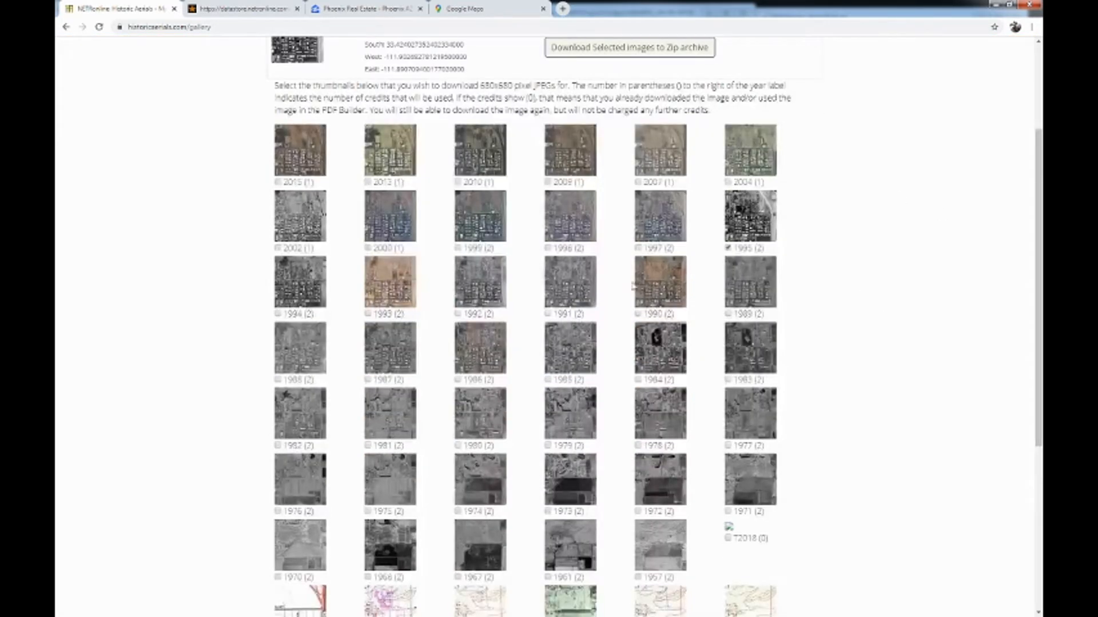
scroll(743, 377, down, 1)
scroll(849, 393, down, 1)
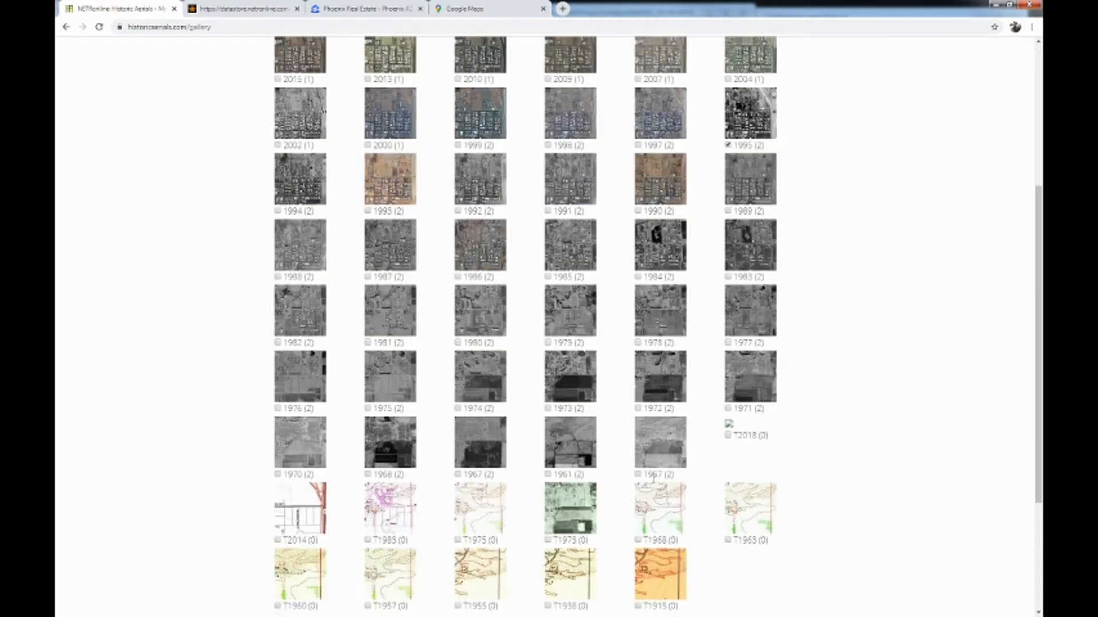
scroll(502, 378, up, 3)
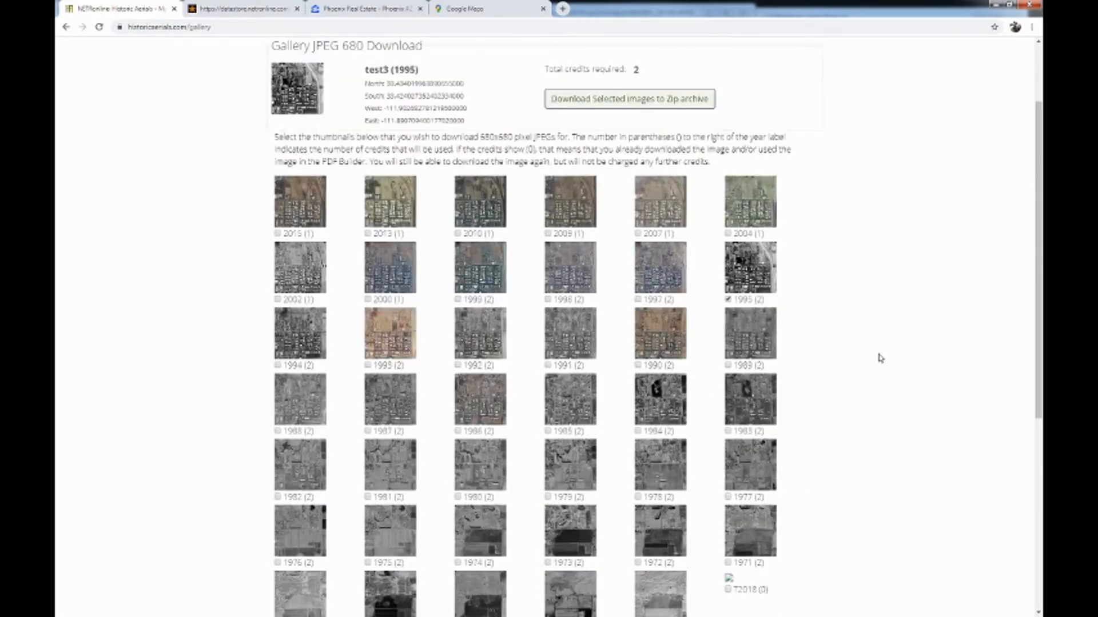
scroll(881, 358, down, 1)
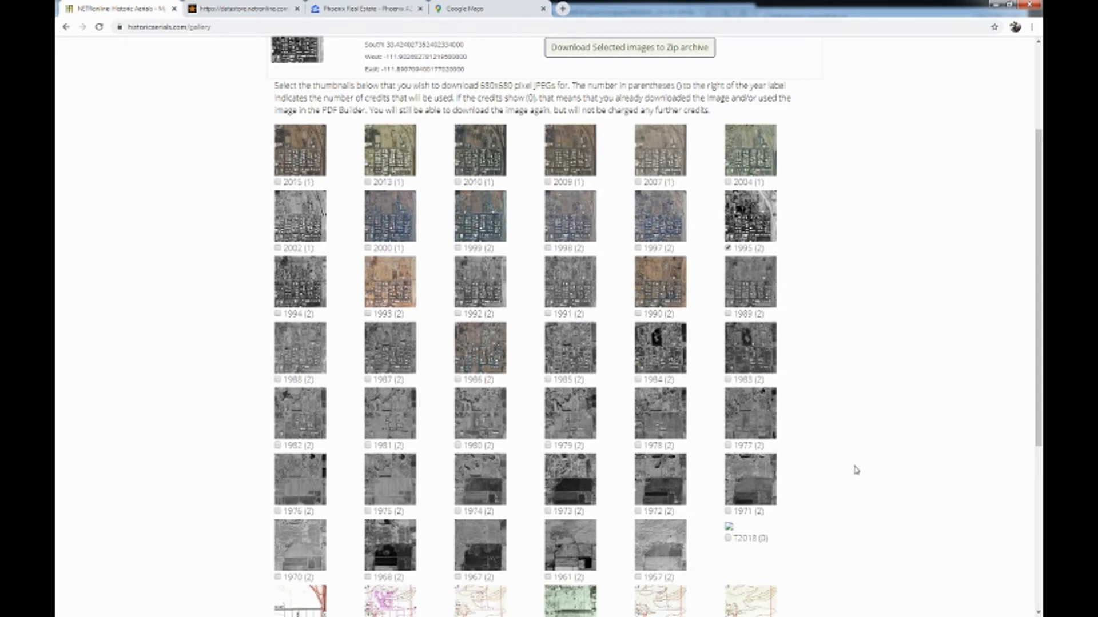
Step: Add the 1973, 1991, 2009 and 2015 aerials to the selection and download the selected images as a zip archive
scroll(855, 470, down, 1)
click(548, 461)
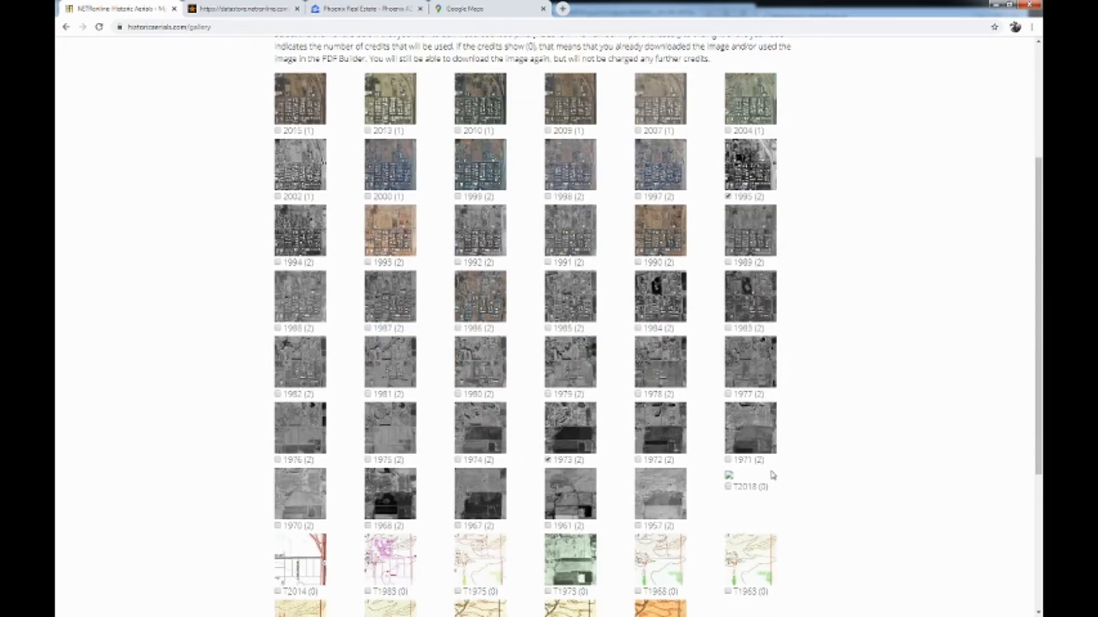
scroll(772, 474, up, 2)
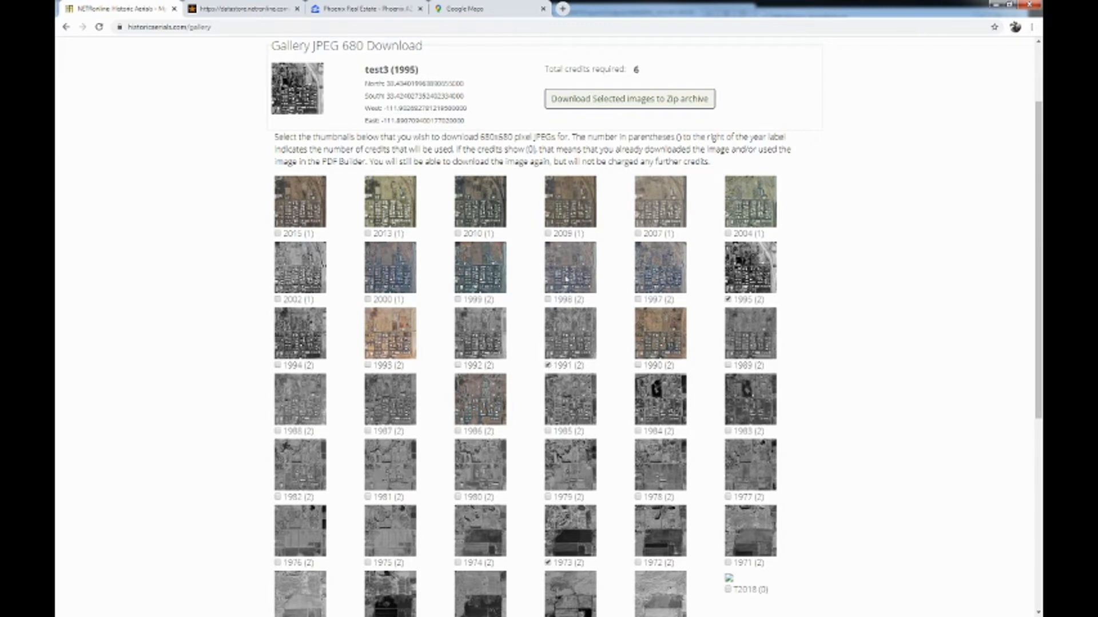
click(547, 232)
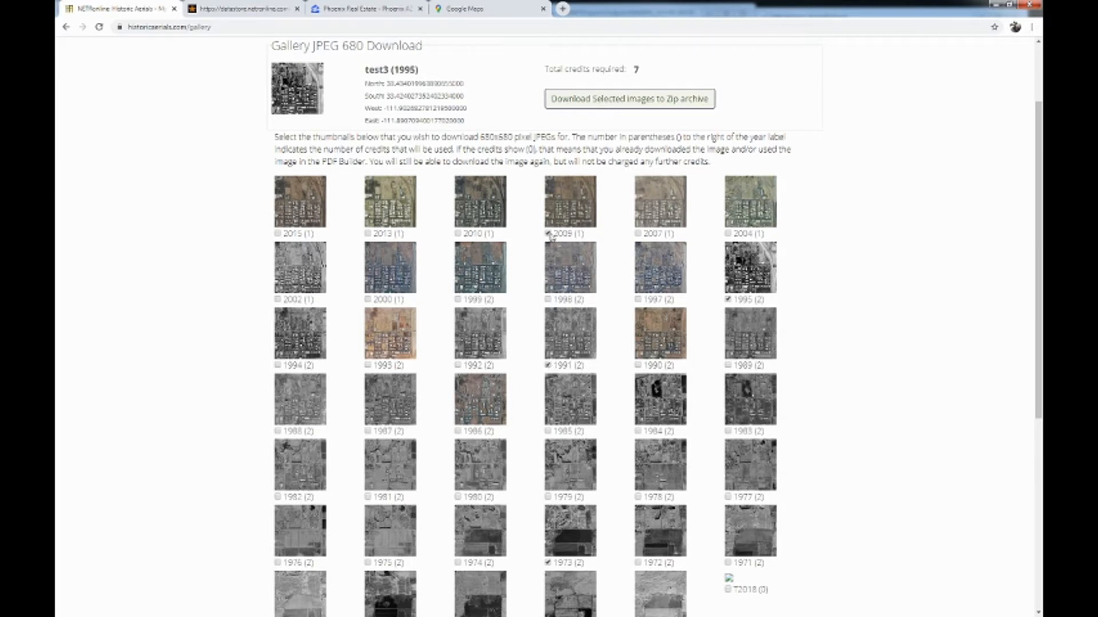
click(278, 233)
scroll(845, 323, up, 1)
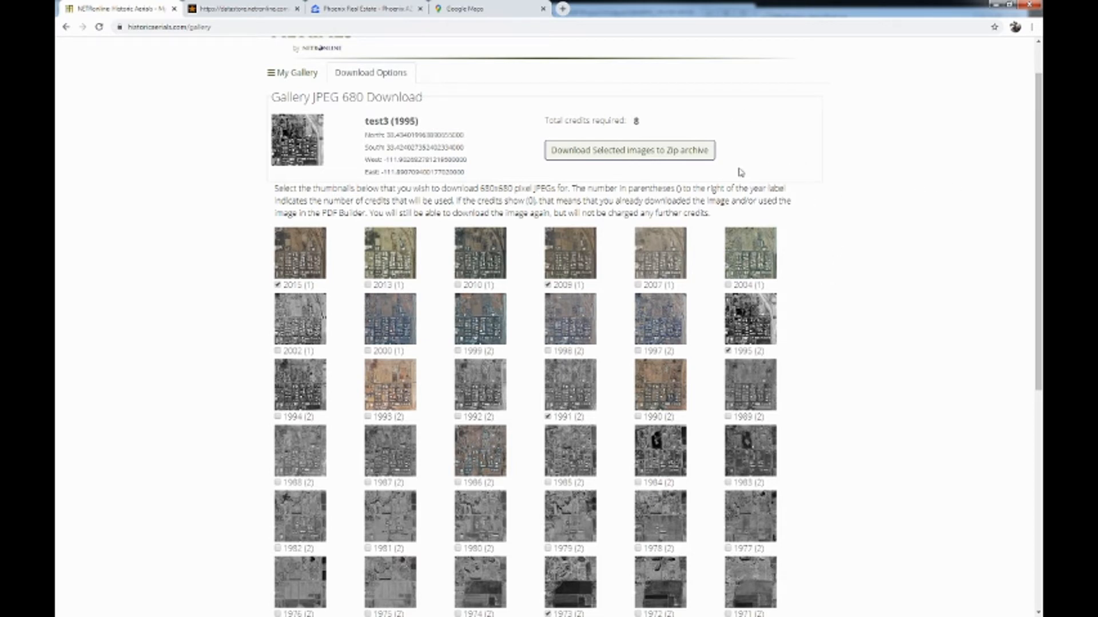
click(626, 158)
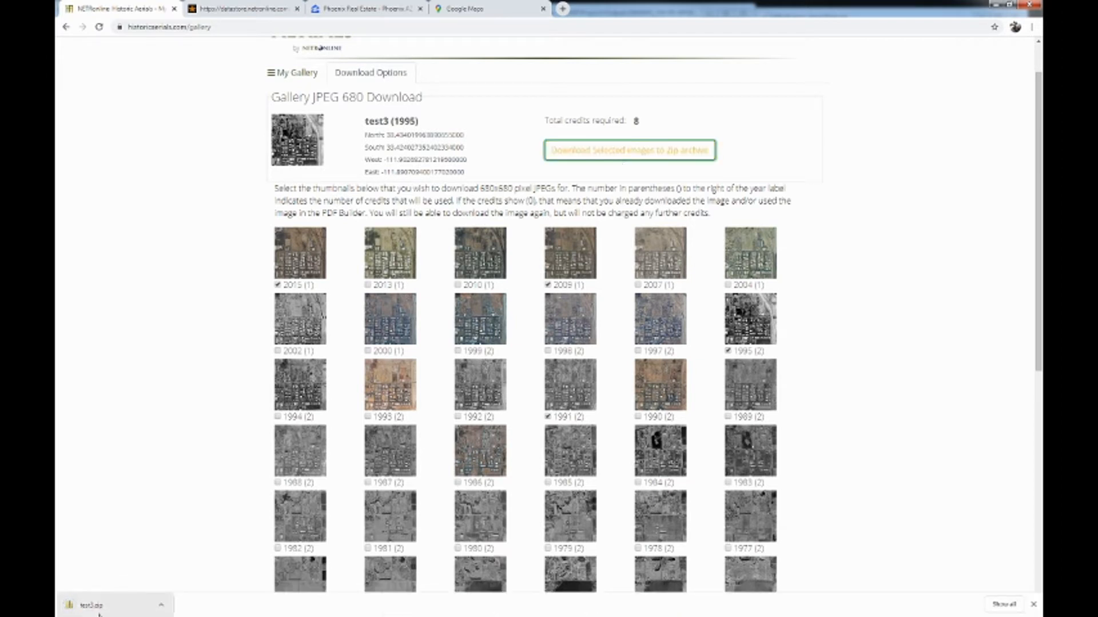
Step: Open the downloaded test3.zip, view the 1973 and 1991 images one after the other, and close the archive
click(107, 610)
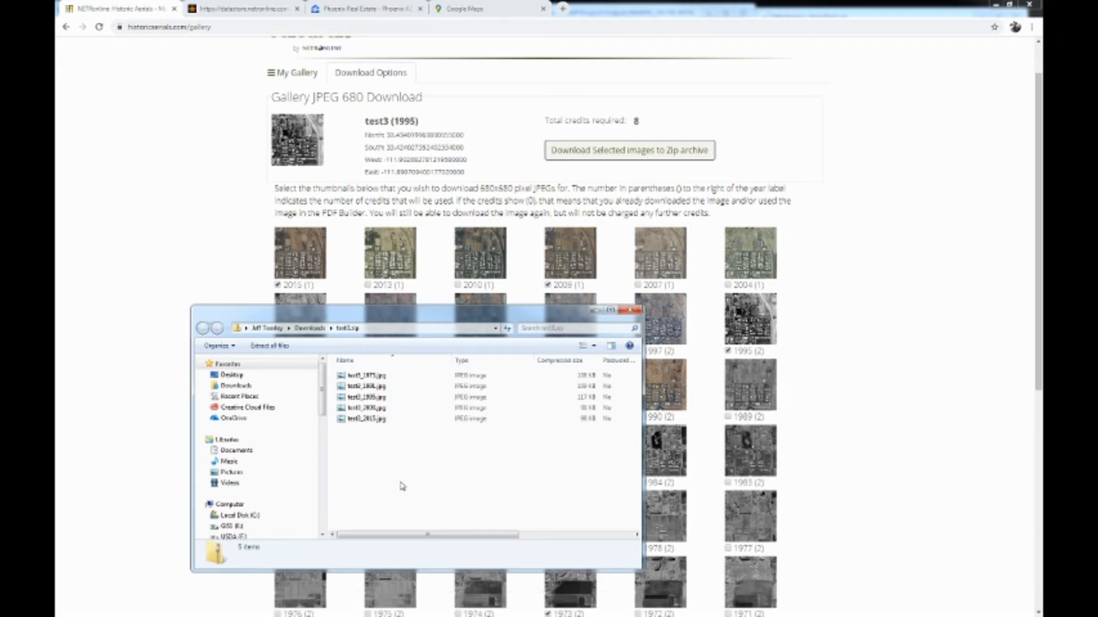
double_click(377, 379)
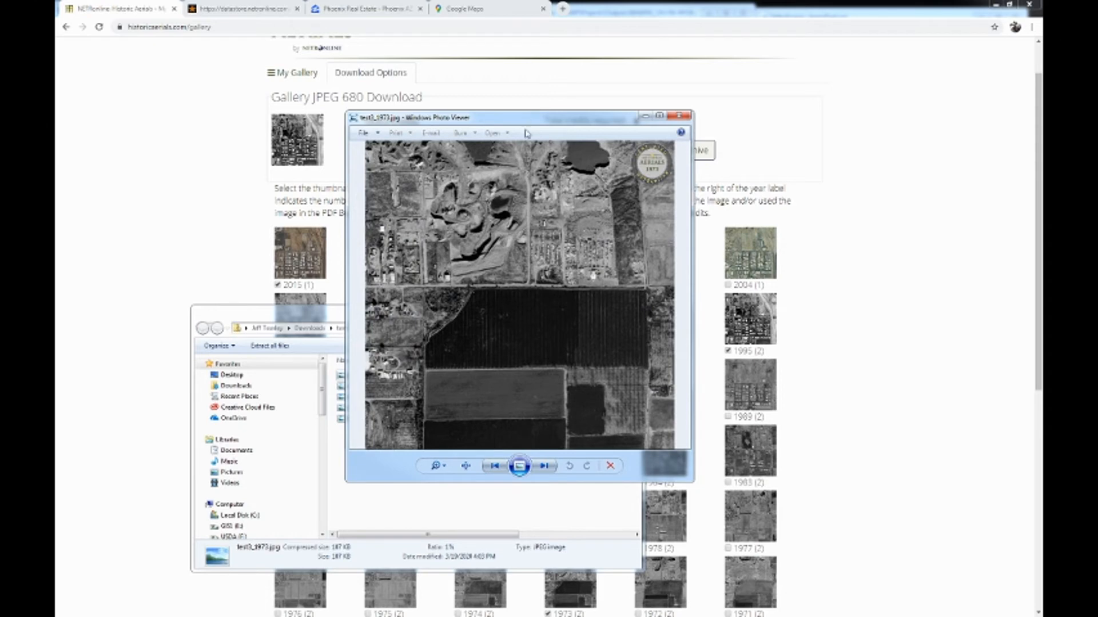
drag(529, 119, 383, 144)
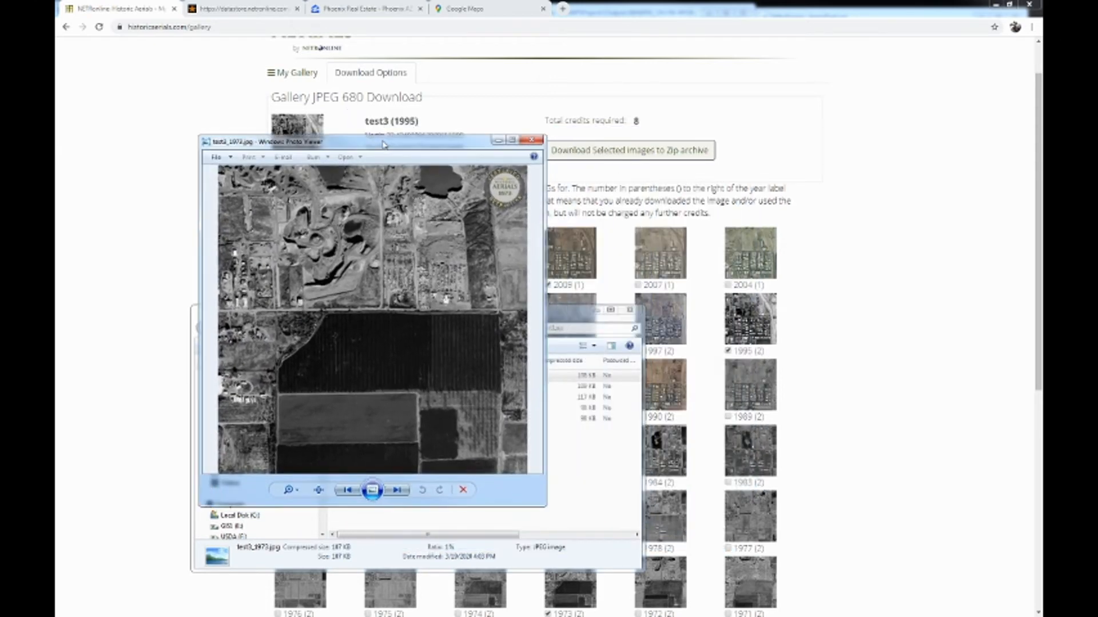
click(531, 140)
double_click(383, 387)
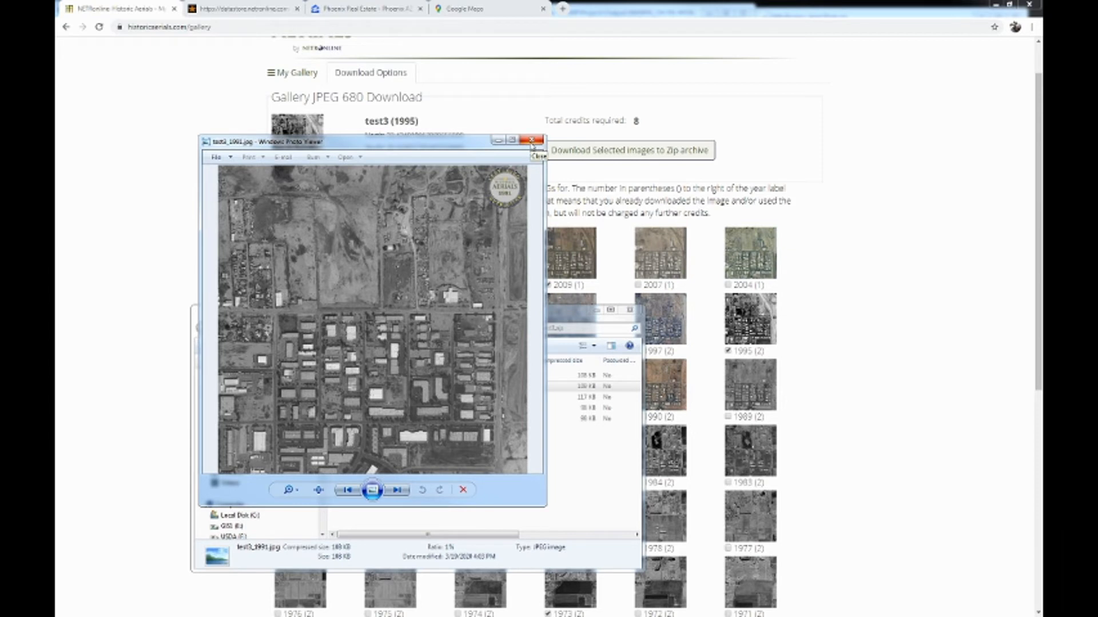
click(532, 141)
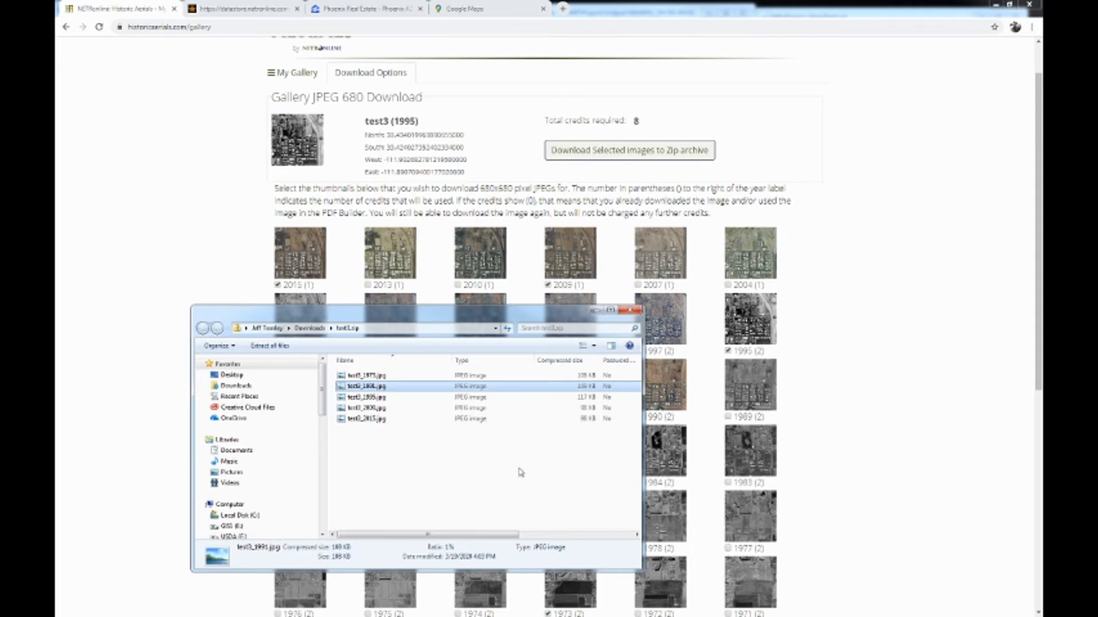
click(630, 310)
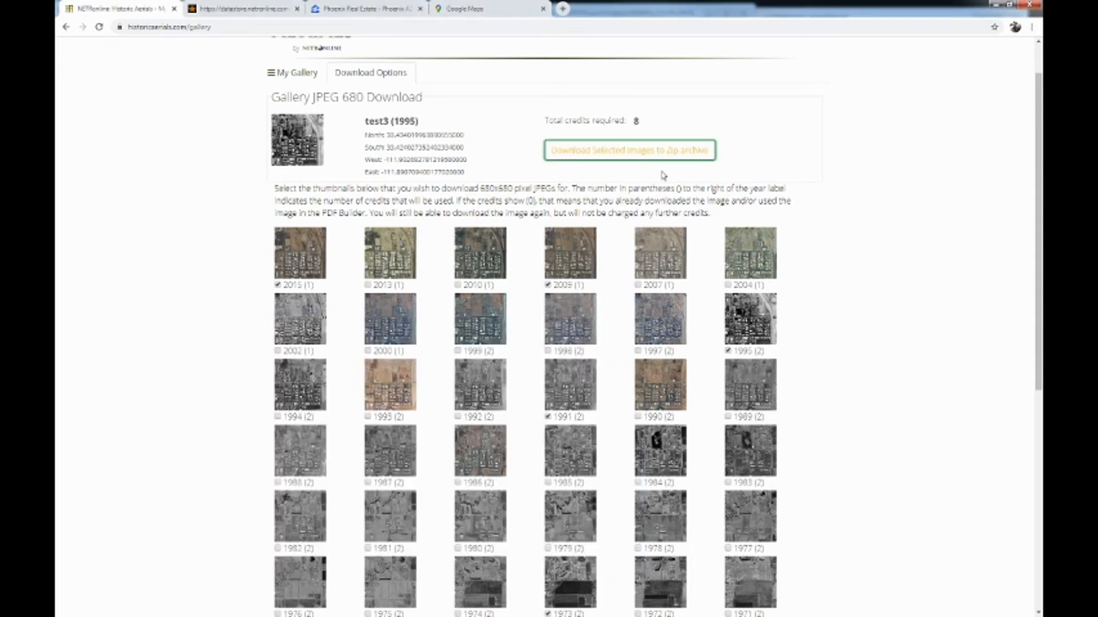
Step: Return to the gallery and open its first item in the PDF Builder
scroll(466, 131, up, 1)
click(479, 84)
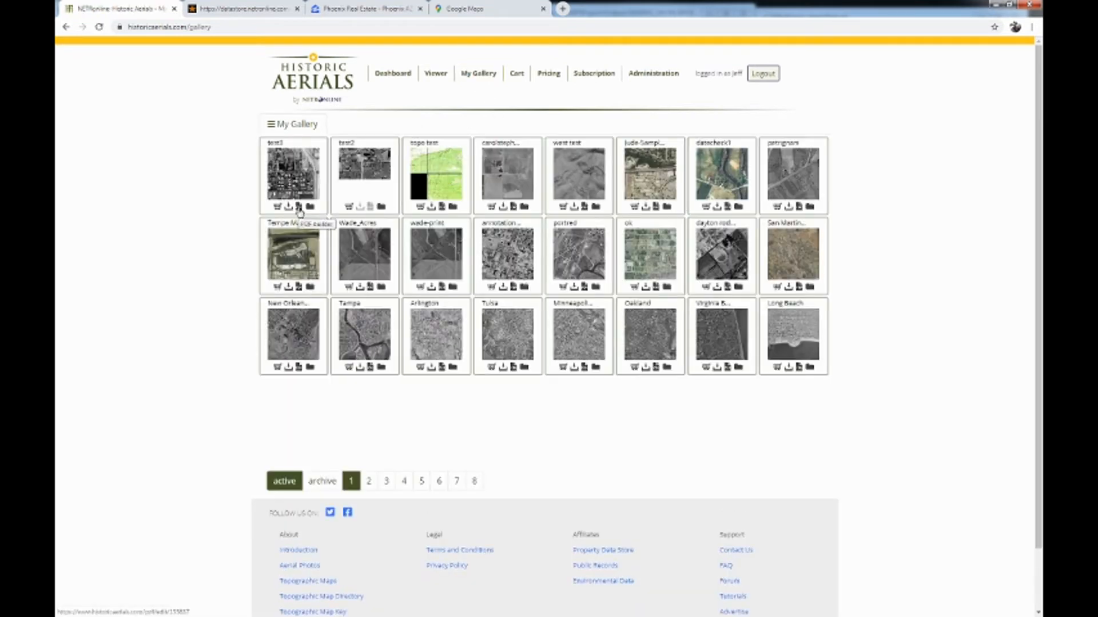
click(299, 207)
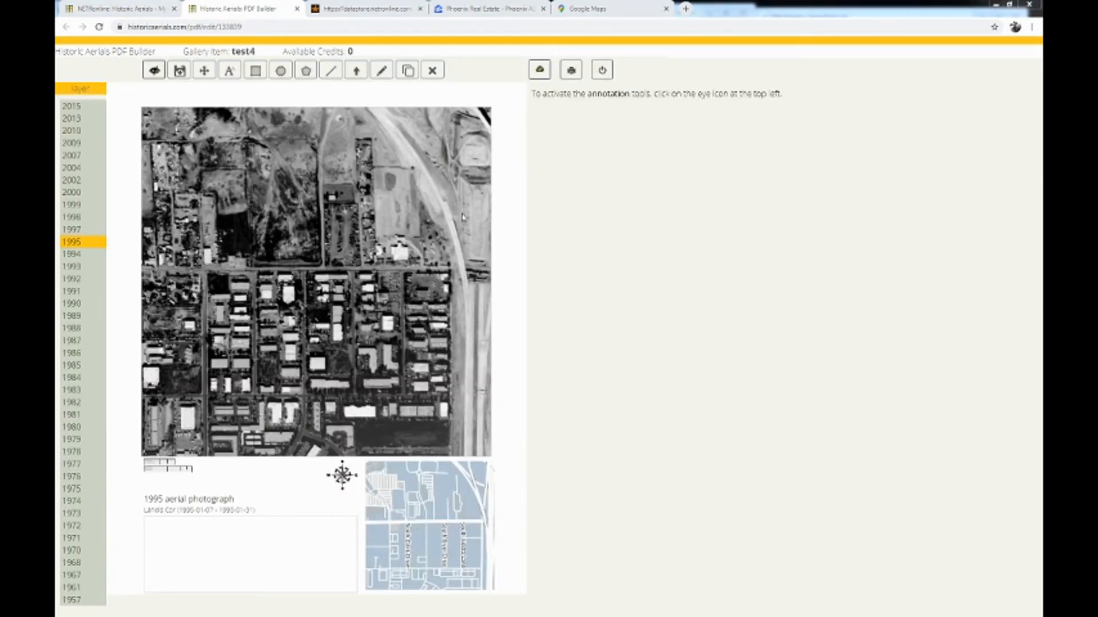
Step: Activate the annotation tools and draw a six-point polygon with a red border of width 3 around the centre of the 1995 photograph
click(155, 70)
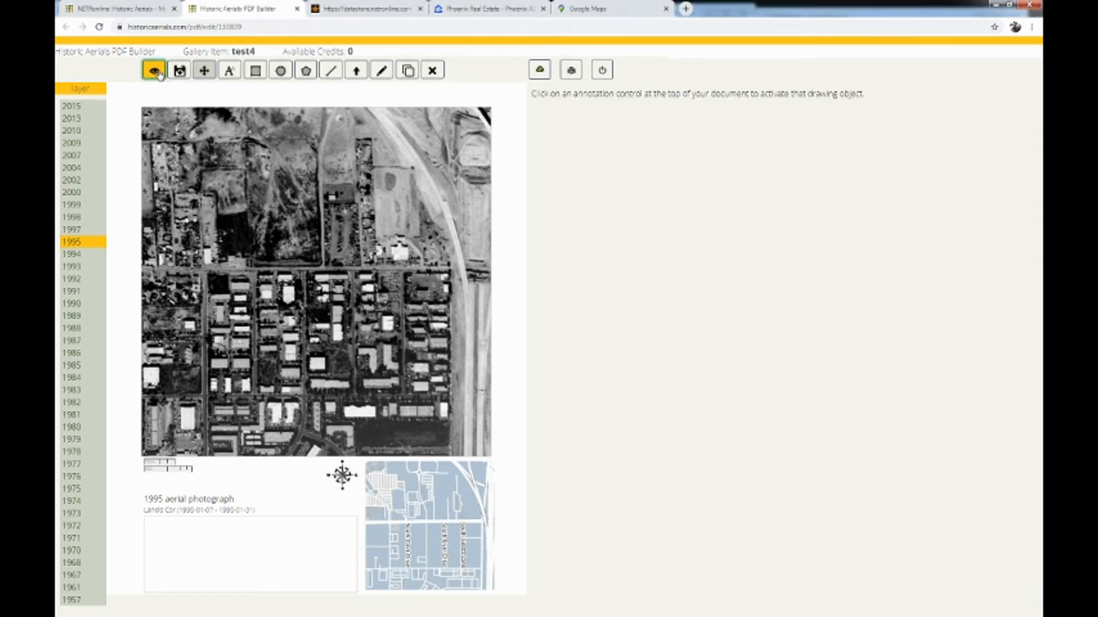
click(306, 70)
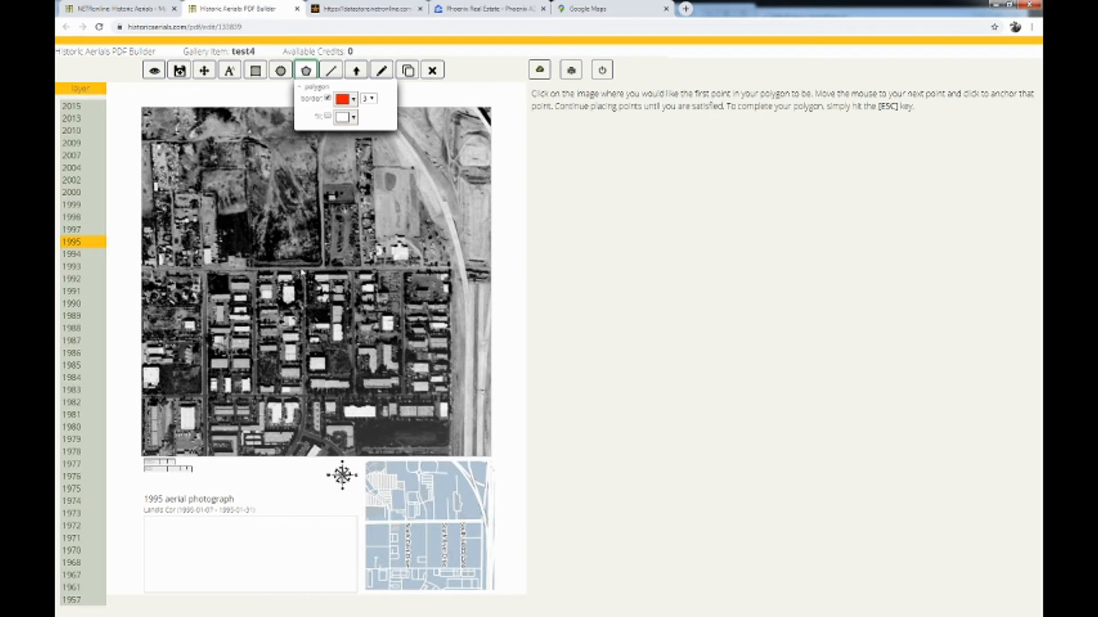
click(302, 269)
click(309, 353)
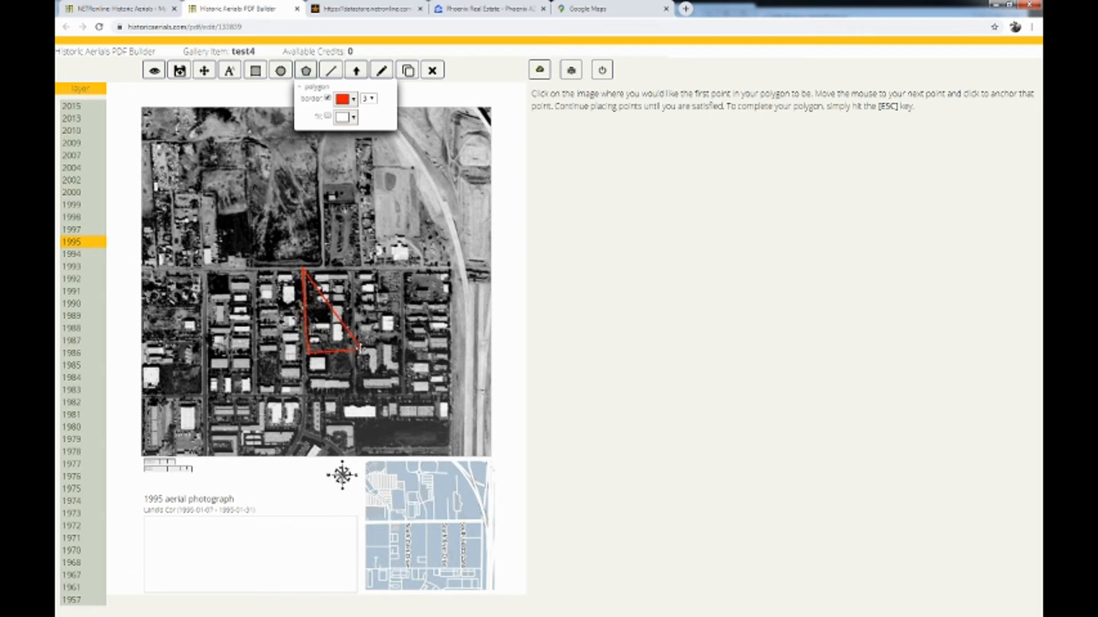
click(361, 347)
click(373, 257)
click(280, 169)
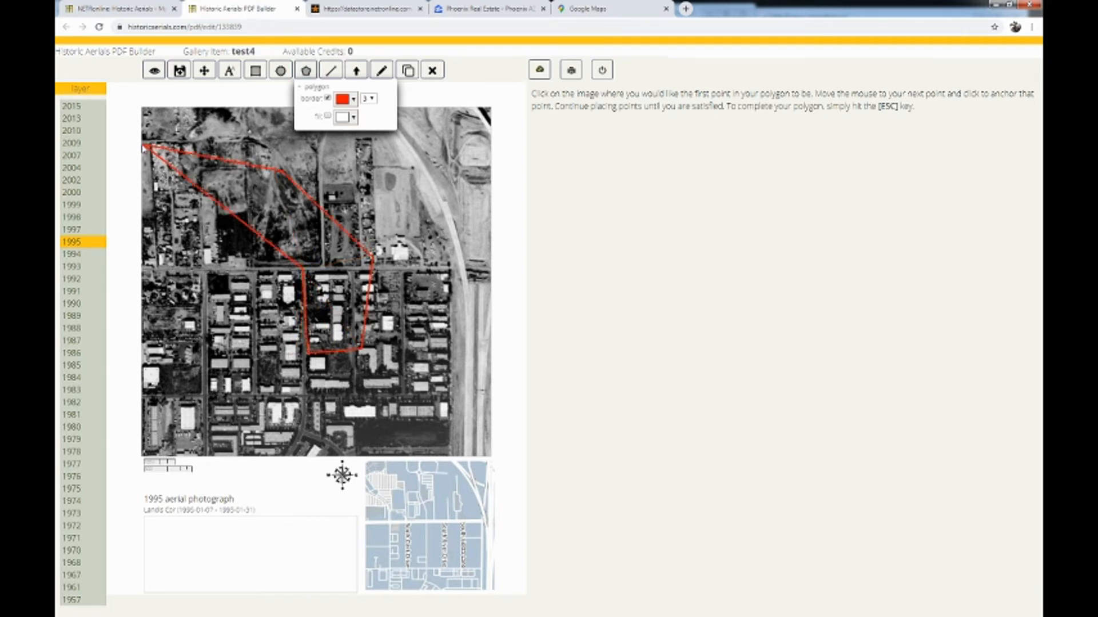
click(189, 337)
key(Escape)
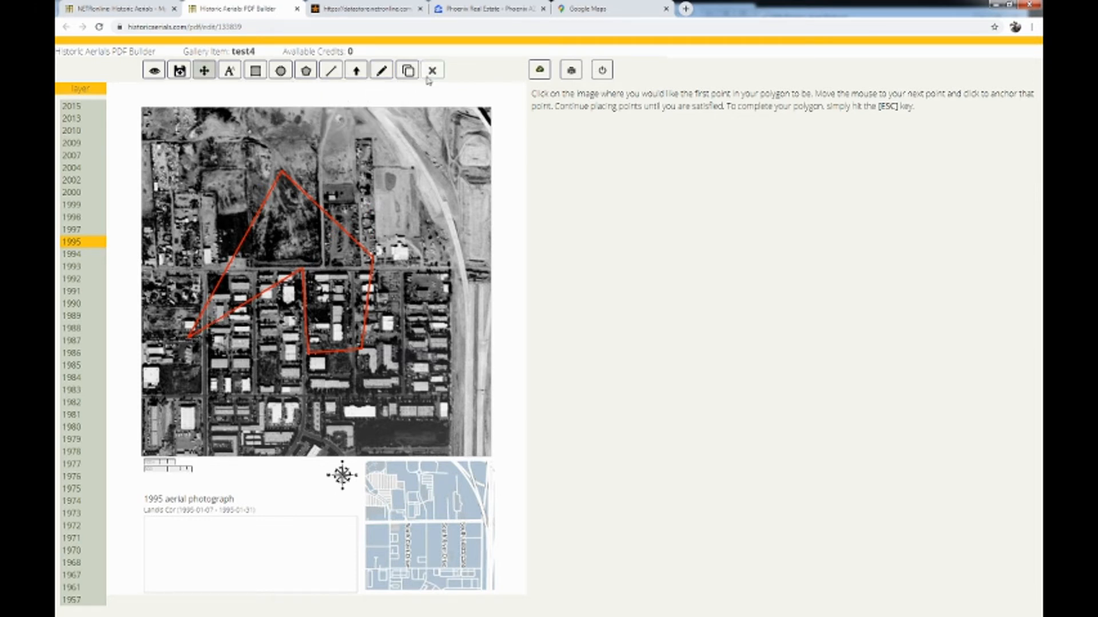
Step: Delete the six-point polygon and draw a small four-sided red polygon around the building block just south of the main horizontal road
click(320, 273)
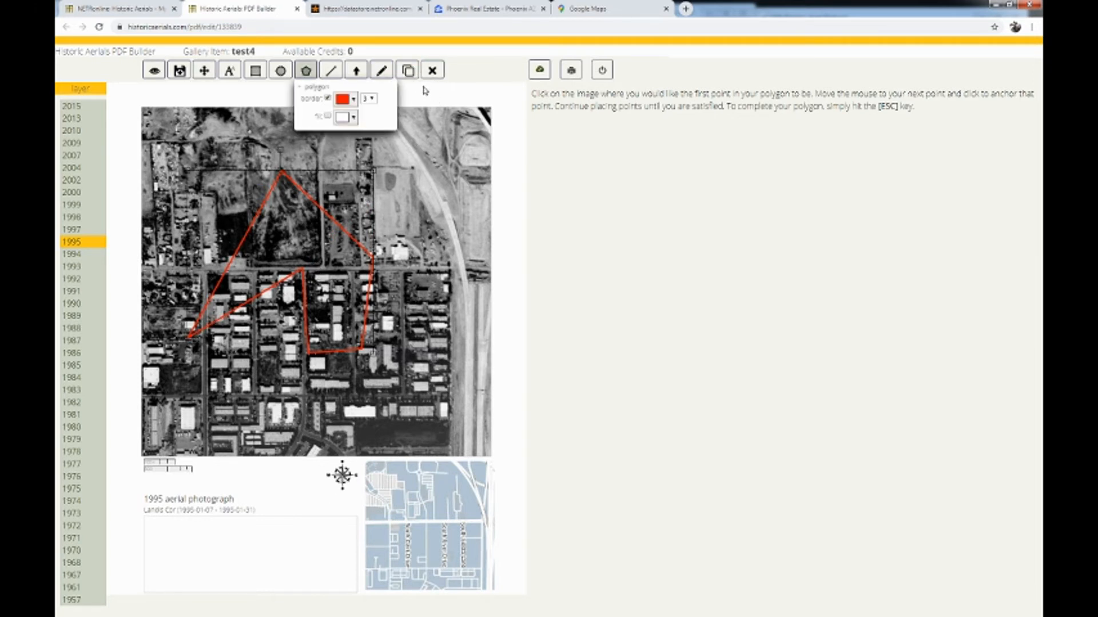
click(433, 72)
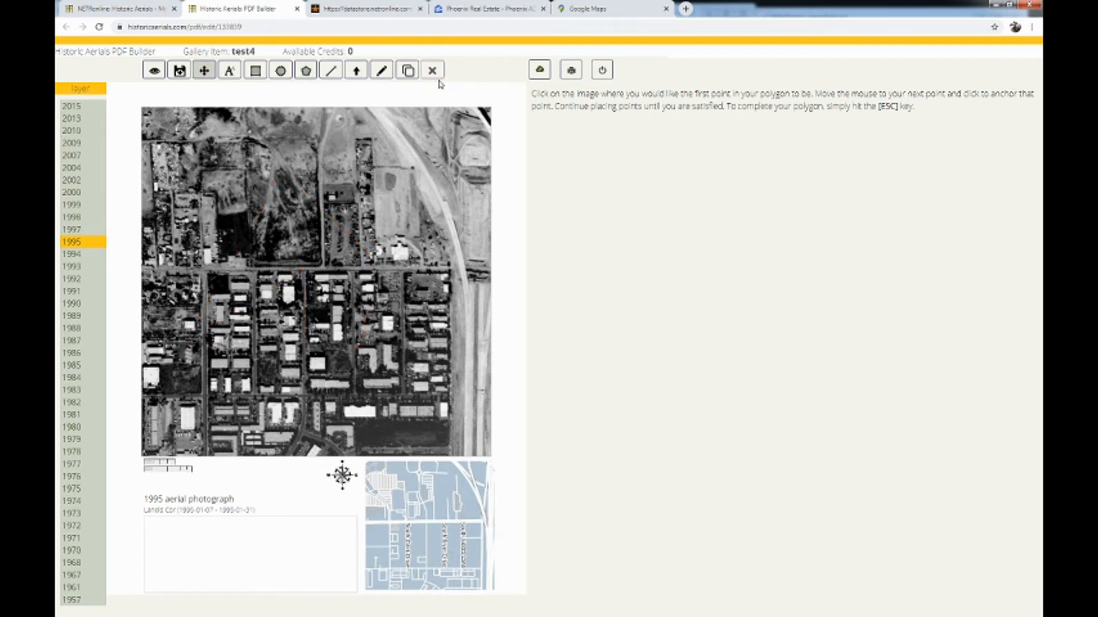
click(306, 70)
click(303, 271)
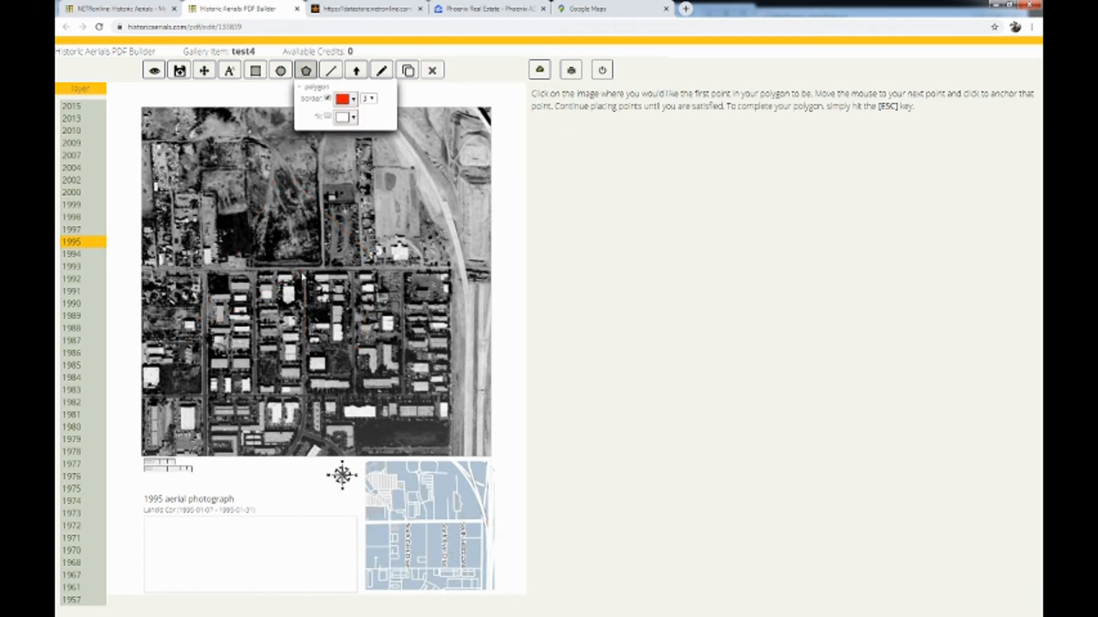
click(306, 307)
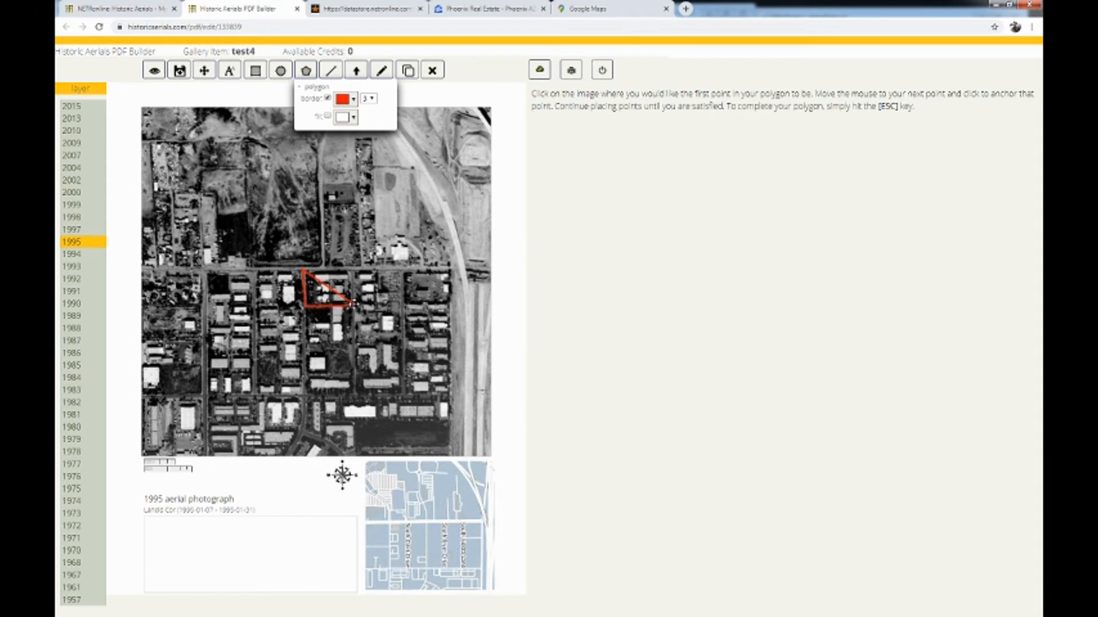
click(354, 305)
key(Escape)
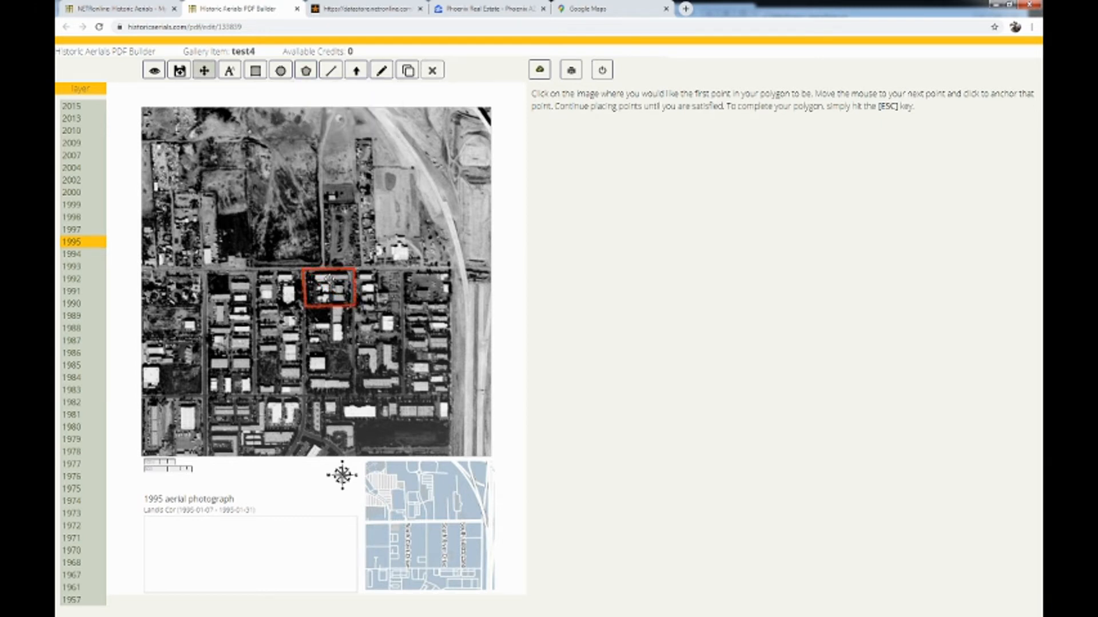
Step: Change the border colour of the four-sided polygon to green
click(332, 279)
click(353, 100)
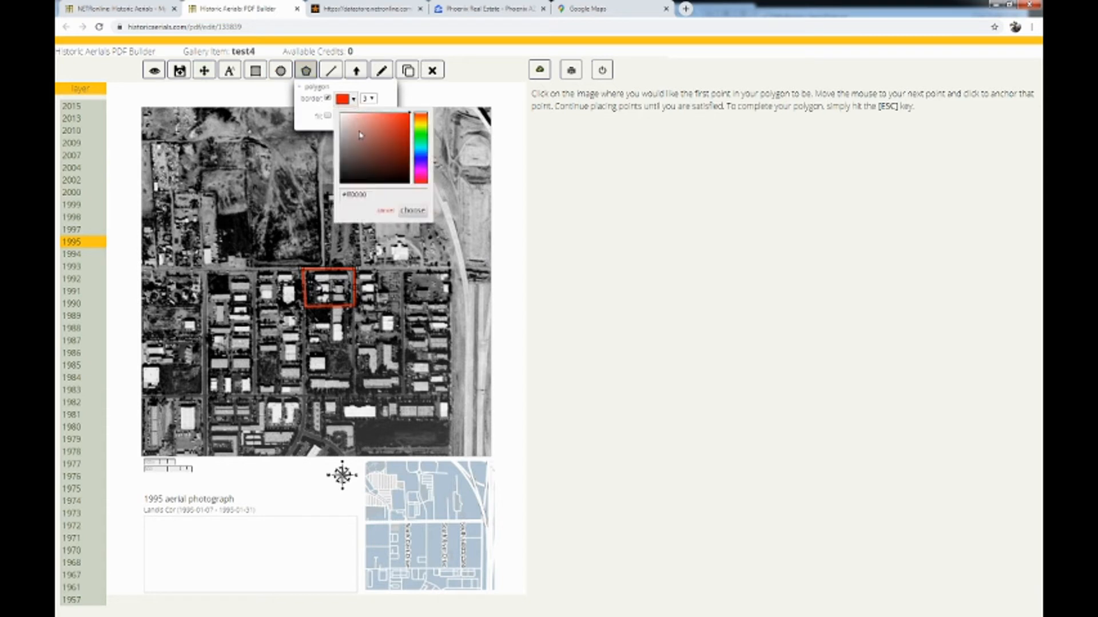
click(420, 137)
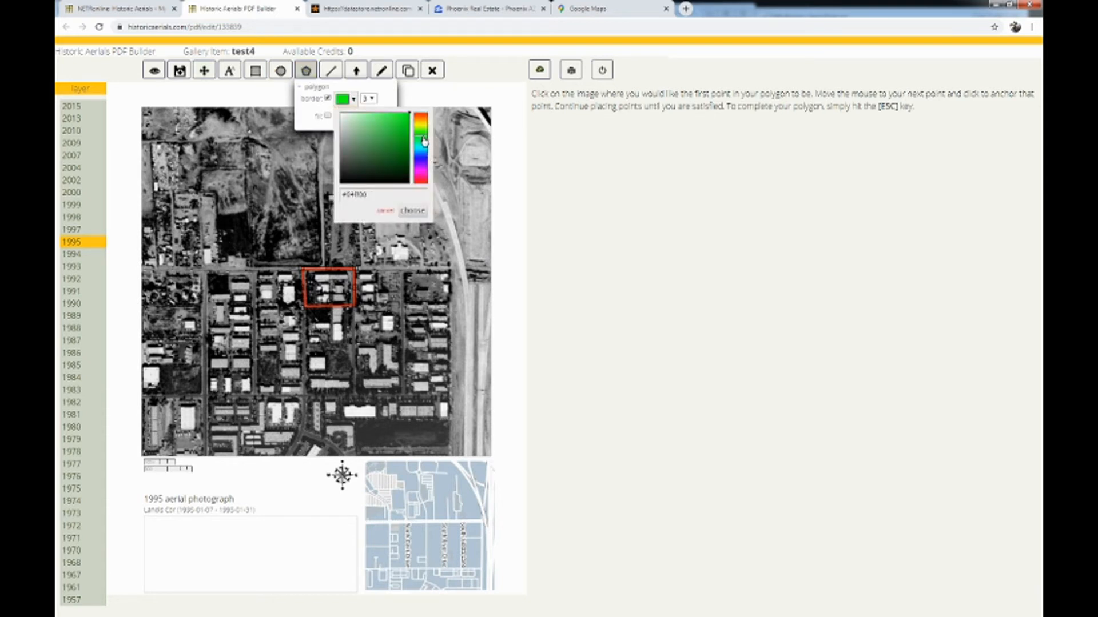
click(413, 211)
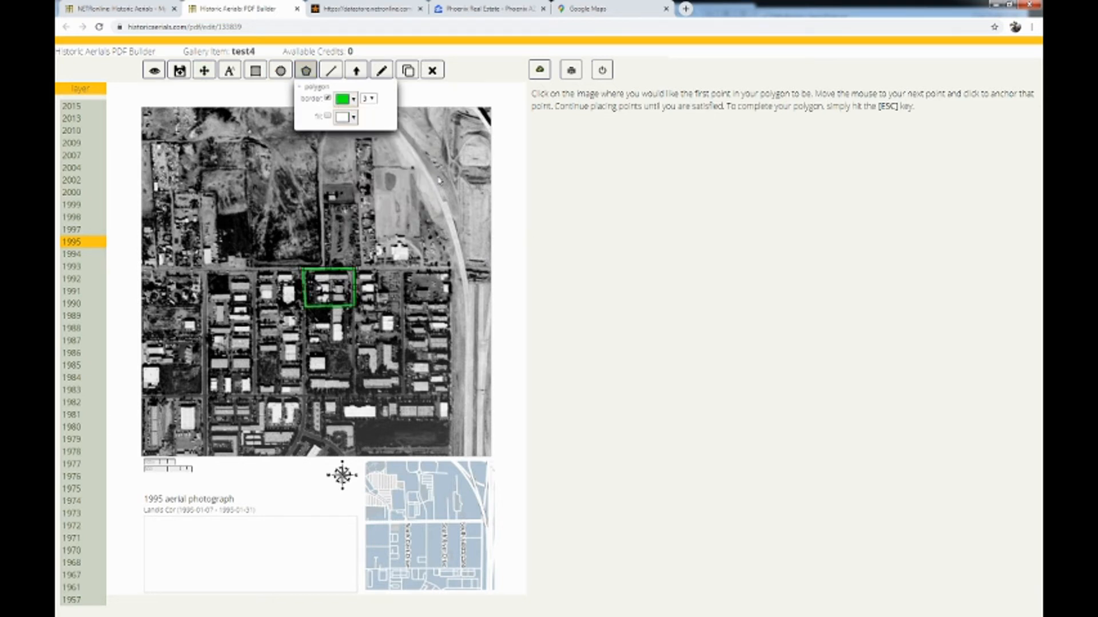
Step: Draw an arrow from the lower-left blocks up to the green polygon and colour it cyan
click(356, 70)
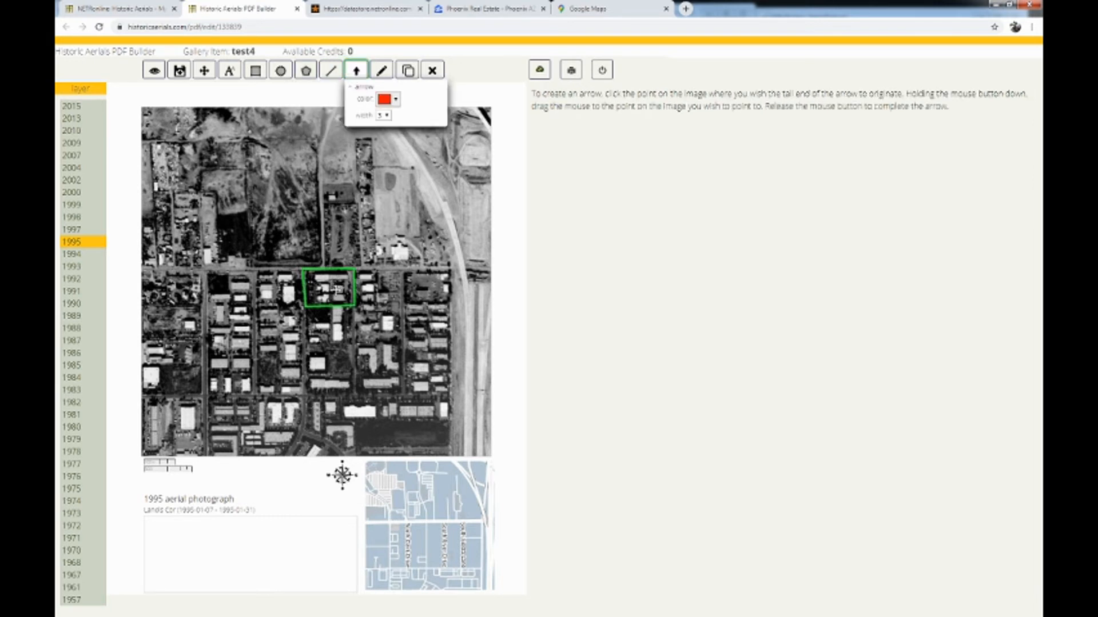
mouse_move(337, 289)
mouse_down()
mouse_move(368, 244)
mouse_move(430, 204)
mouse_move(322, 301)
mouse_up()
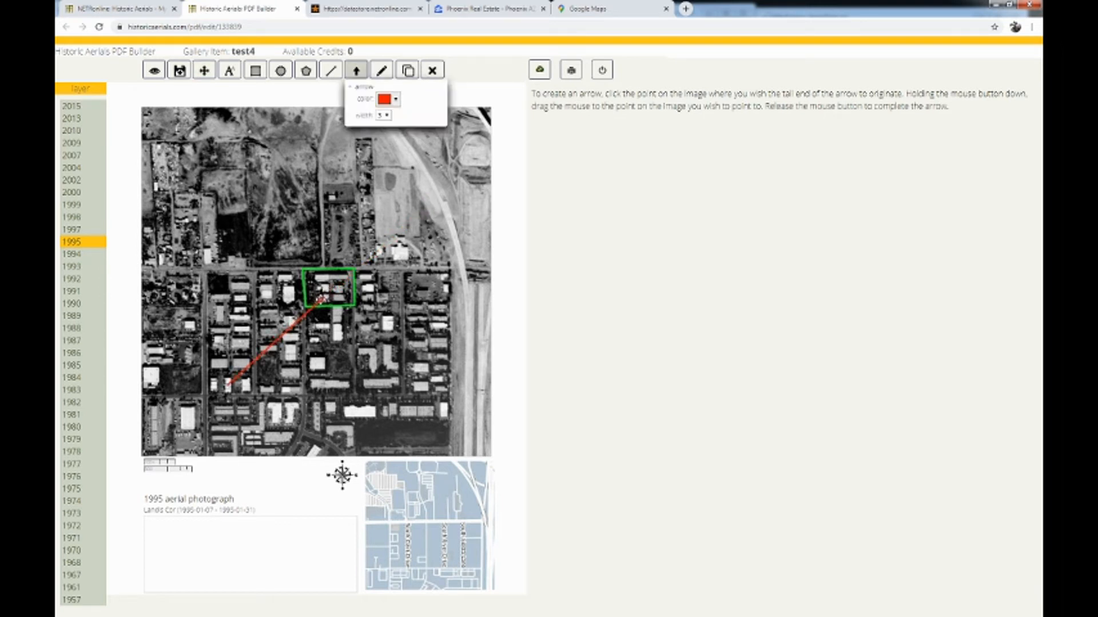
click(392, 100)
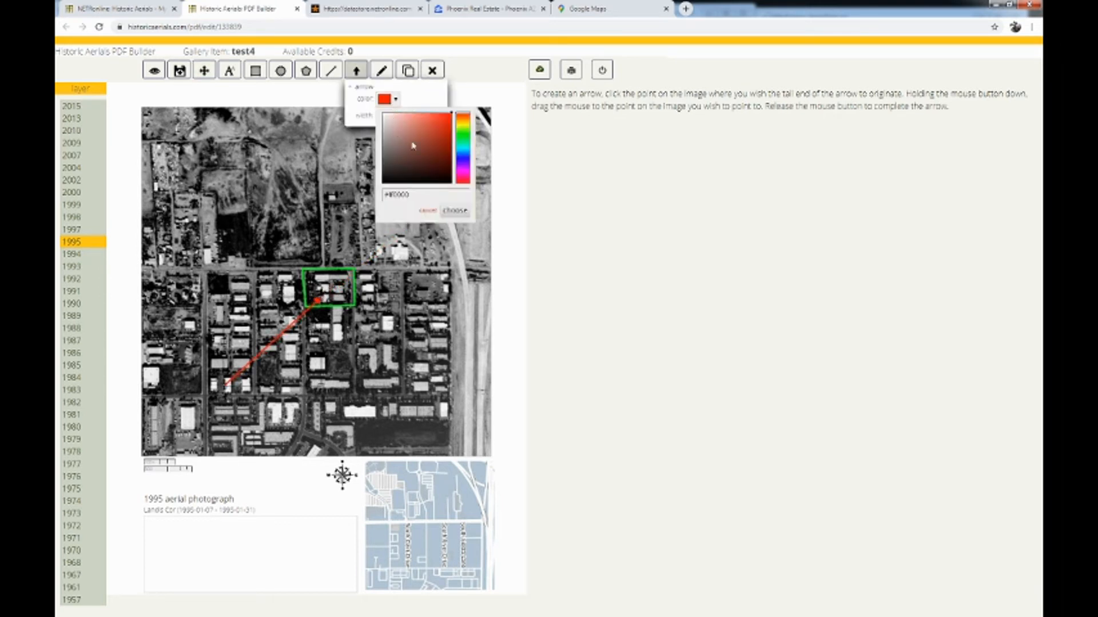
click(464, 151)
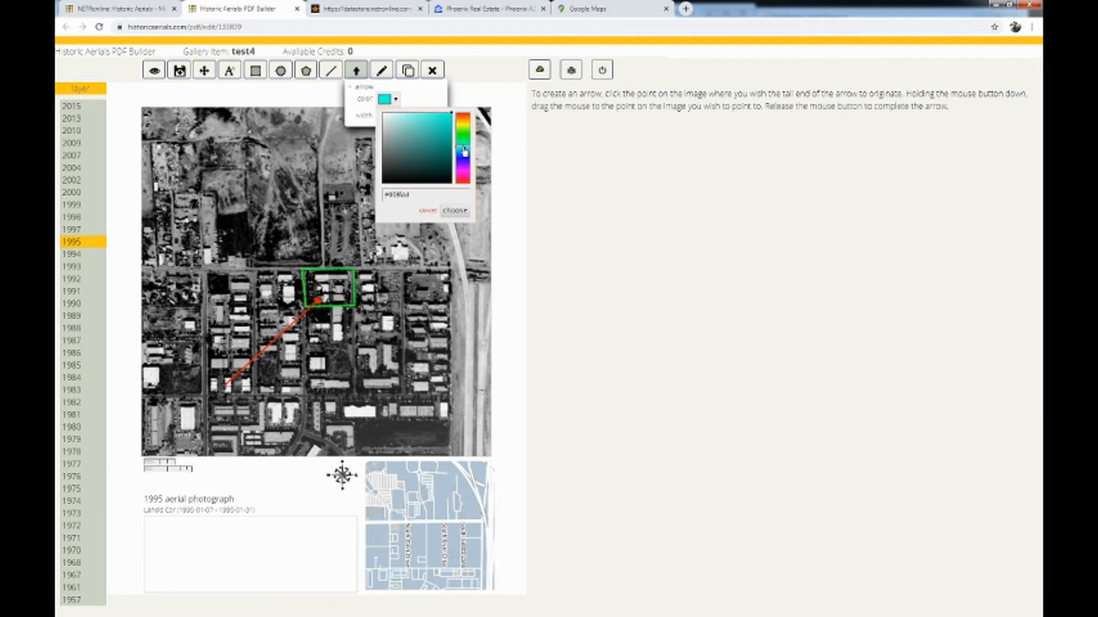
click(459, 211)
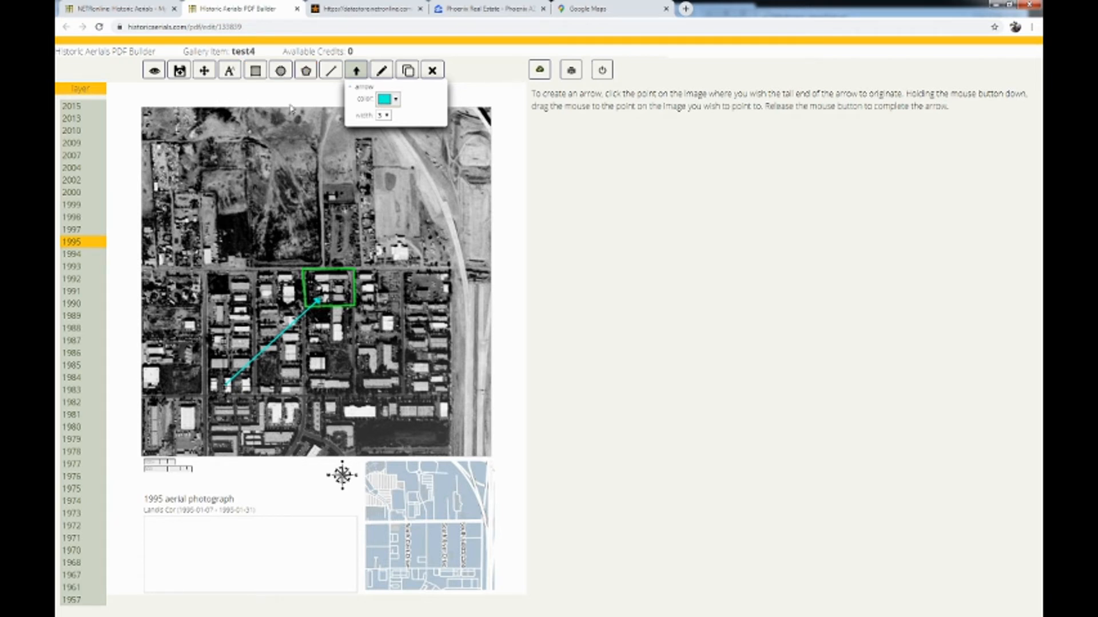
Step: Add the red sans-serif text "whatever you want" above the green polygon and widen its box to fit one line
click(230, 71)
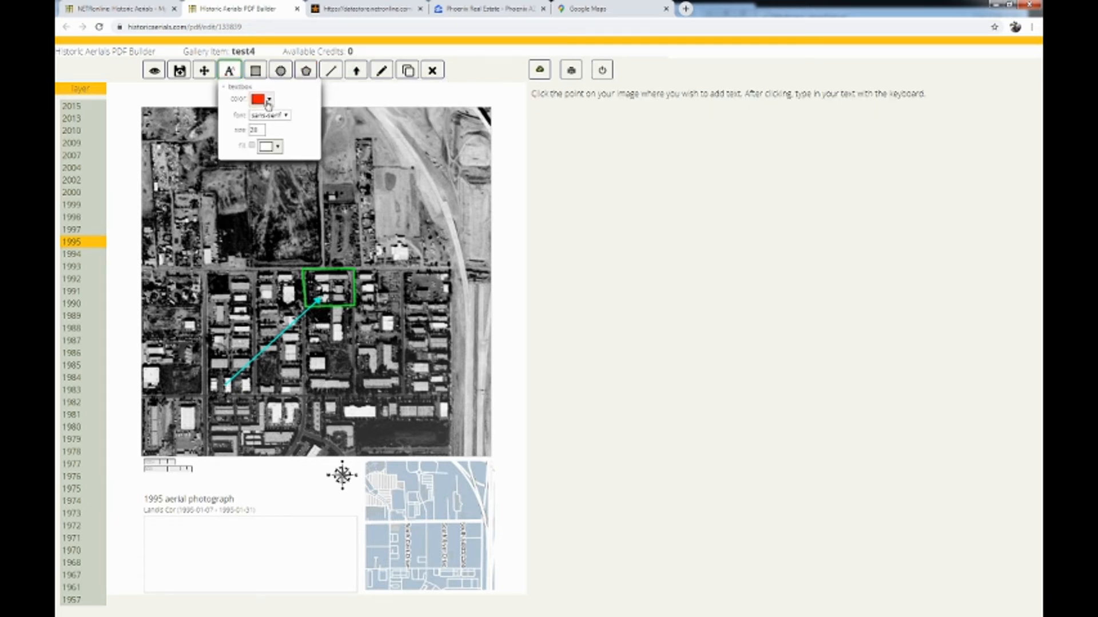
drag(247, 179, 392, 225)
text(Hh)
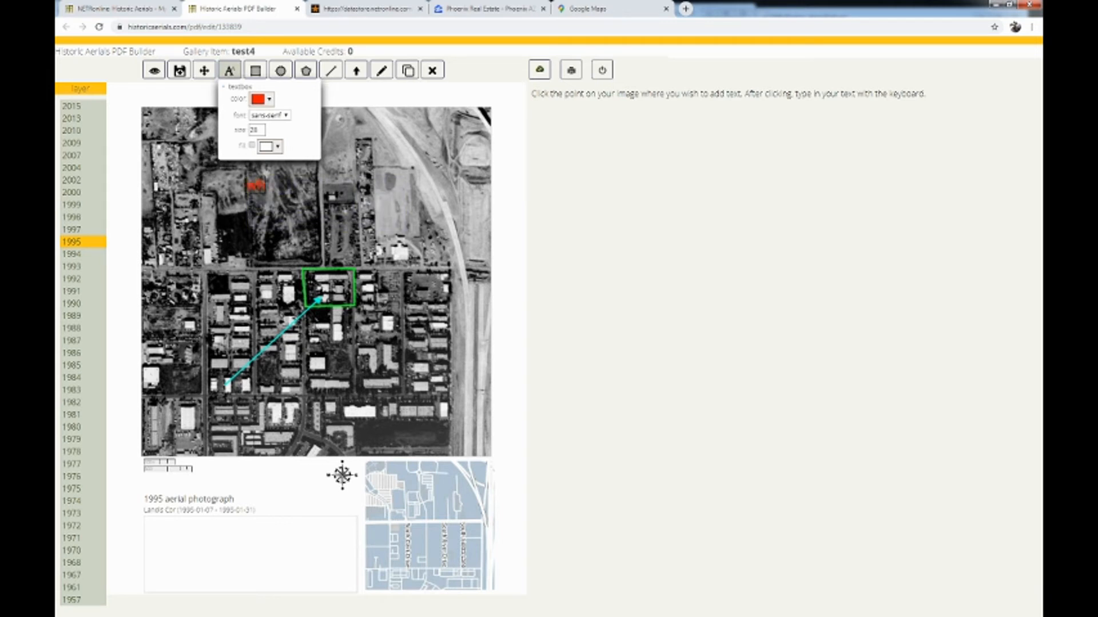
text(atever you wa)
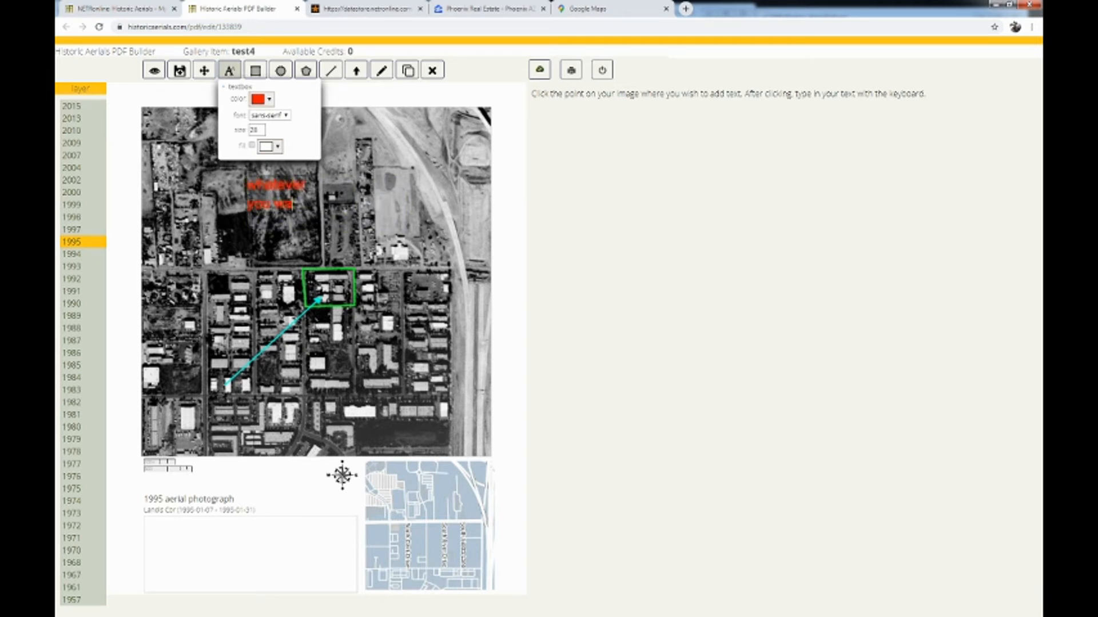
text(nt)
mouse_move(311, 195)
mouse_down()
mouse_move(400, 195)
mouse_move(322, 204)
mouse_up()
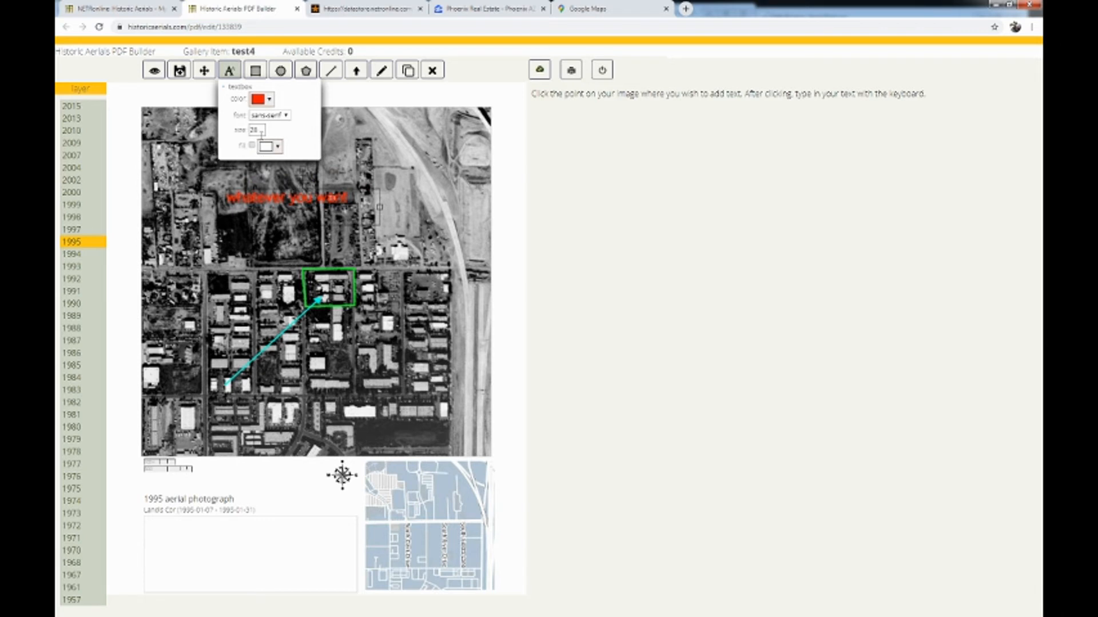
Step: Set the text size to 16 and move the text closer to the green polygon
drag(264, 130, 215, 134)
text(16)
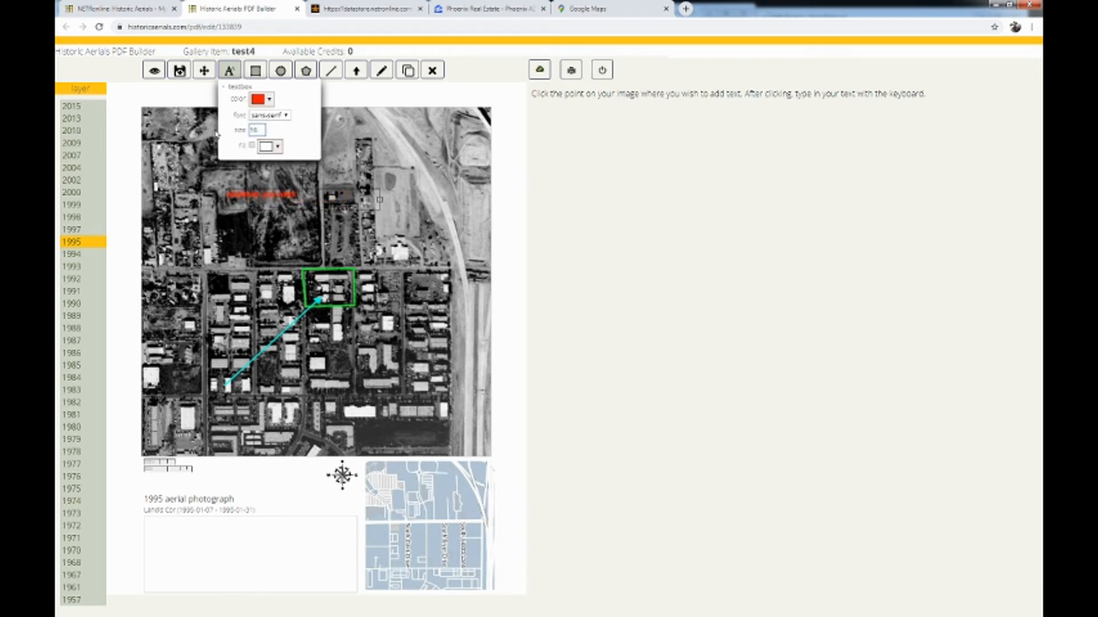
drag(276, 205, 341, 234)
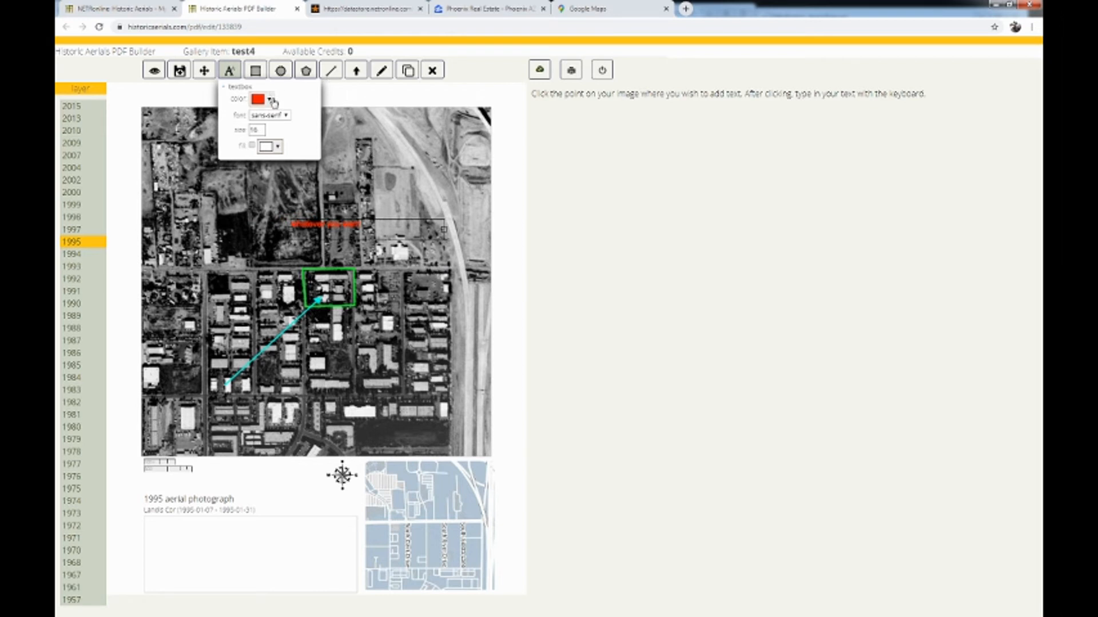
Step: Overlay the roads on the photograph in yellow and remove the overlay again
click(407, 70)
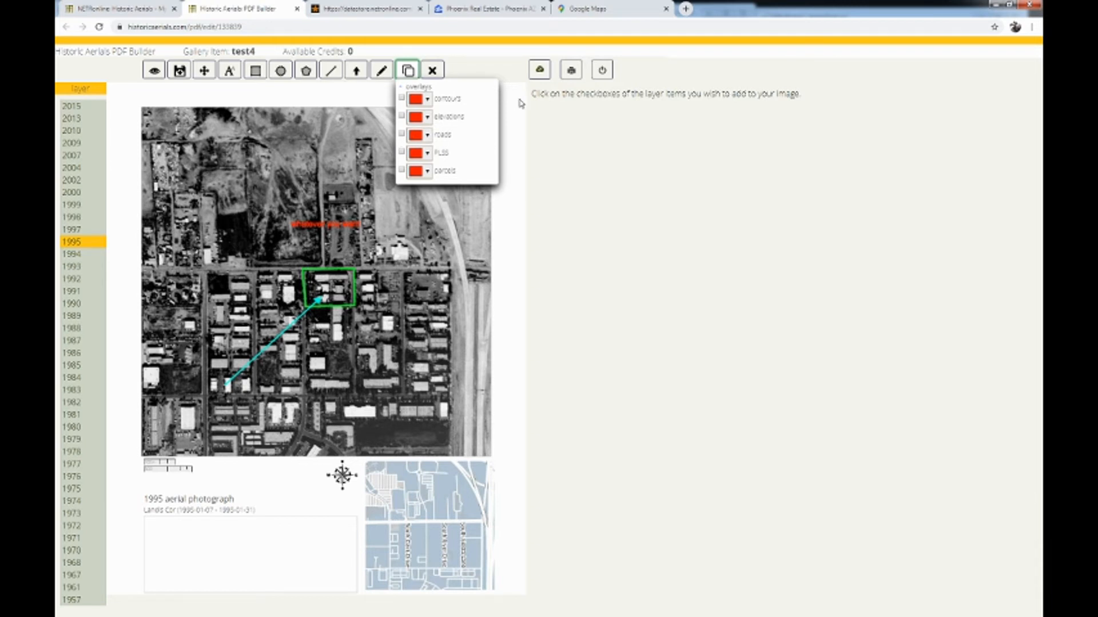
click(401, 134)
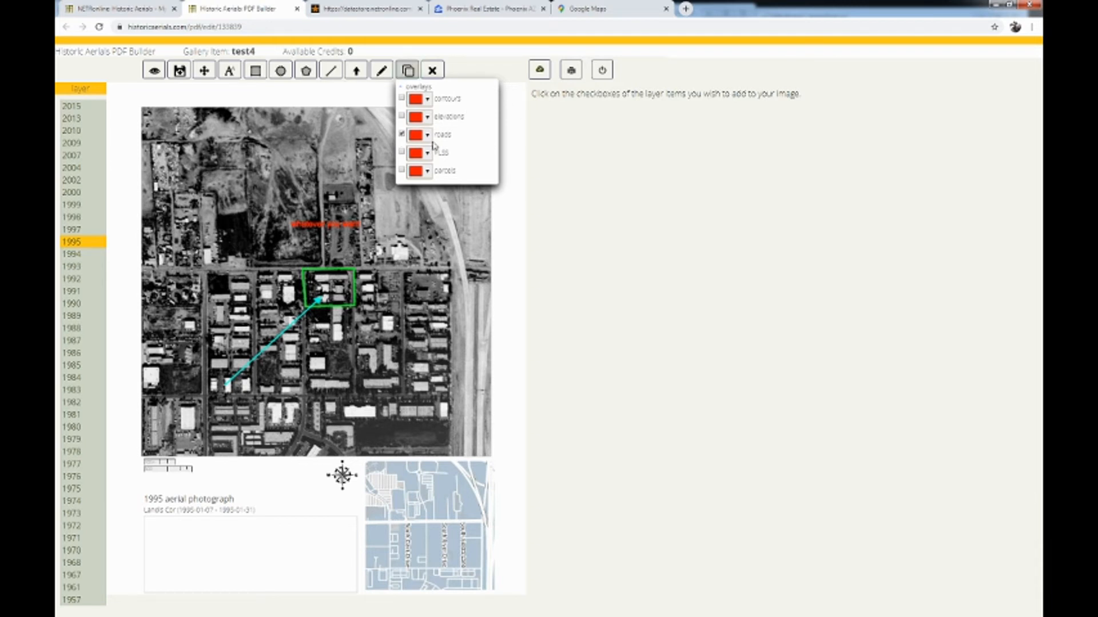
click(428, 136)
click(495, 161)
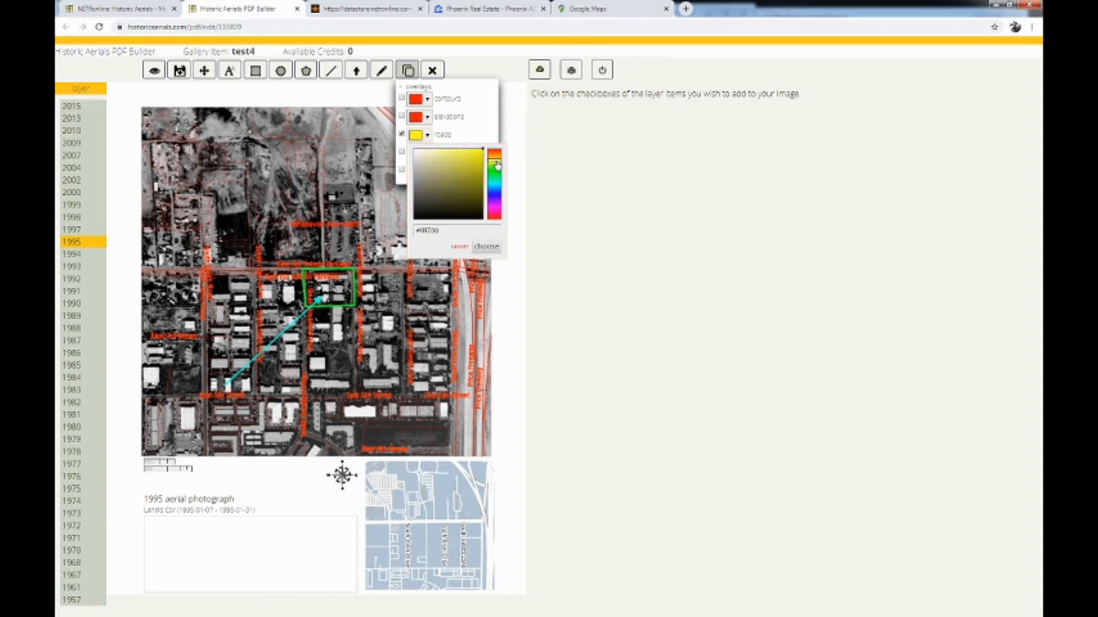
click(486, 247)
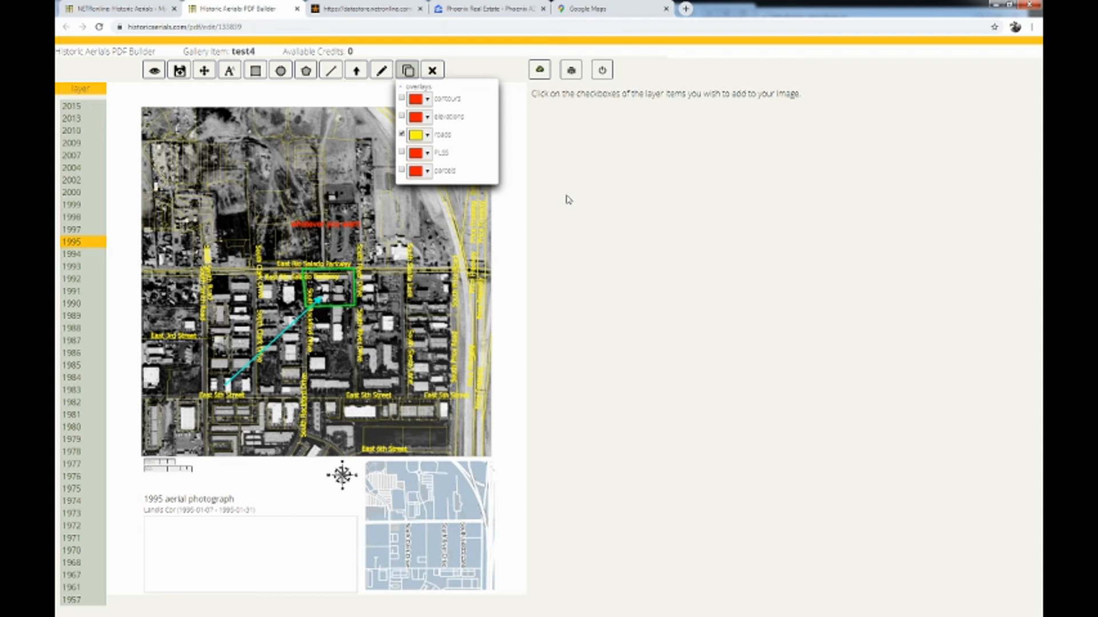
click(402, 136)
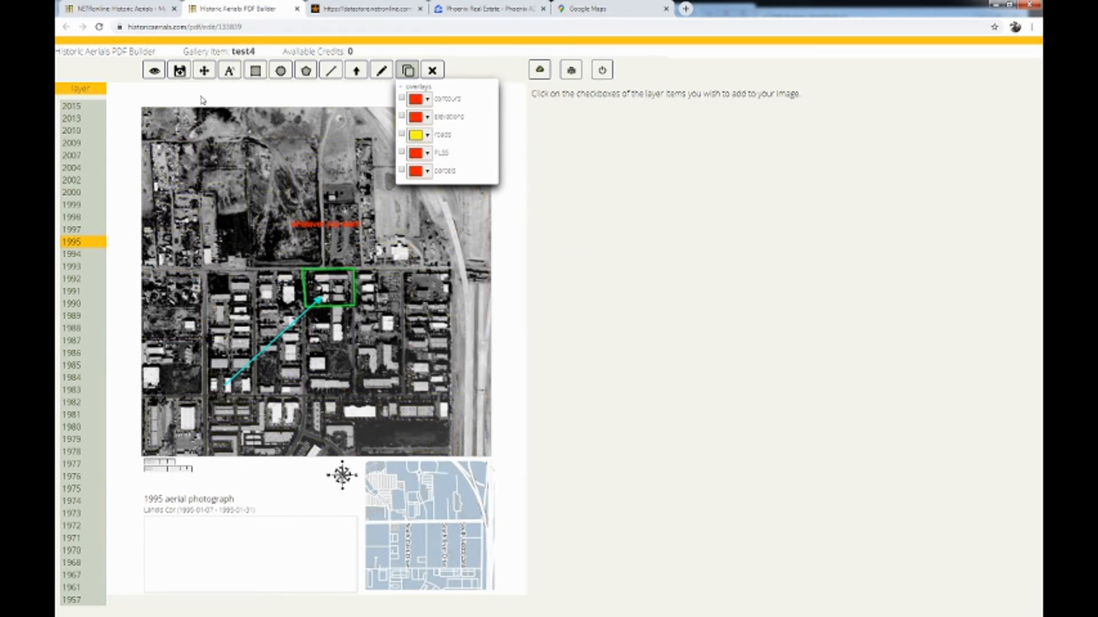
Step: Save the current annotations as a custom set named annotation1
click(204, 70)
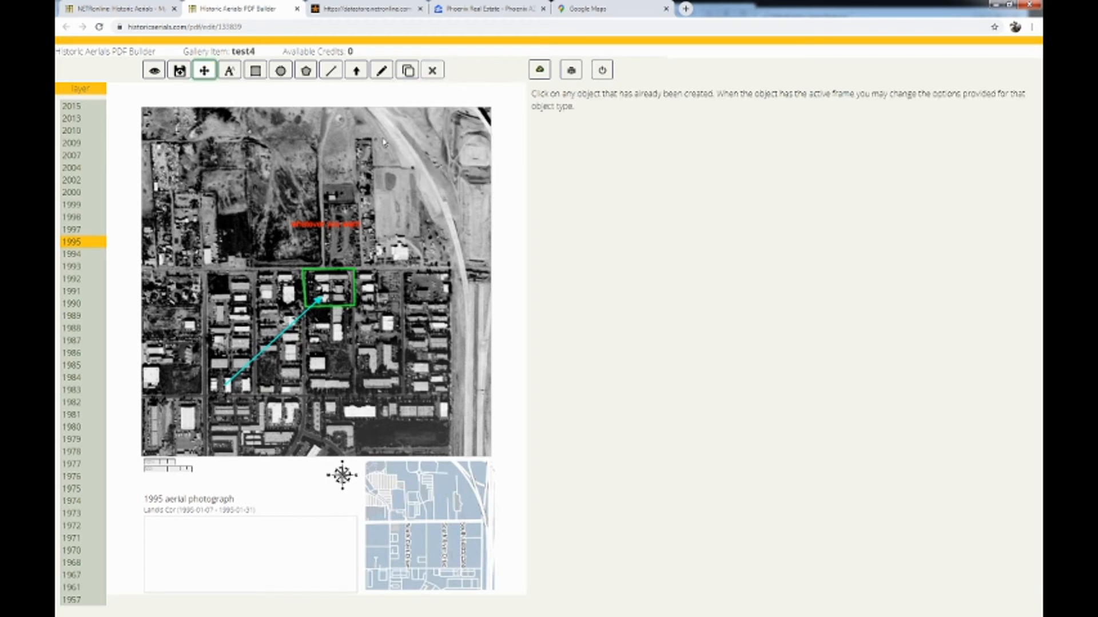
click(180, 73)
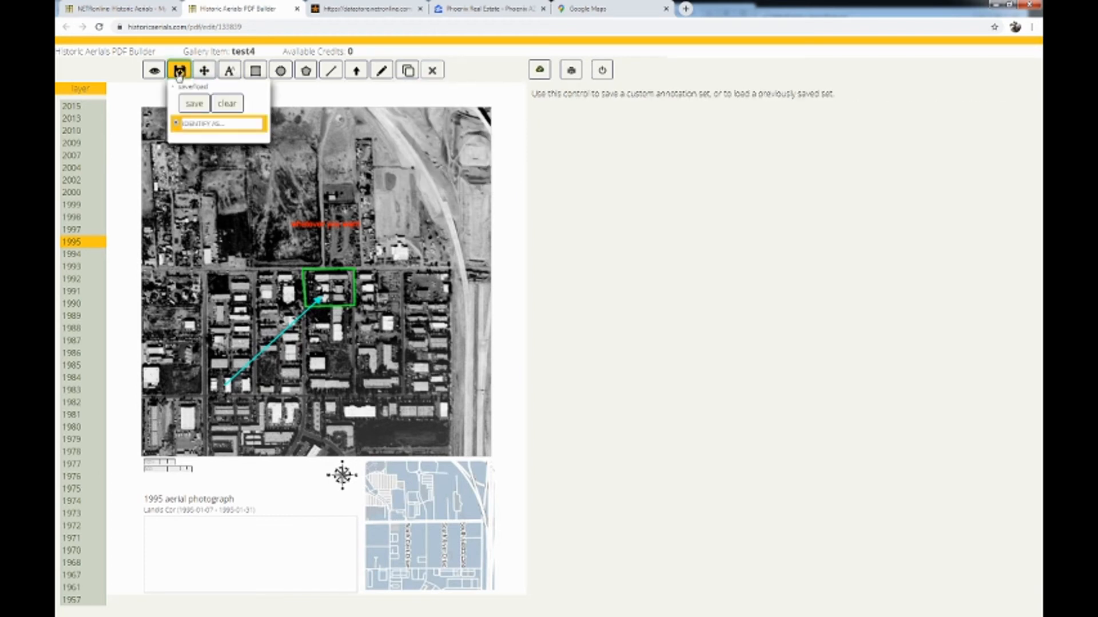
click(206, 124)
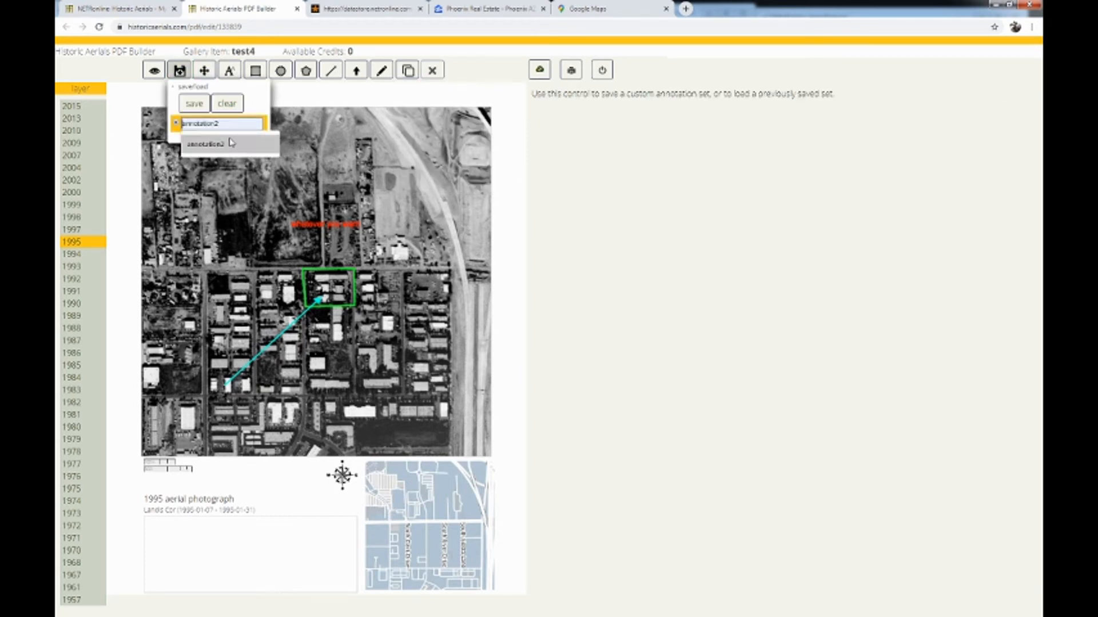
click(220, 144)
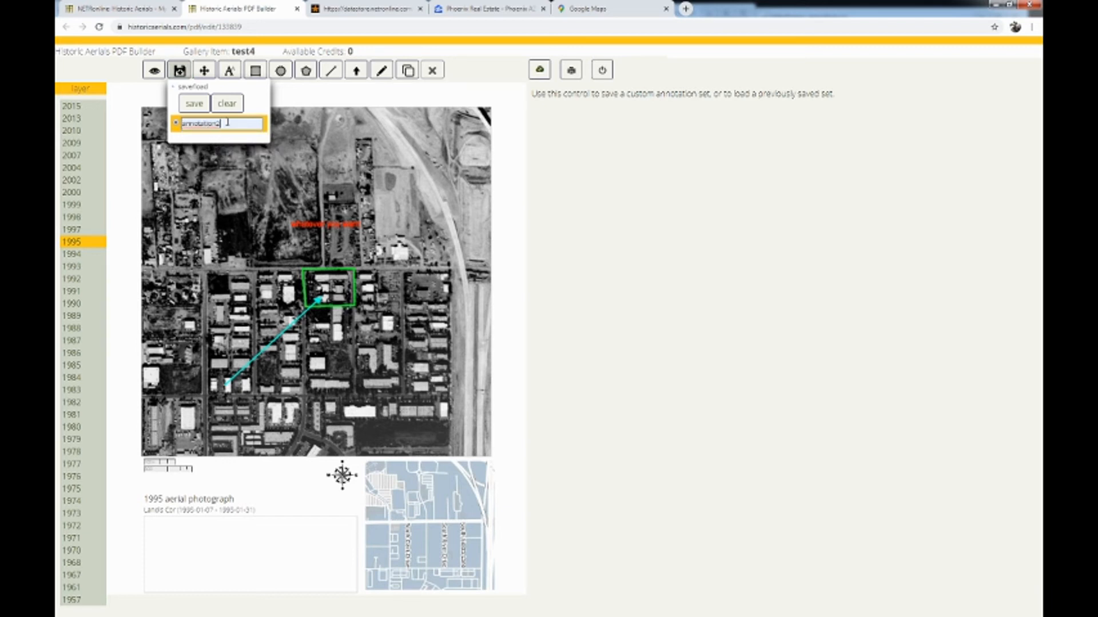
click(227, 123)
text(t)
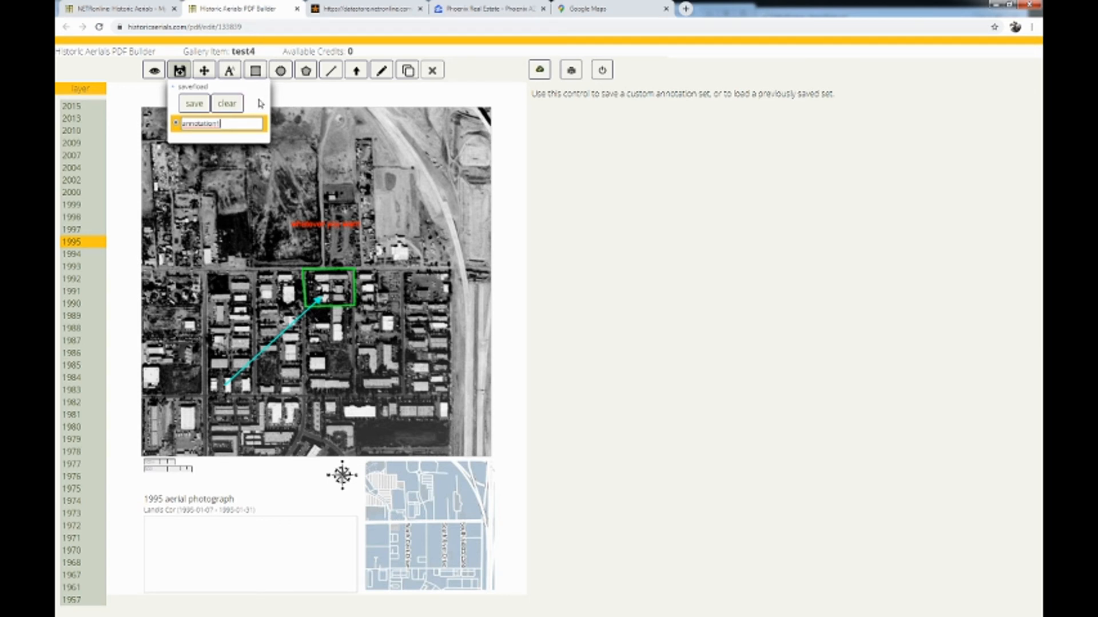
click(200, 106)
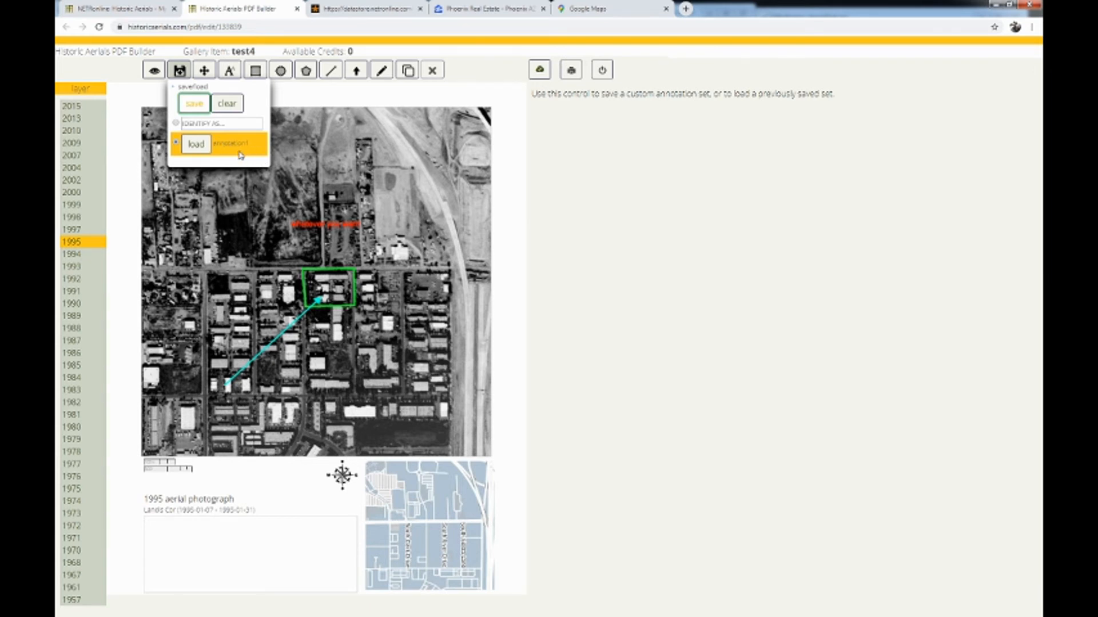
Step: View the annotations on the 1998 and 1994 aerials and save the gallery item's information
click(605, 239)
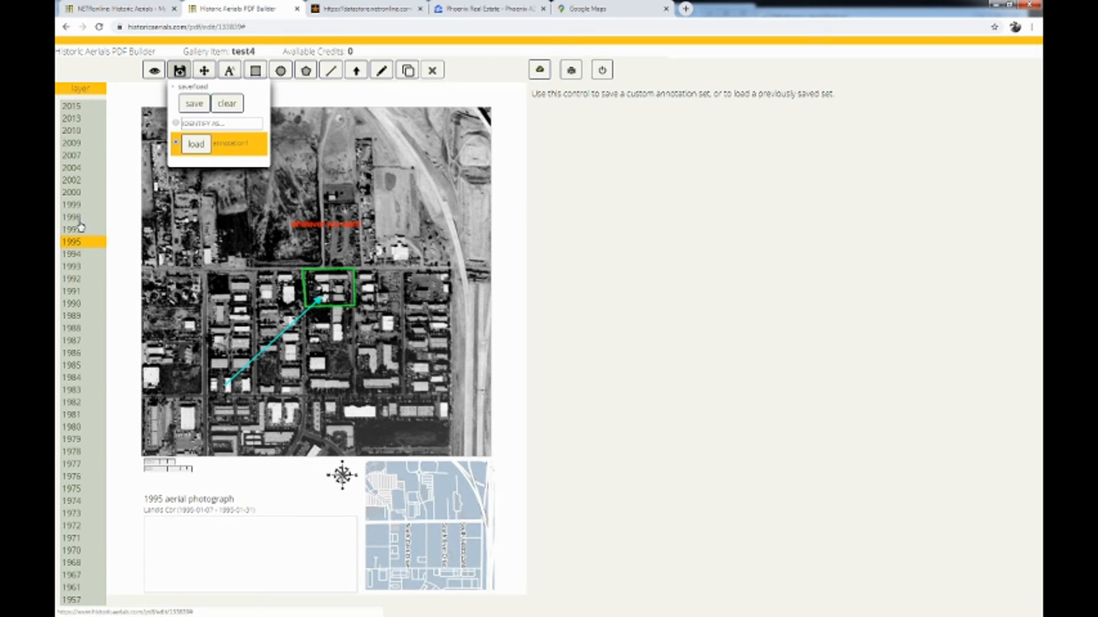
click(78, 219)
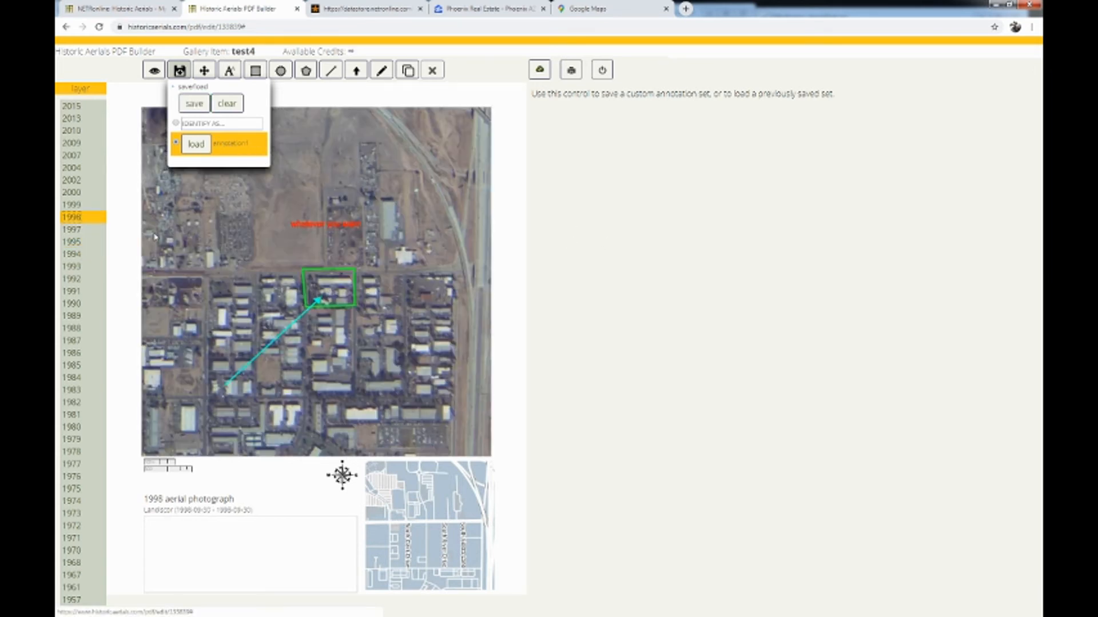
click(74, 254)
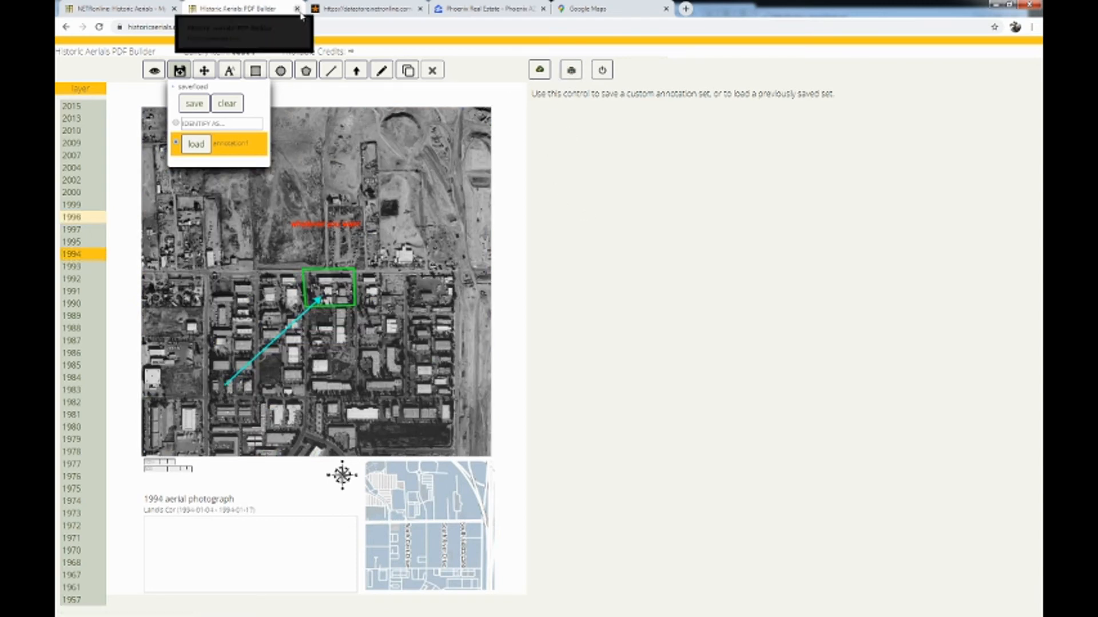
click(540, 71)
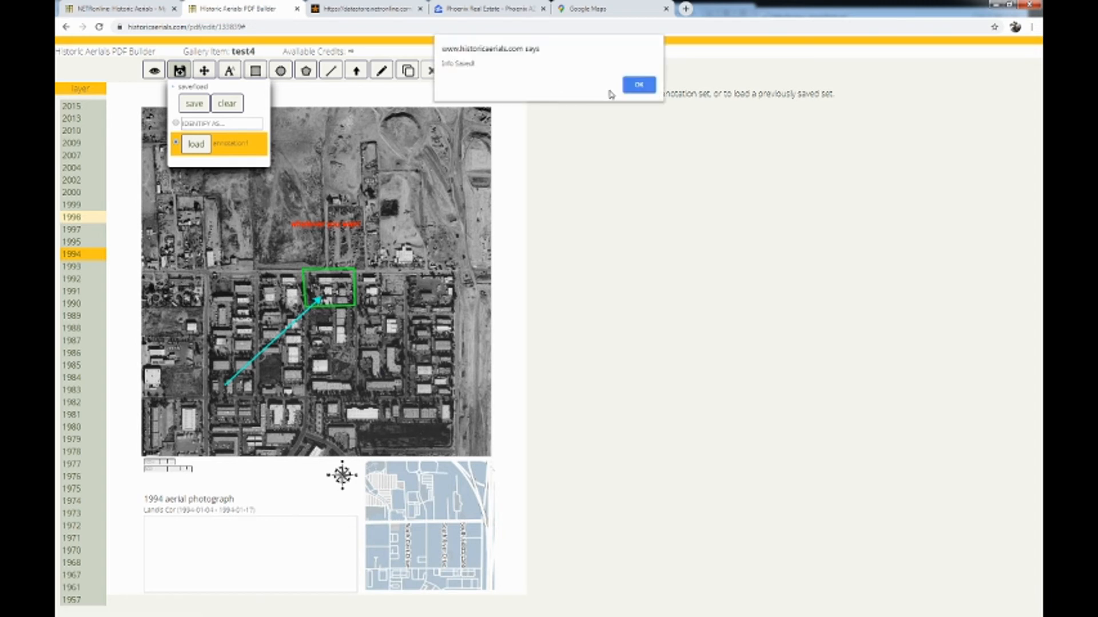
click(633, 89)
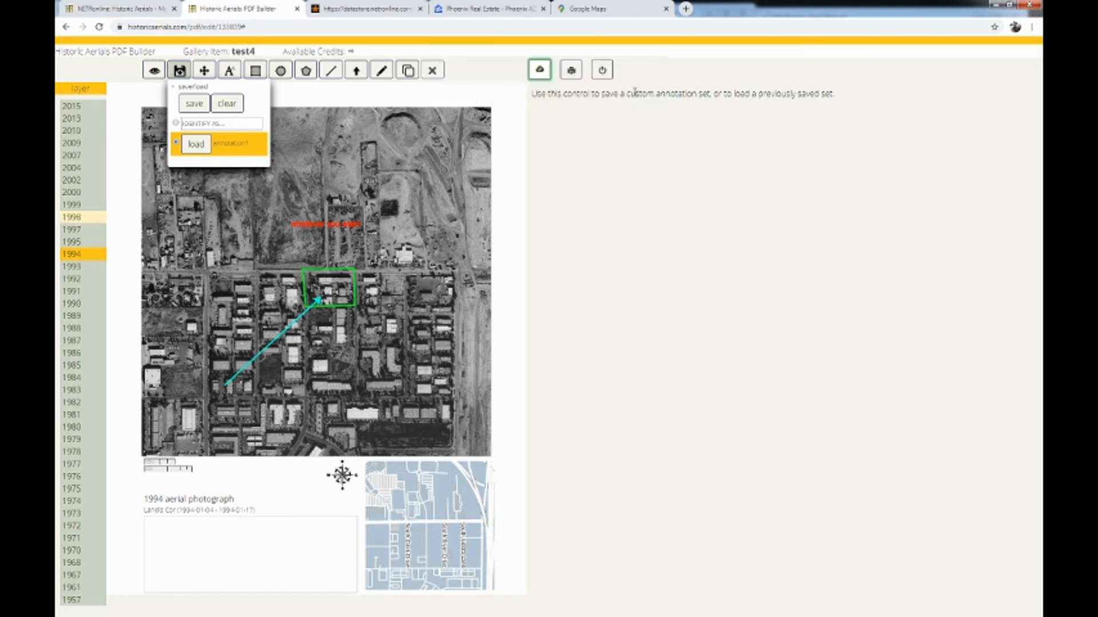
Step: Close and reopen gallery item test4 in the PDF Builder, and load the saved annotation1 set onto the 1995 aerial
click(297, 8)
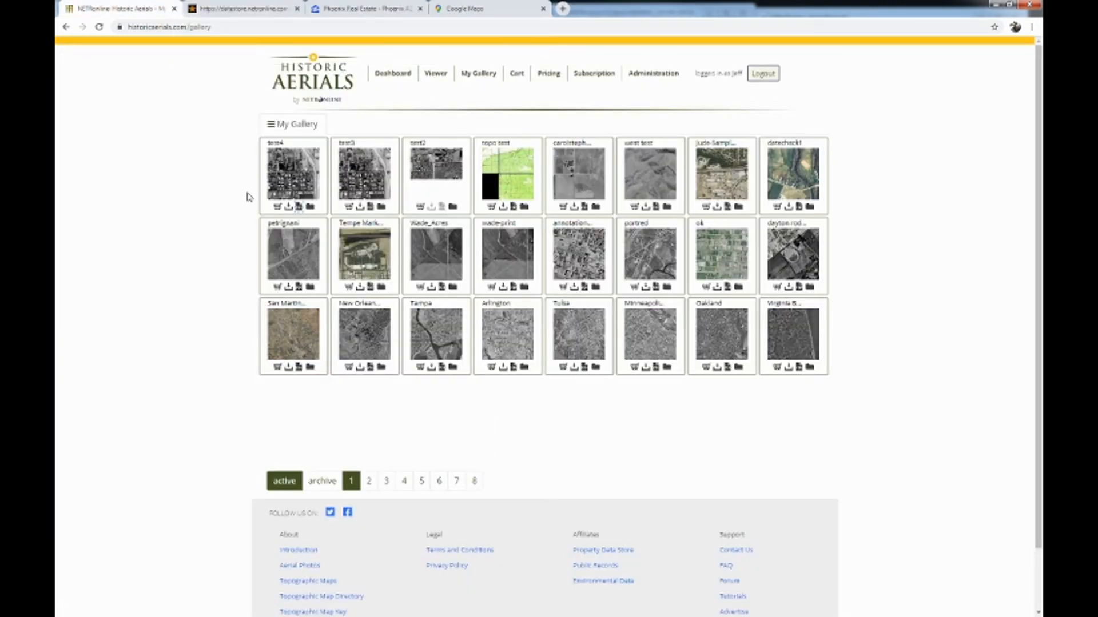
click(299, 207)
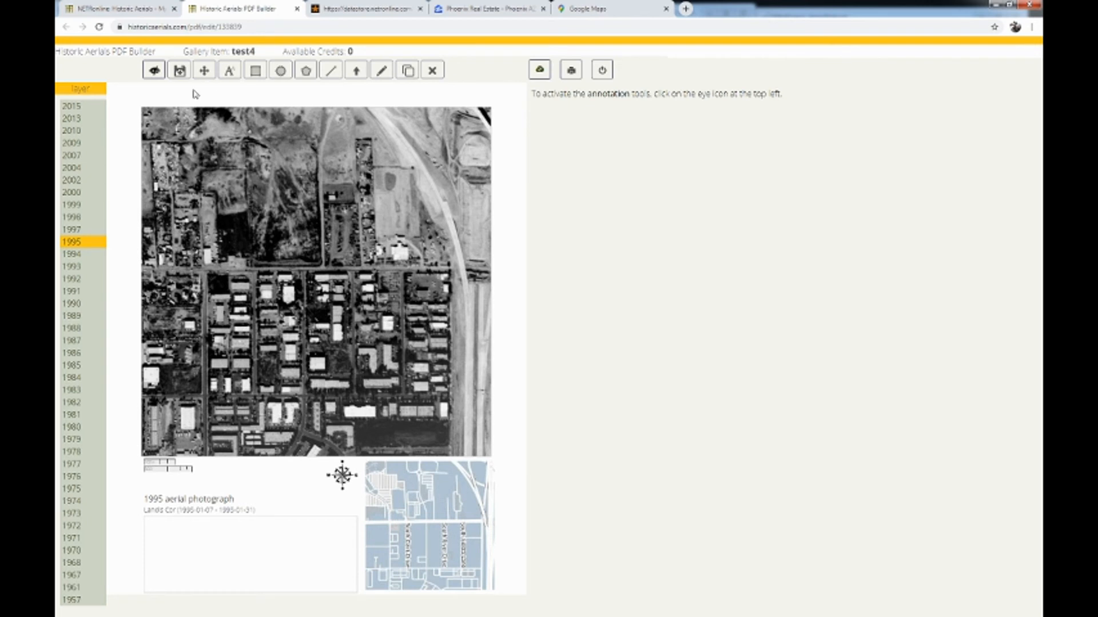
click(154, 71)
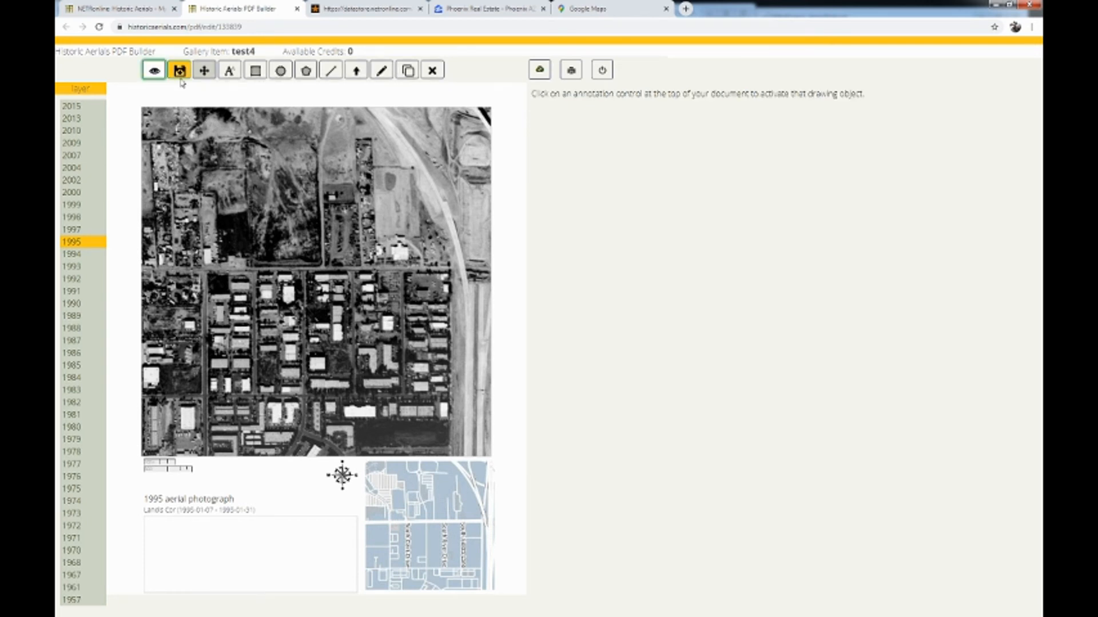
click(179, 70)
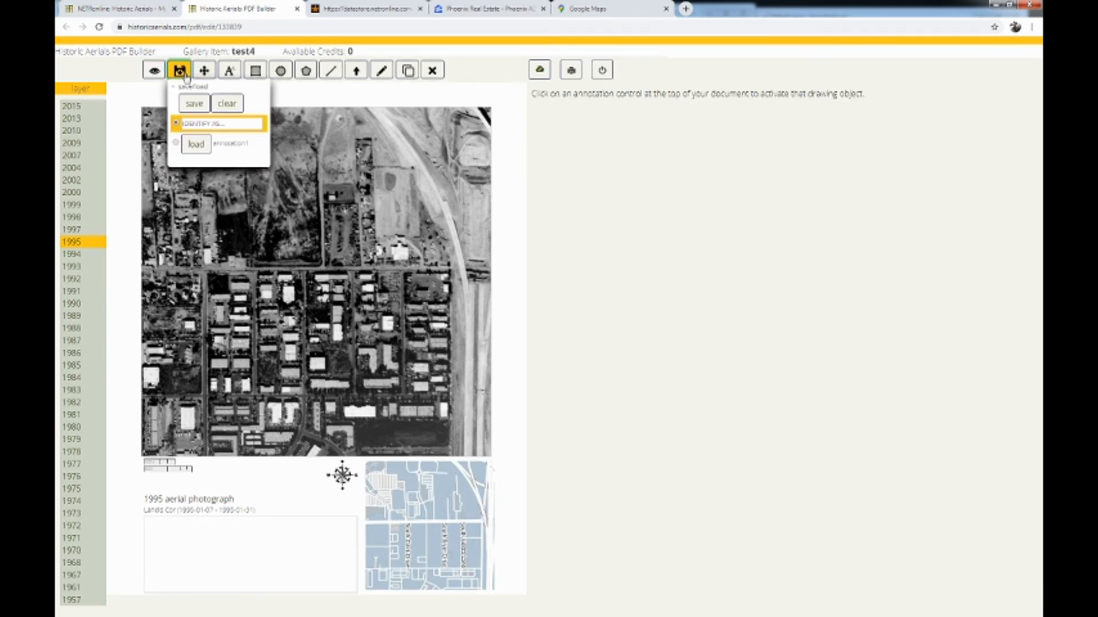
click(201, 148)
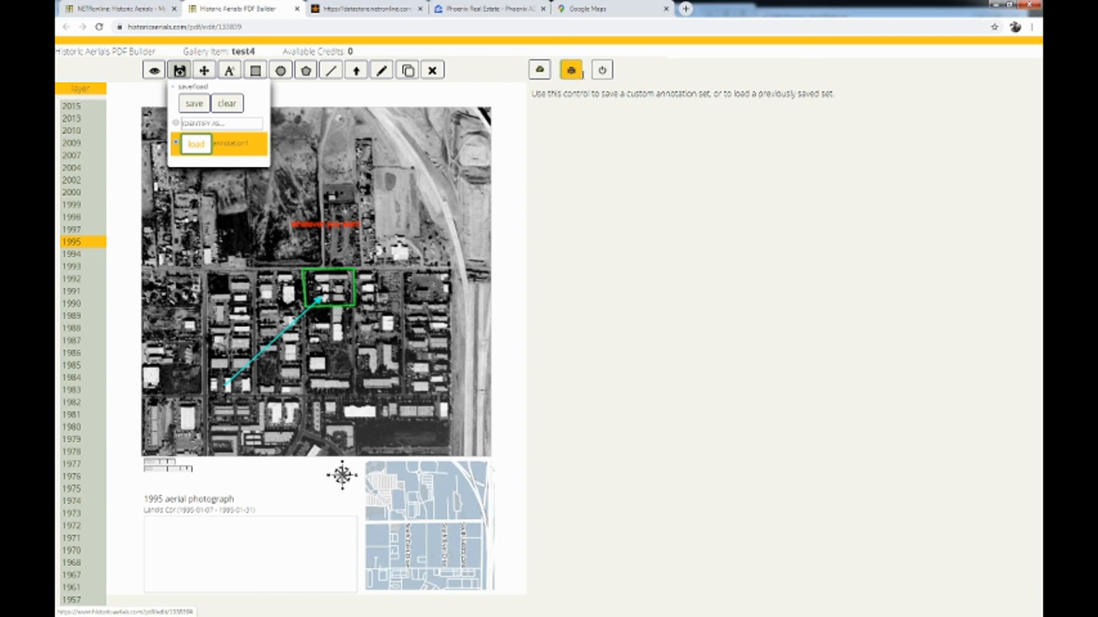
Step: Open the print/download options and include the 2015, 2004, 1994, 1984, 1975, 1967 and 1957 aerials
click(571, 71)
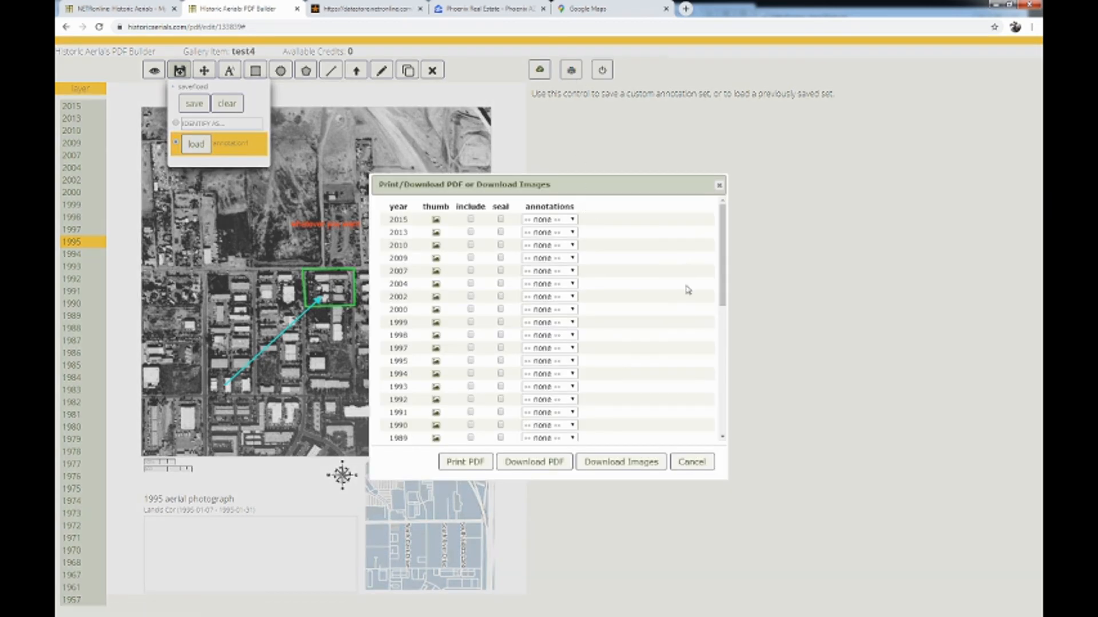
click(470, 220)
click(471, 283)
click(470, 373)
scroll(478, 369, down, 3)
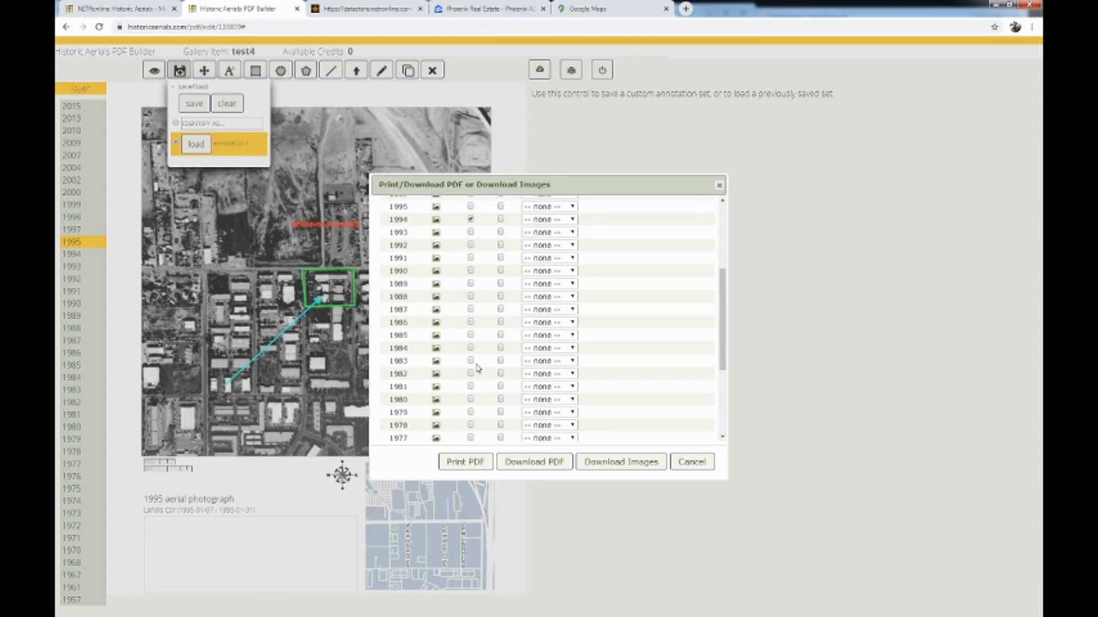
click(471, 349)
scroll(479, 366, down, 1)
click(471, 413)
scroll(478, 414, down, 2)
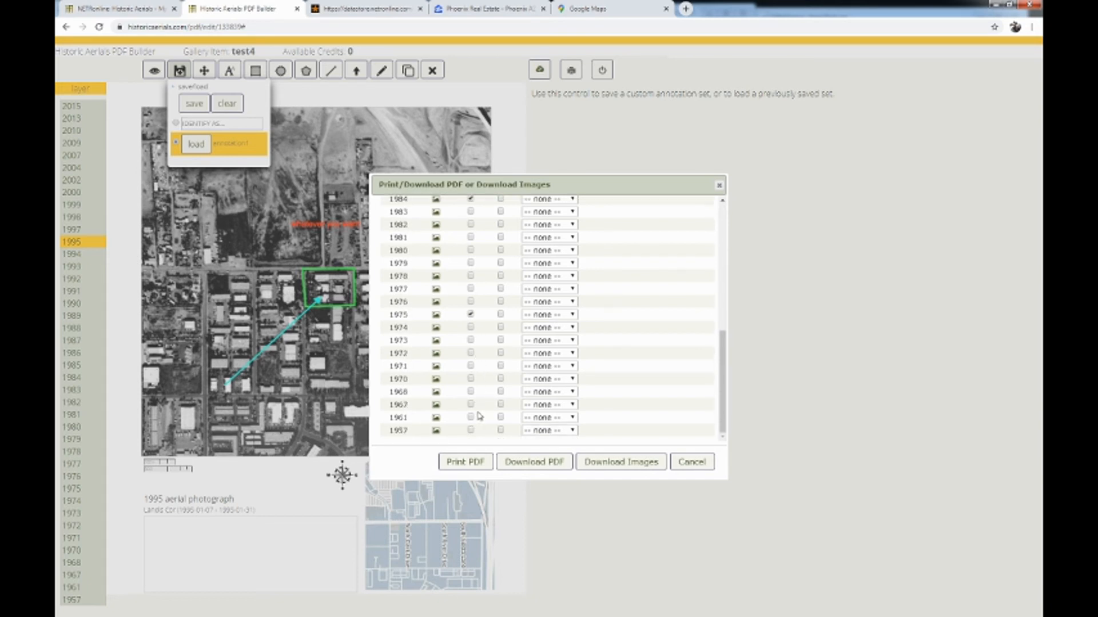
click(470, 404)
click(471, 430)
Step: Add the seal to the 2015 and 1994 aerials
scroll(508, 286, up, 6)
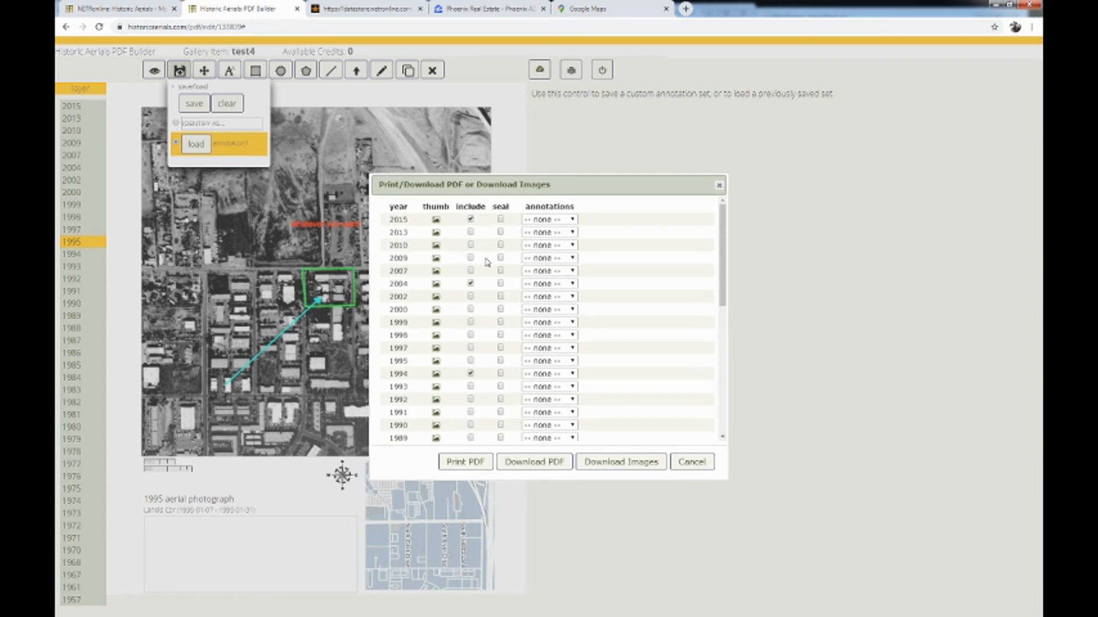
click(501, 219)
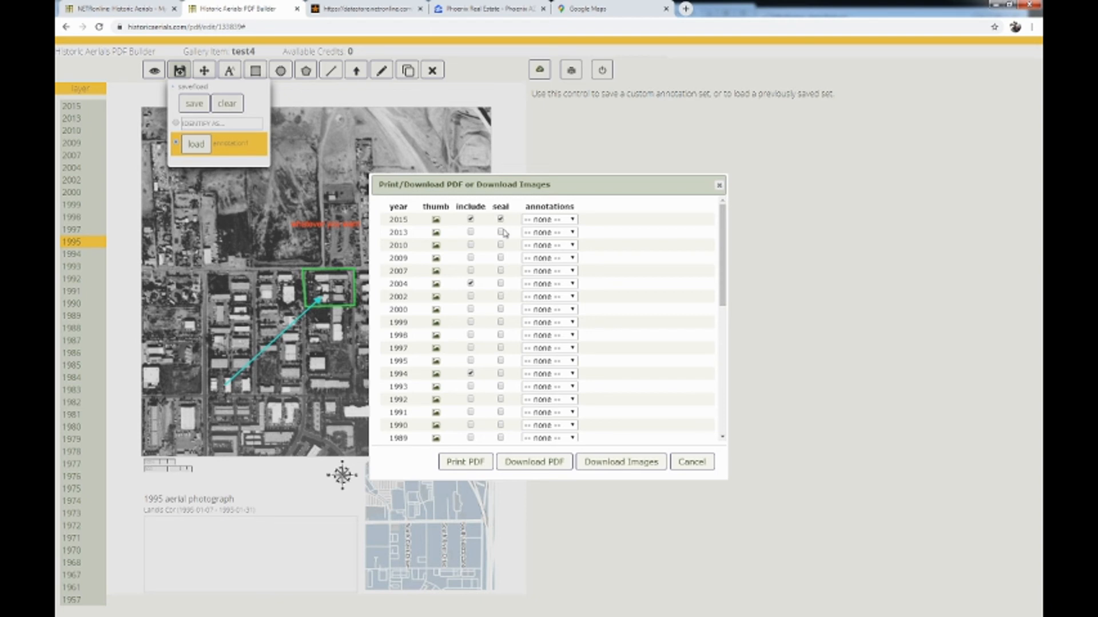
click(501, 374)
Step: Assign the annotation1 set to the 2015, 2004, 1994 and 1967 aerials
click(571, 219)
click(572, 239)
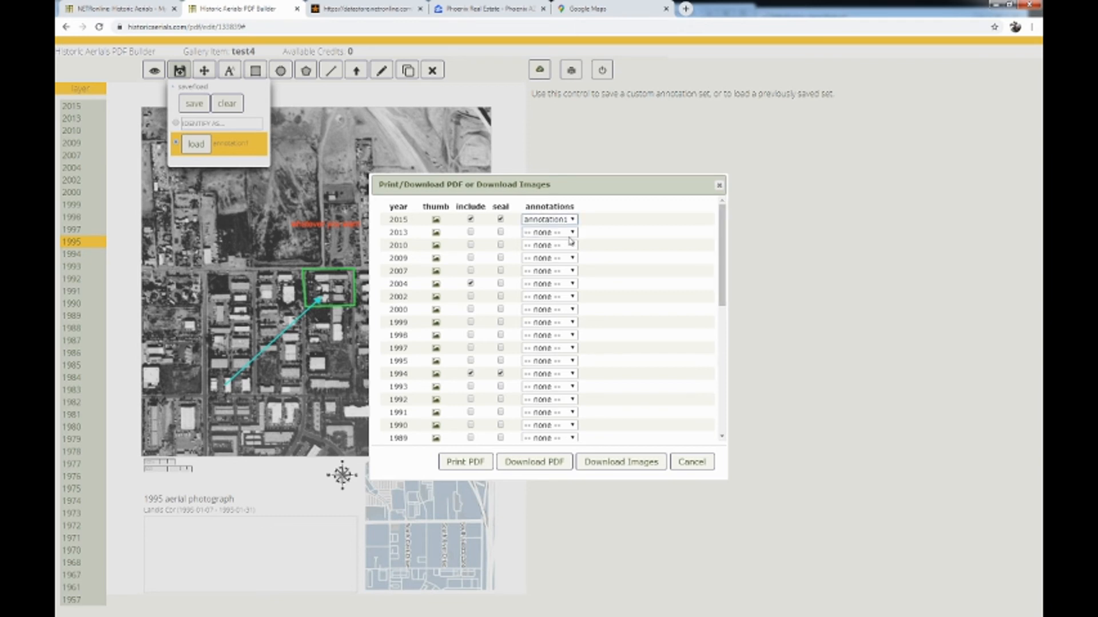
click(572, 283)
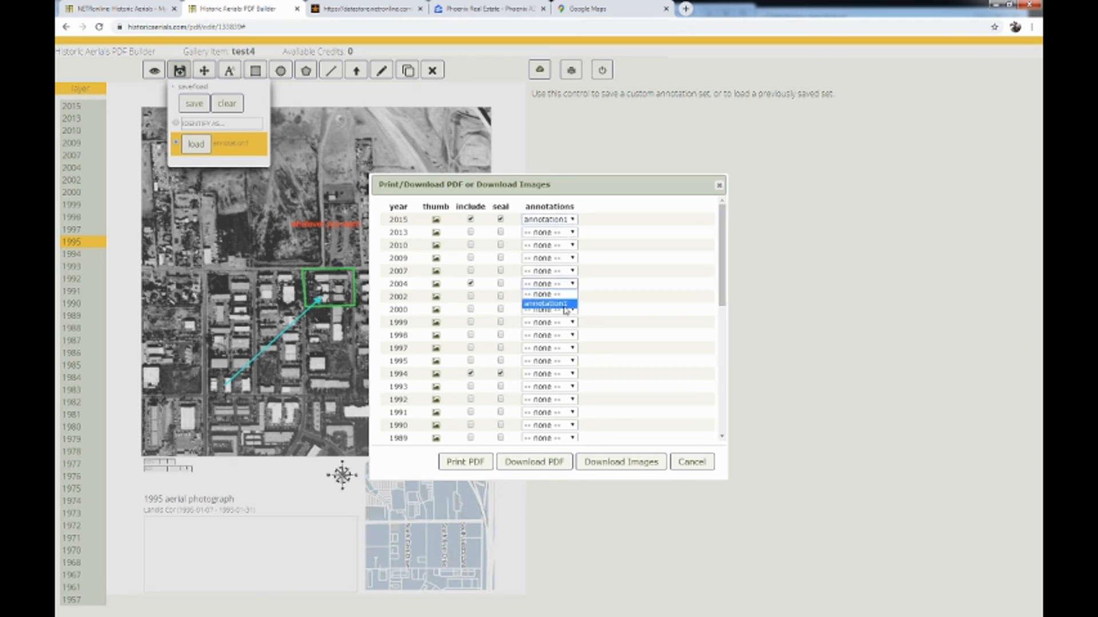
click(563, 306)
click(565, 373)
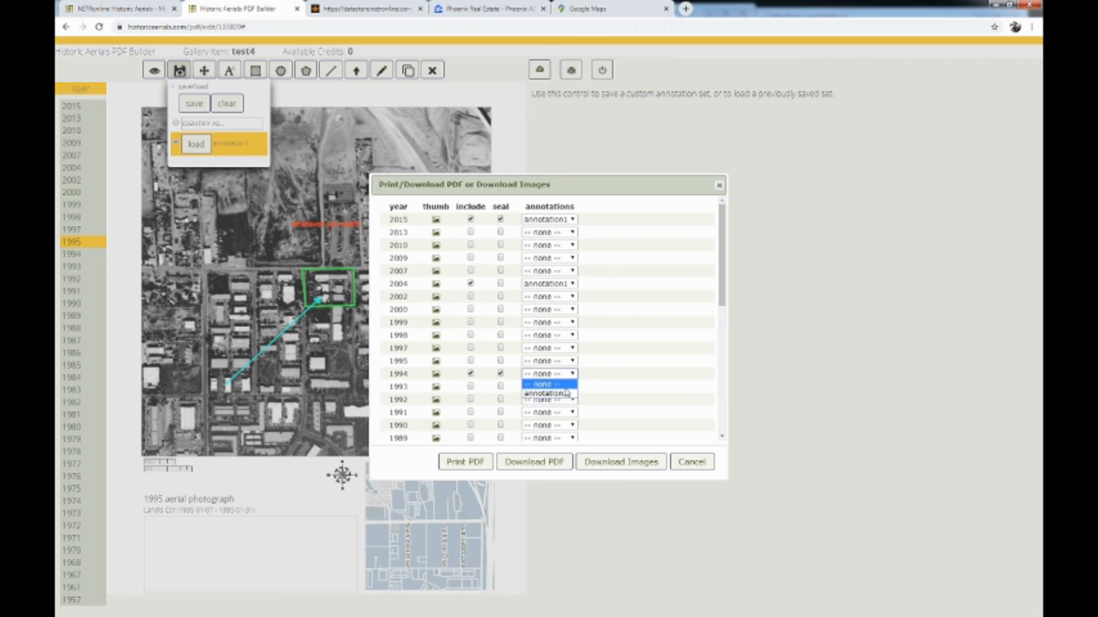
click(567, 393)
scroll(593, 372, down, 2)
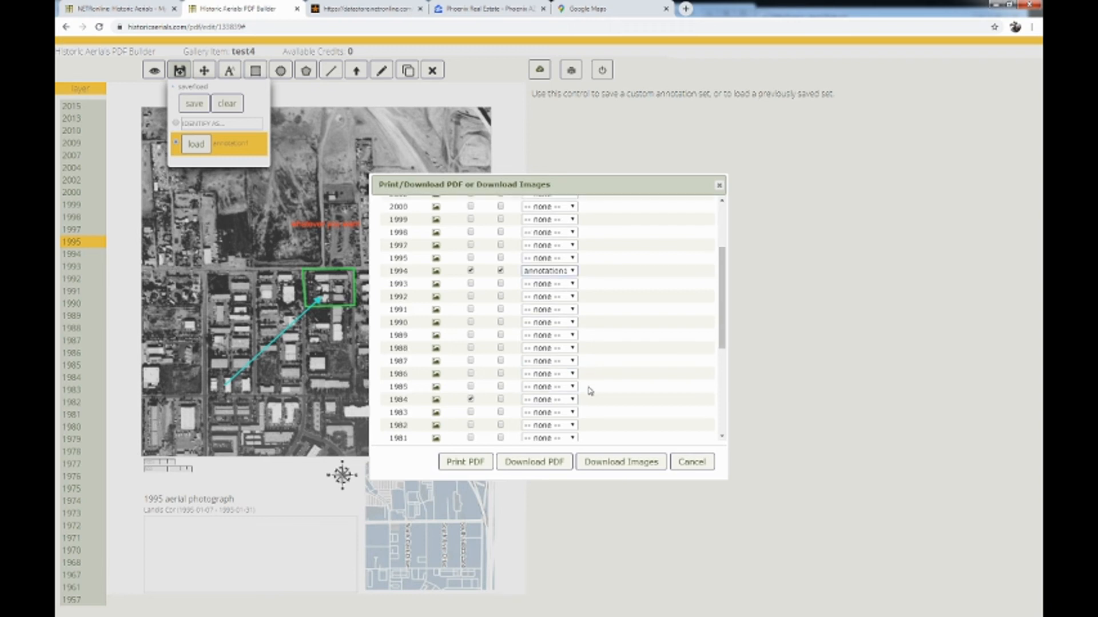
scroll(592, 391, down, 1)
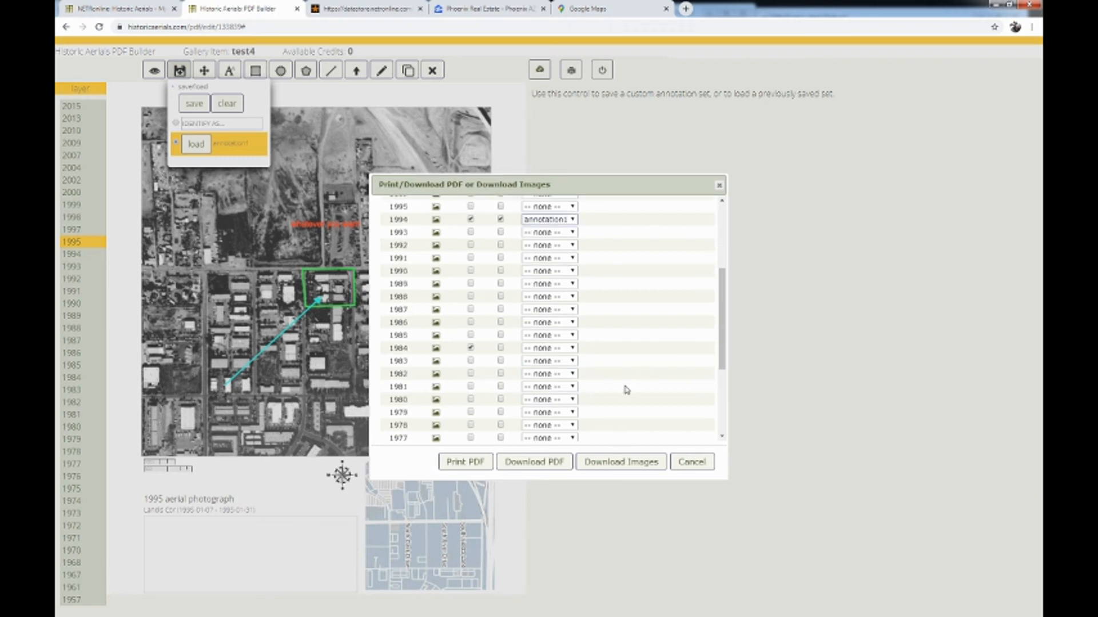
scroll(617, 395, down, 3)
click(573, 407)
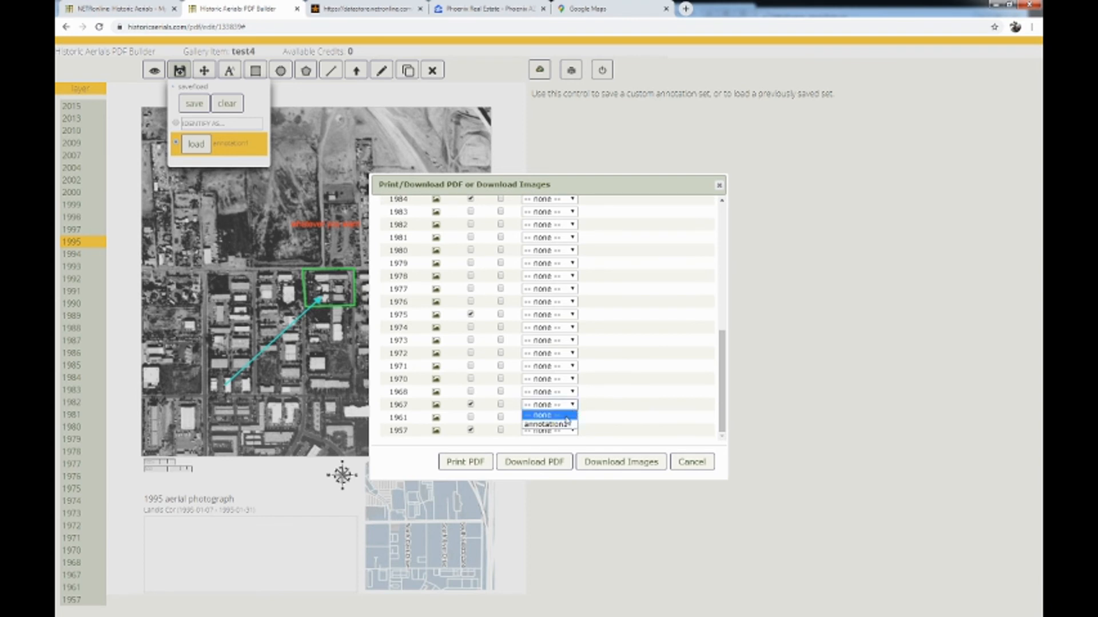
click(590, 417)
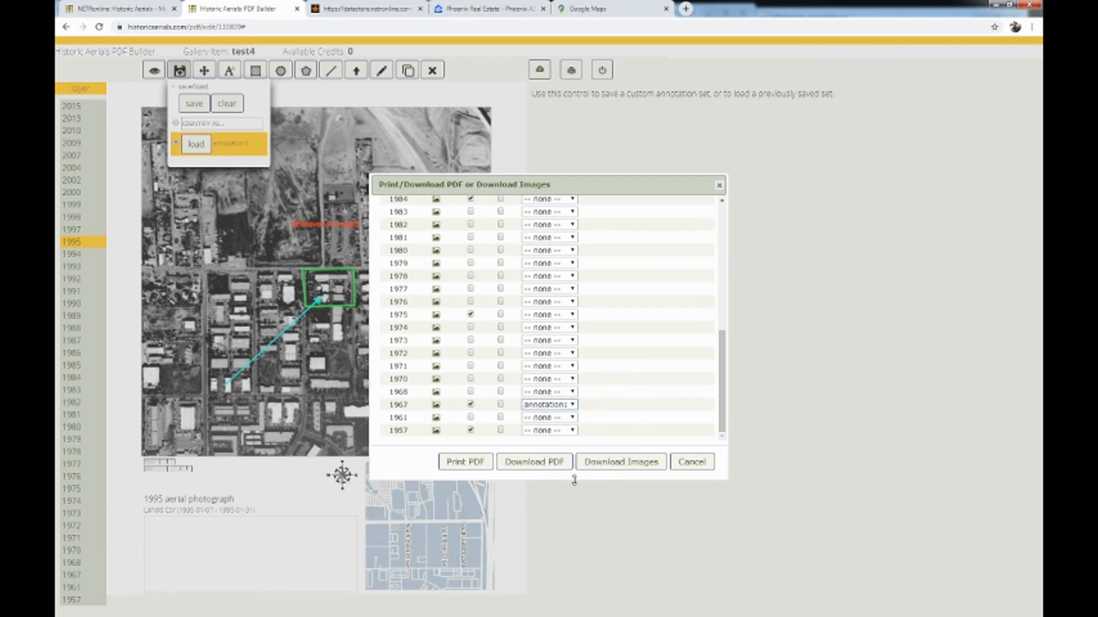
Step: Download the selected aerials as a PDF and open the downloaded file
click(525, 472)
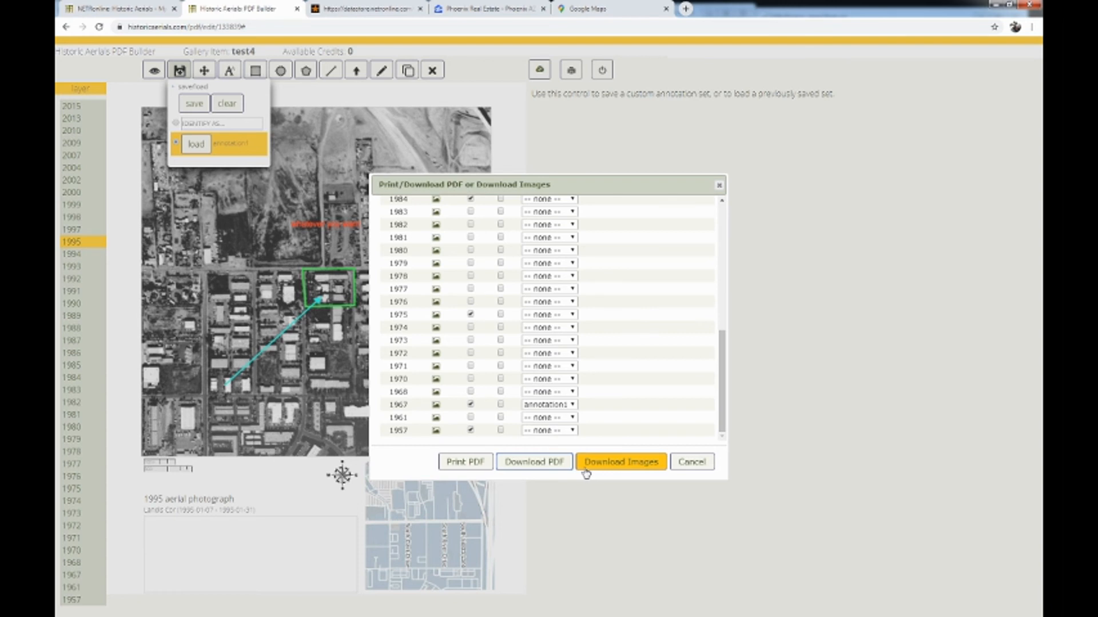
click(540, 464)
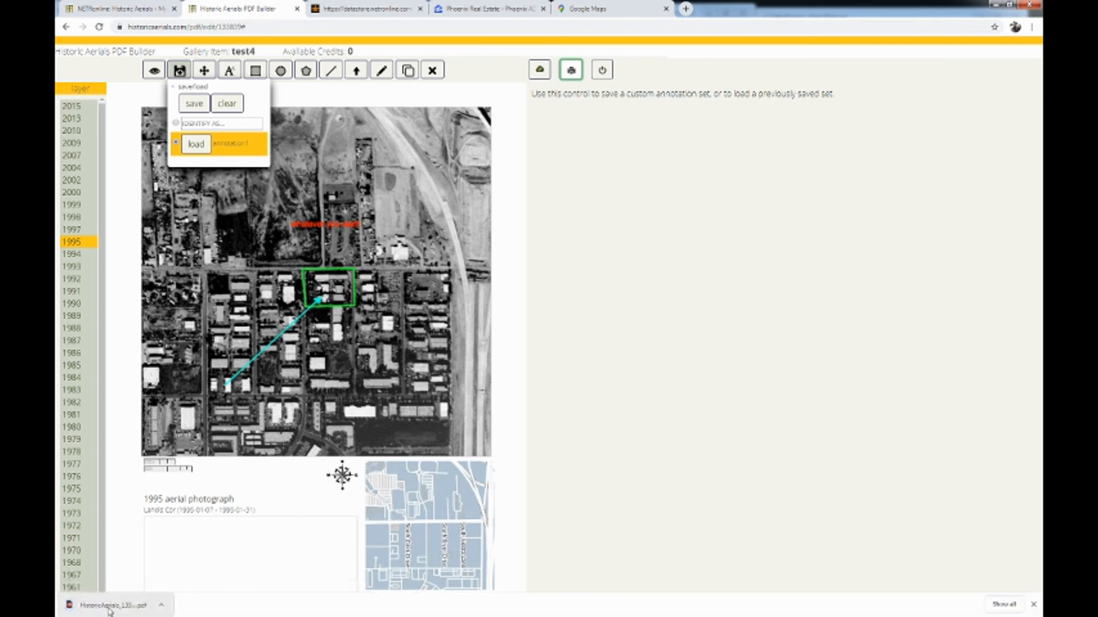
click(108, 609)
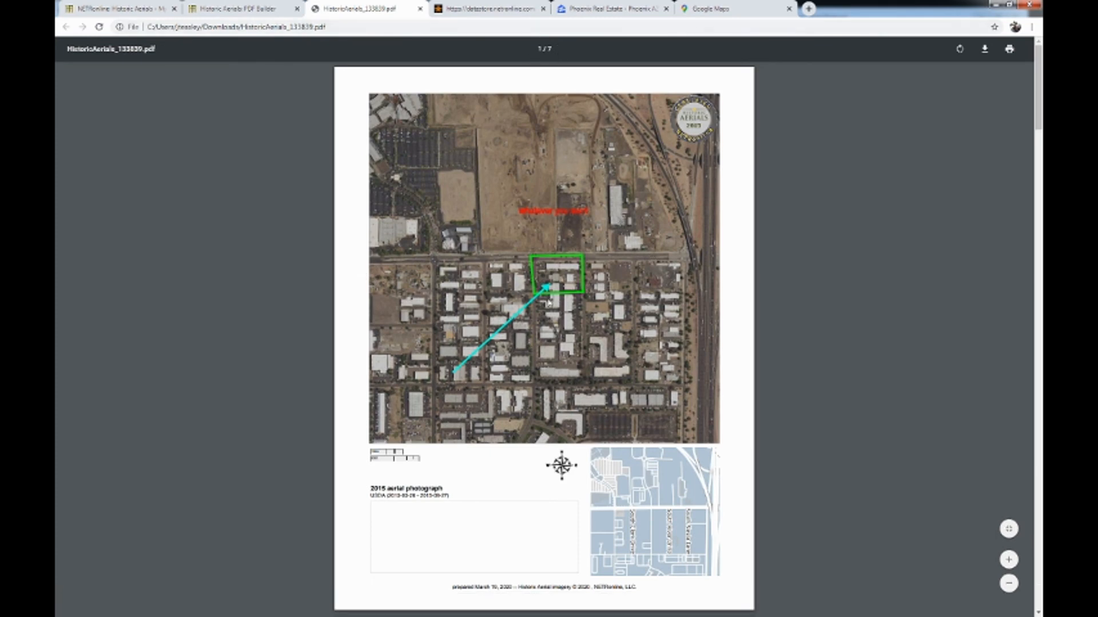
Step: Look through the PDF pages from 2015 back to 1957, examining each aerial's seal, annotations, photo dates and location map
scroll(552, 259, down, 9)
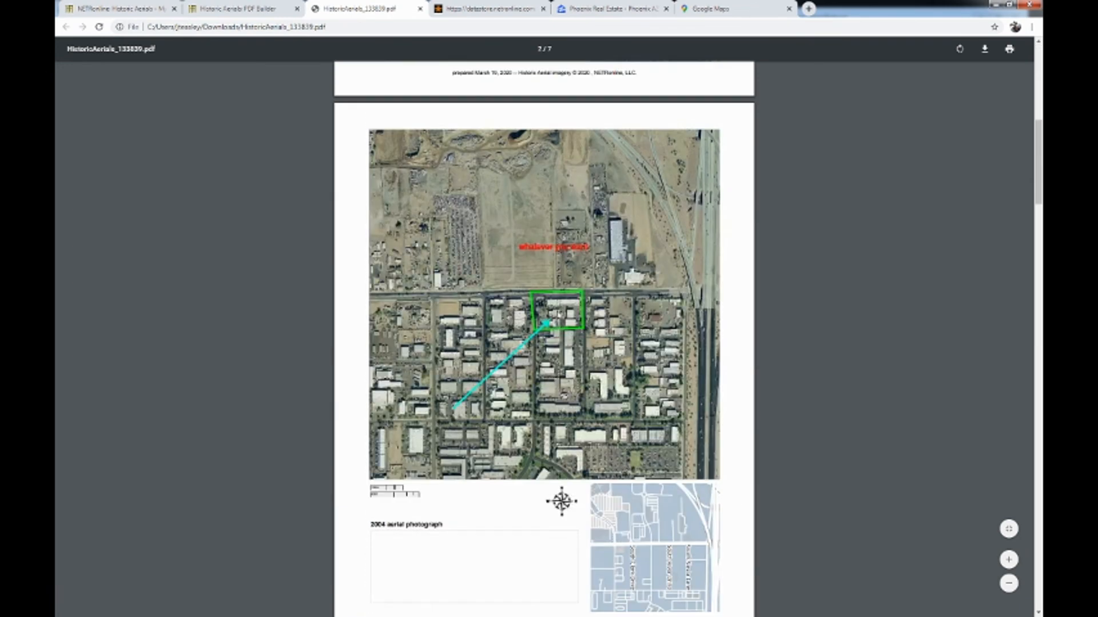
scroll(558, 314, down, 1)
scroll(558, 314, up, 2)
scroll(559, 314, up, 9)
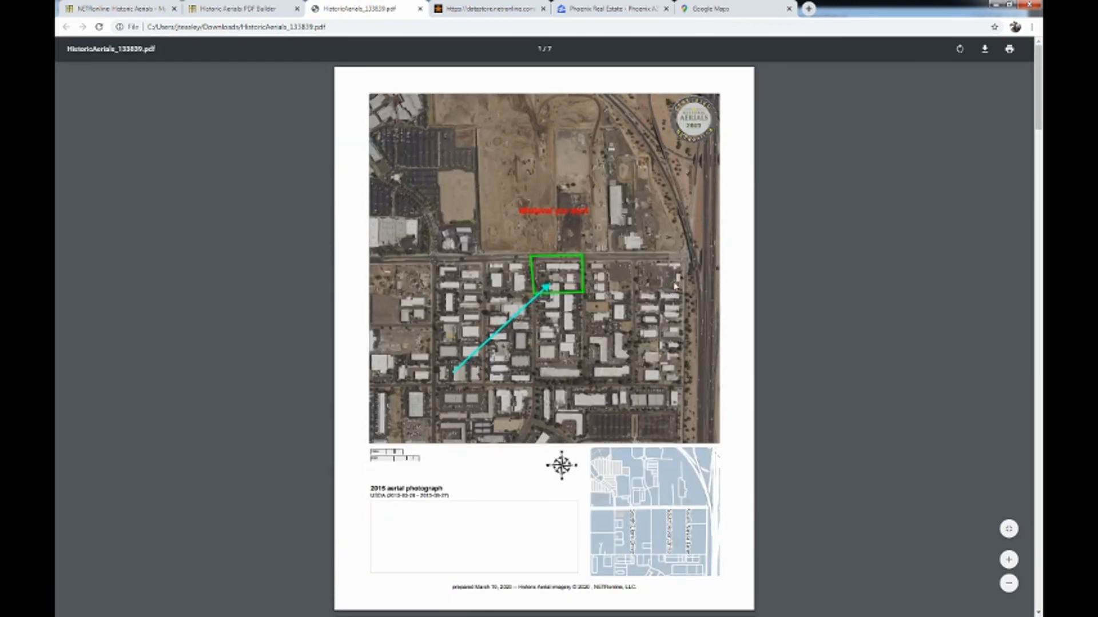
scroll(676, 286, down, 7)
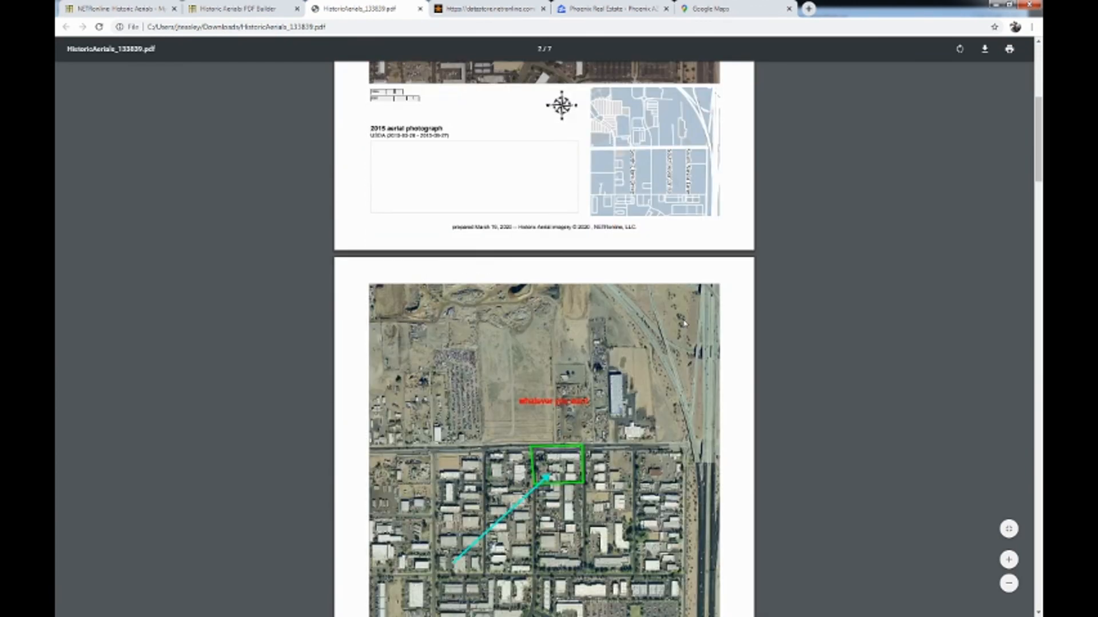
scroll(684, 322, down, 12)
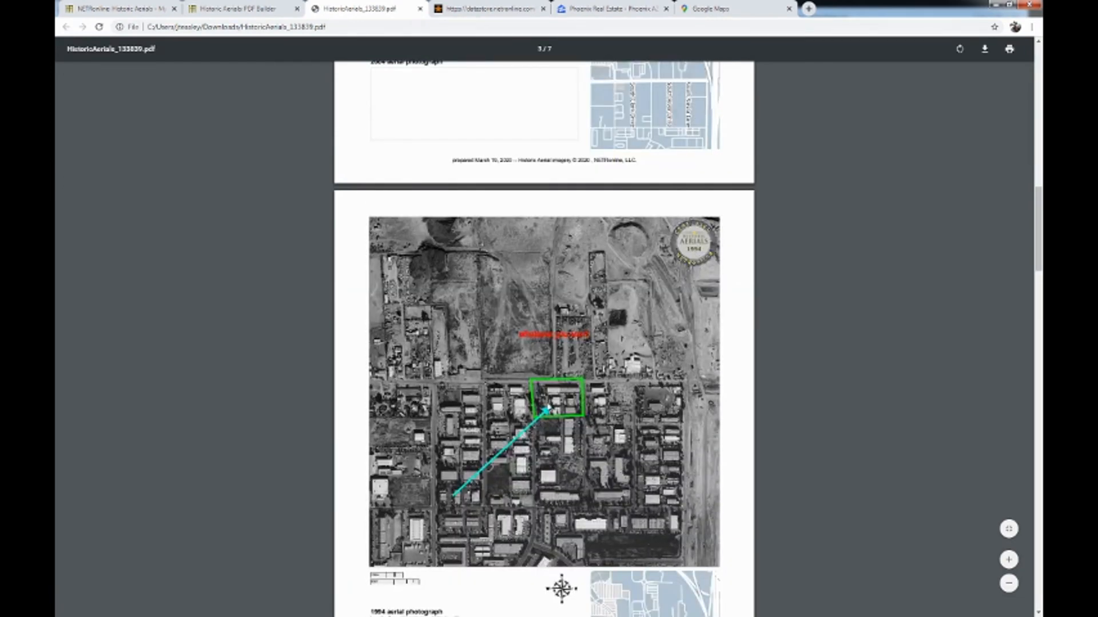
scroll(547, 408, down, 11)
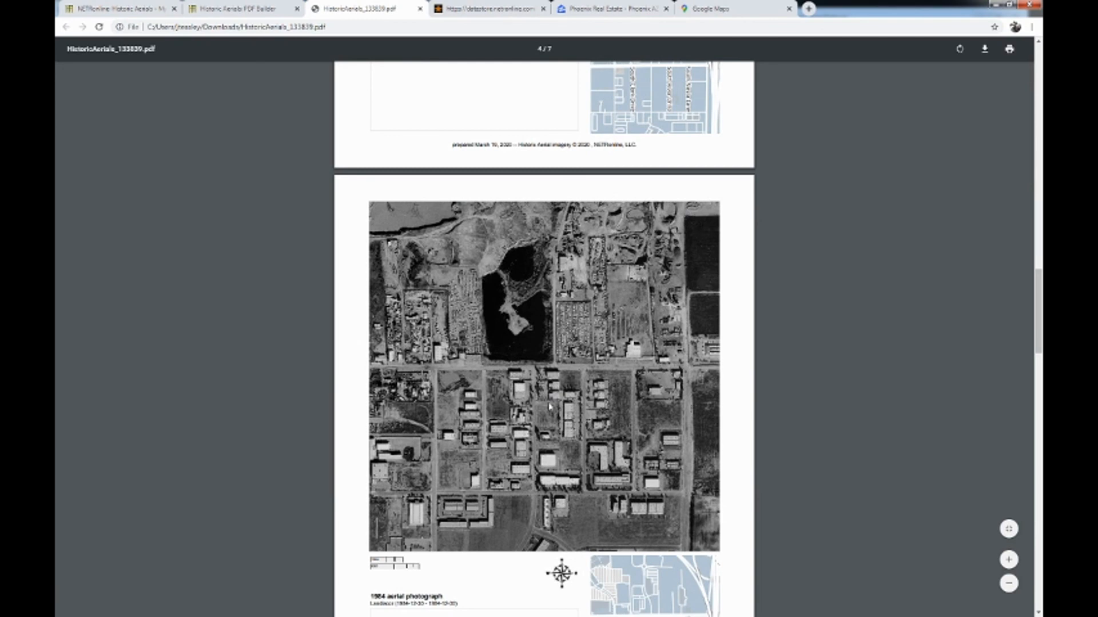
scroll(609, 474, down, 3)
scroll(641, 344, down, 3)
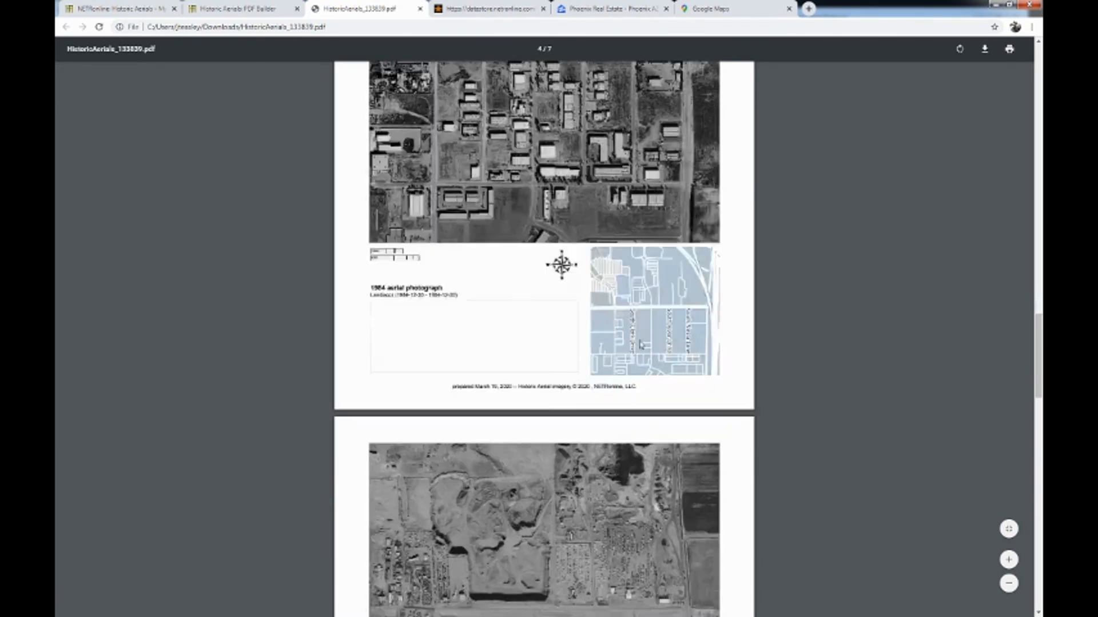
scroll(641, 345, down, 5)
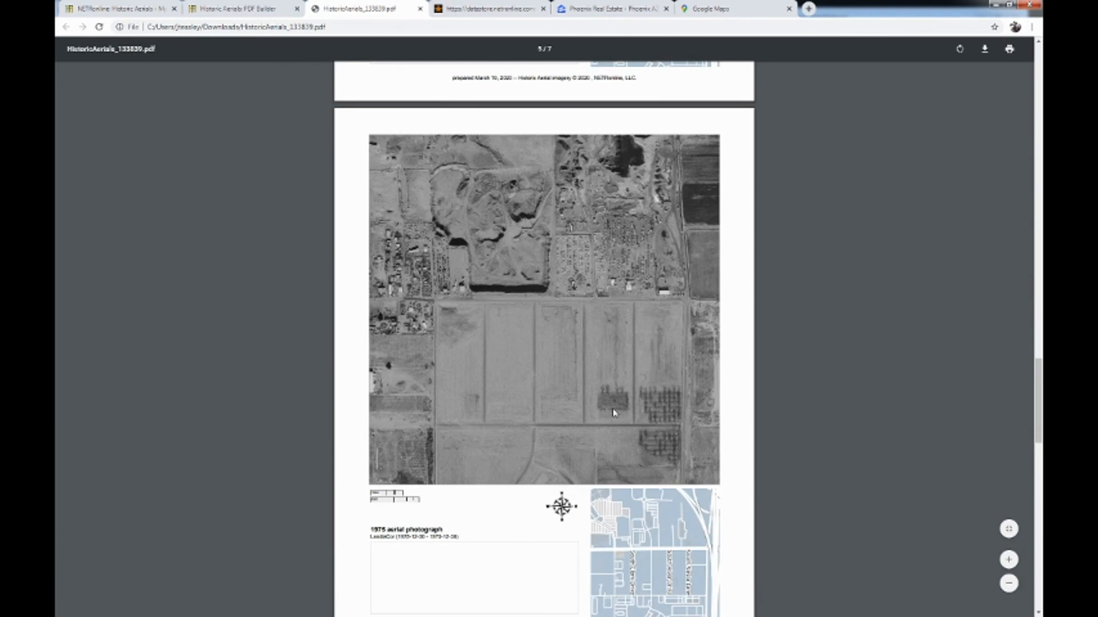
scroll(613, 413, down, 8)
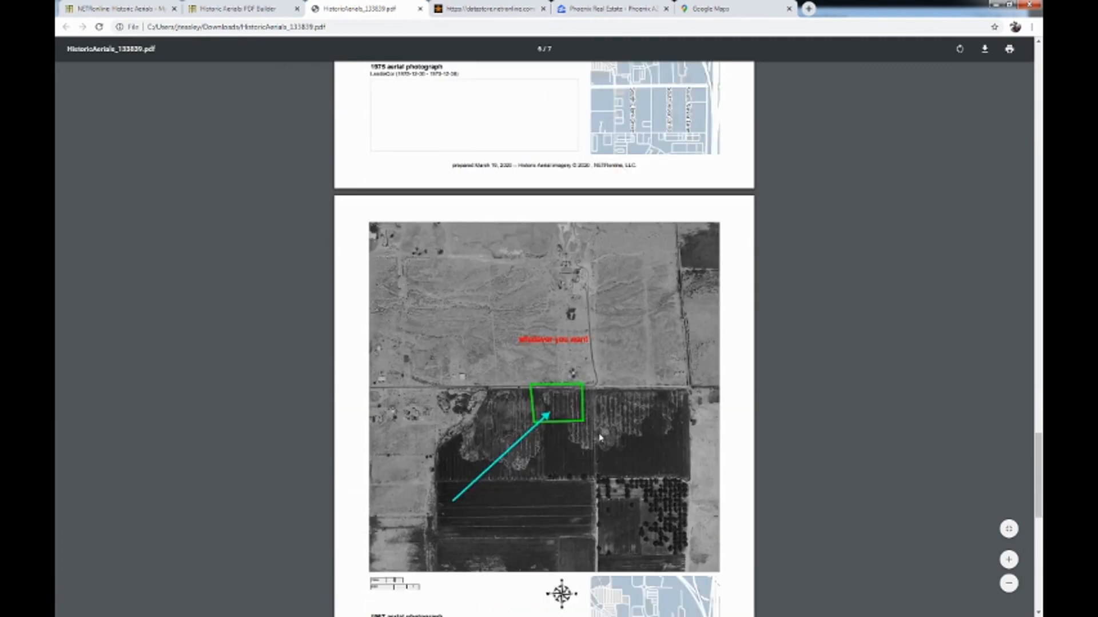
scroll(600, 438, down, 5)
scroll(562, 277, down, 3)
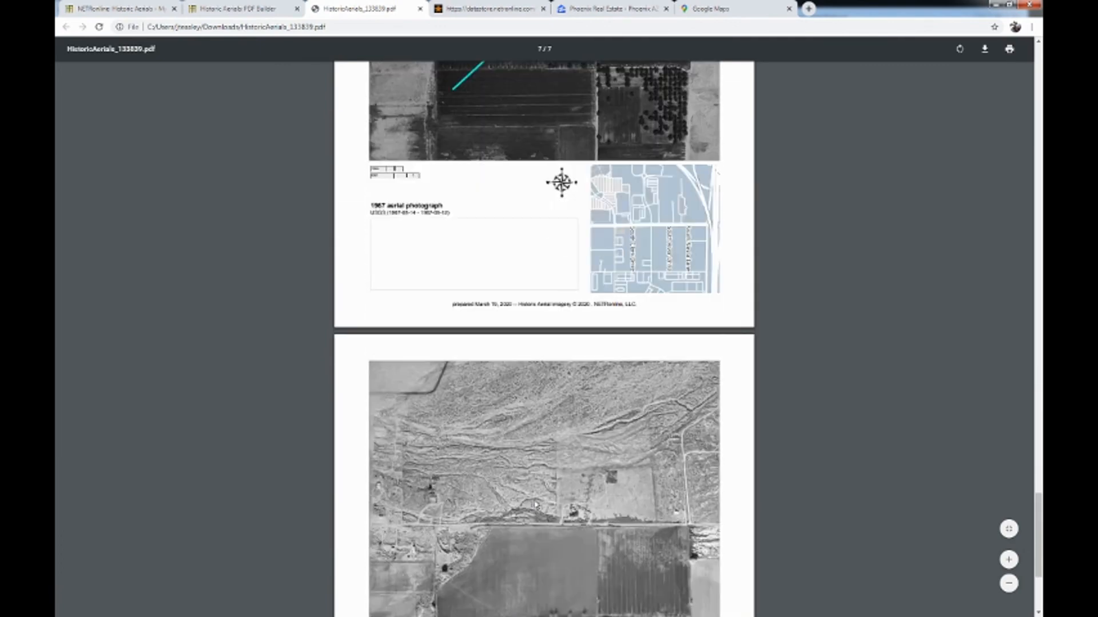
scroll(536, 504, down, 3)
scroll(546, 412, up, 10)
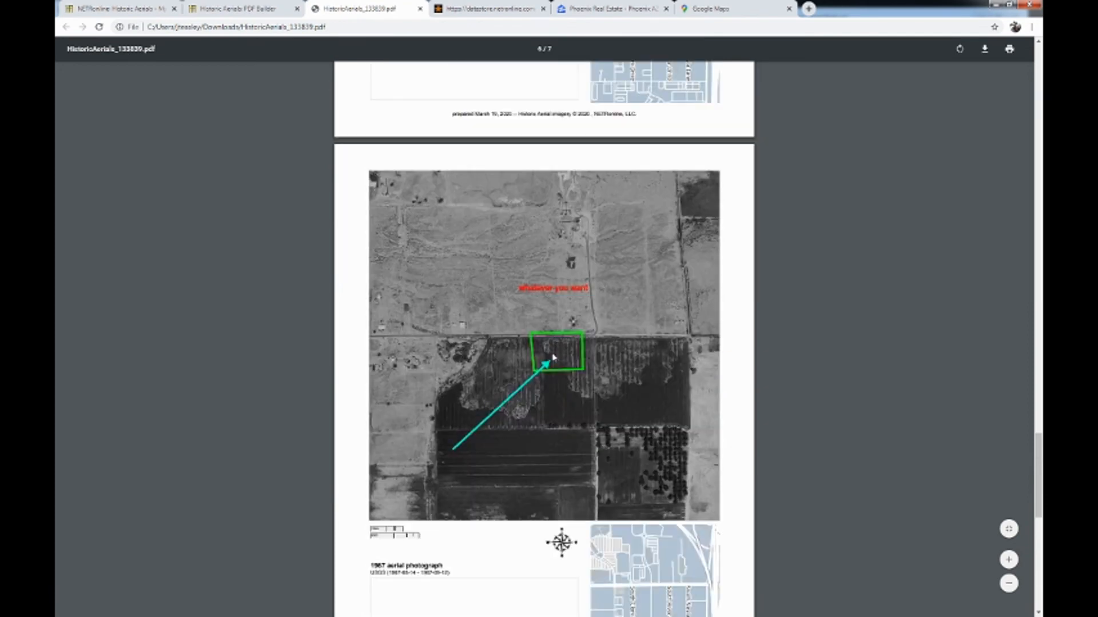
scroll(552, 358, up, 20)
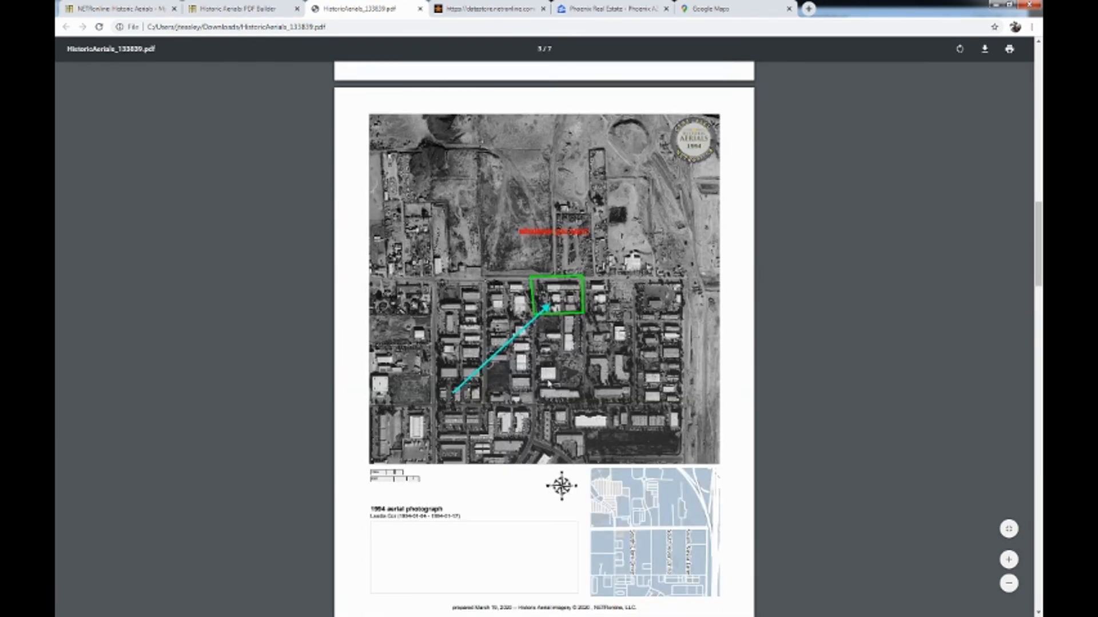
scroll(548, 384, down, 20)
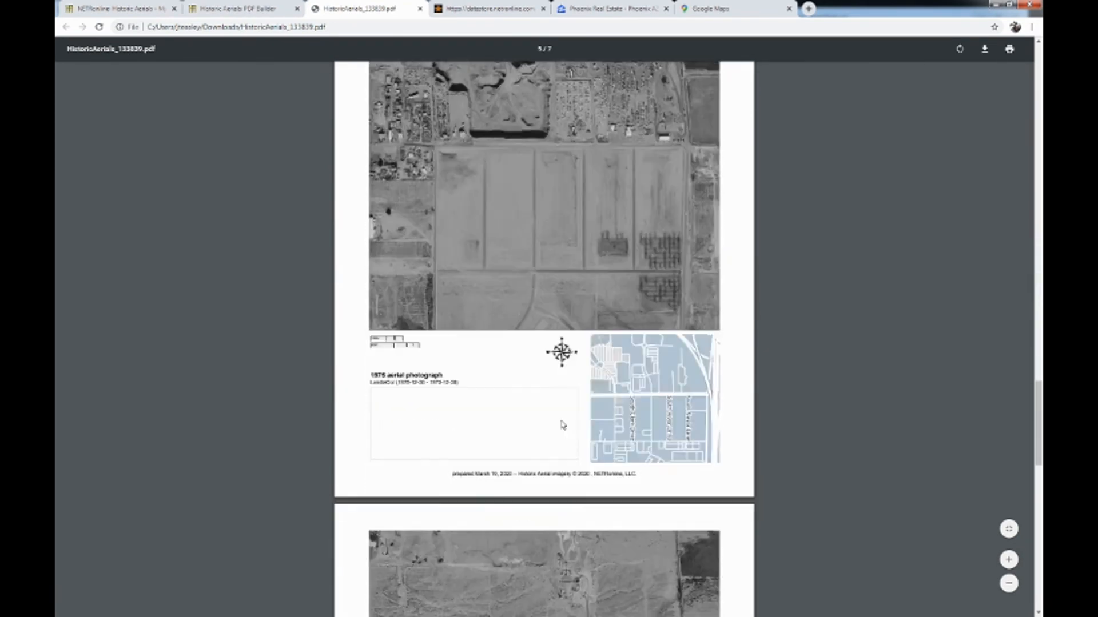
scroll(566, 435, down, 5)
scroll(621, 460, down, 2)
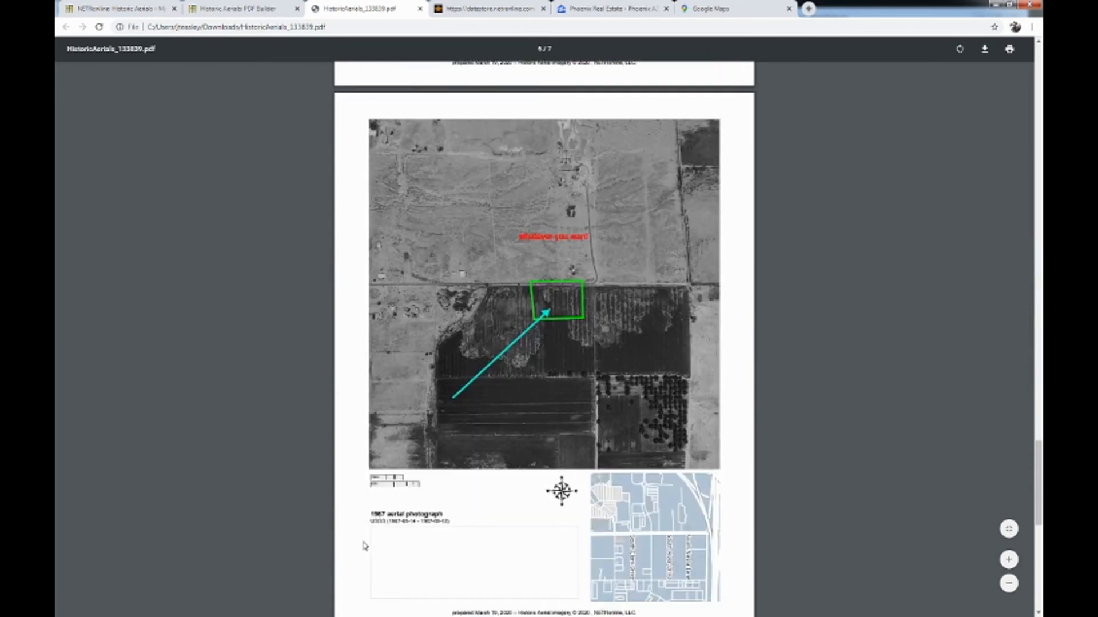
scroll(568, 510, down, 1)
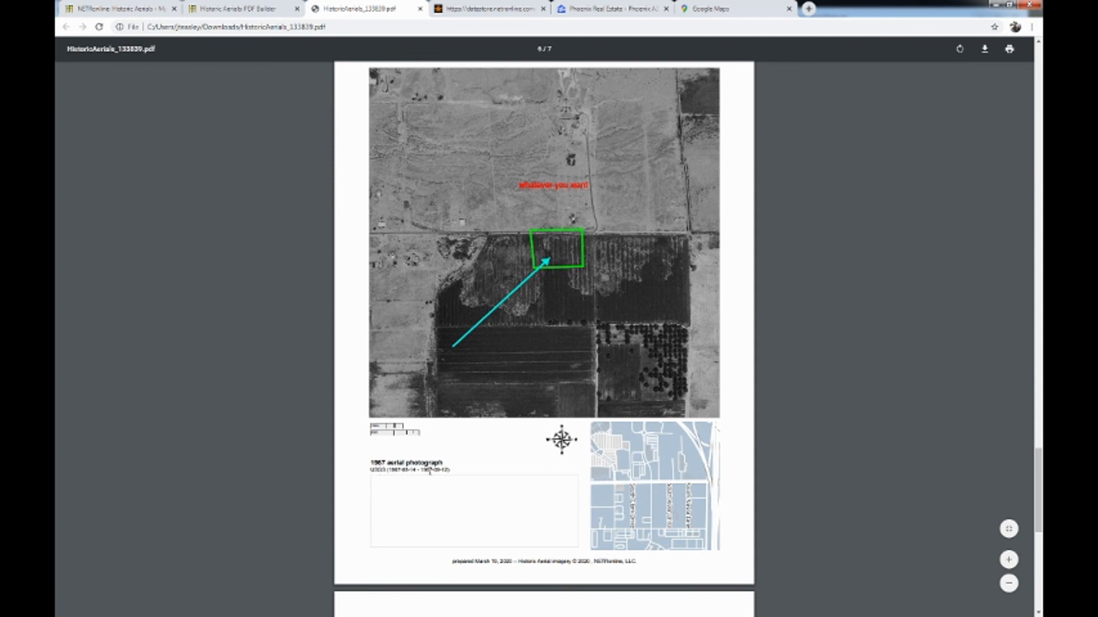
scroll(492, 486, down, 4)
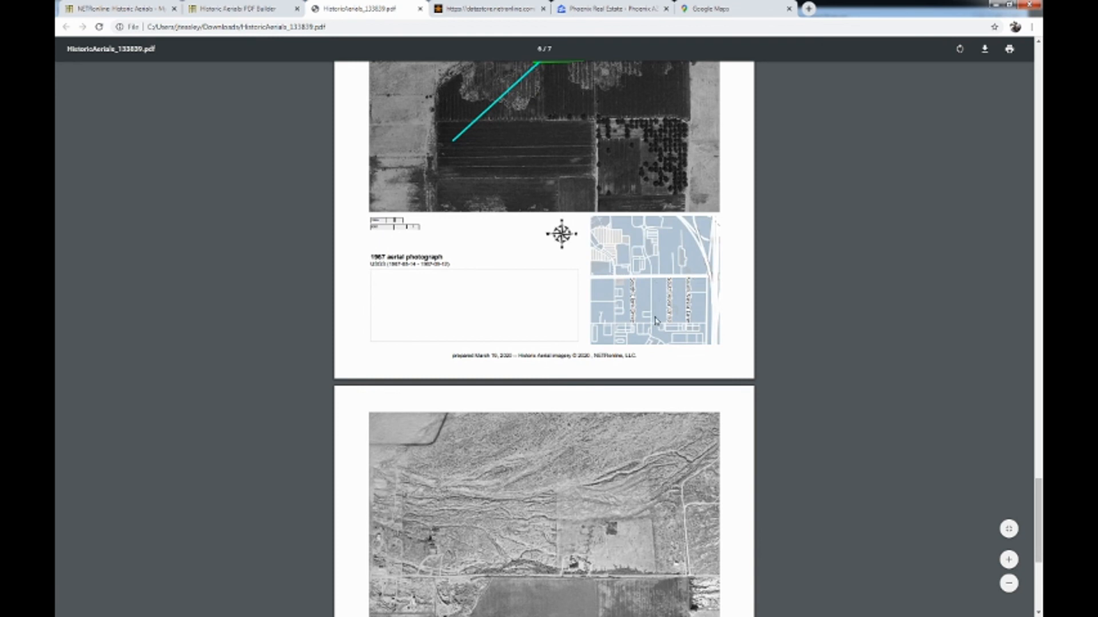
Step: Examine the final 1957 page, review the PDF's aerials back up to 2015, and close the PDF to return to the PDF Builder
scroll(653, 319, down, 6)
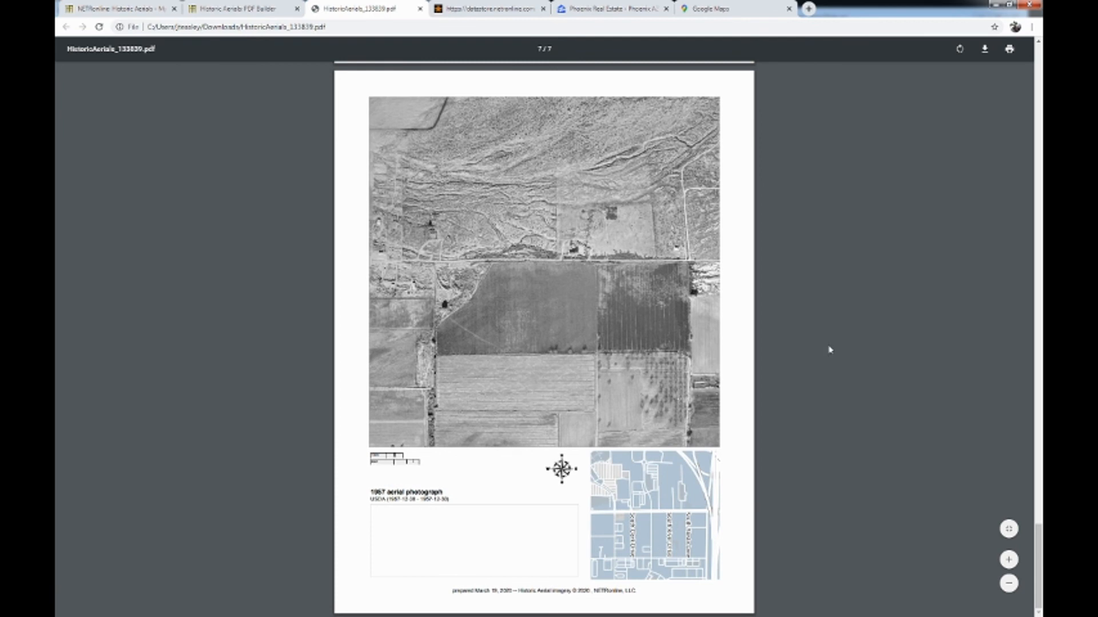
scroll(930, 142, up, 20)
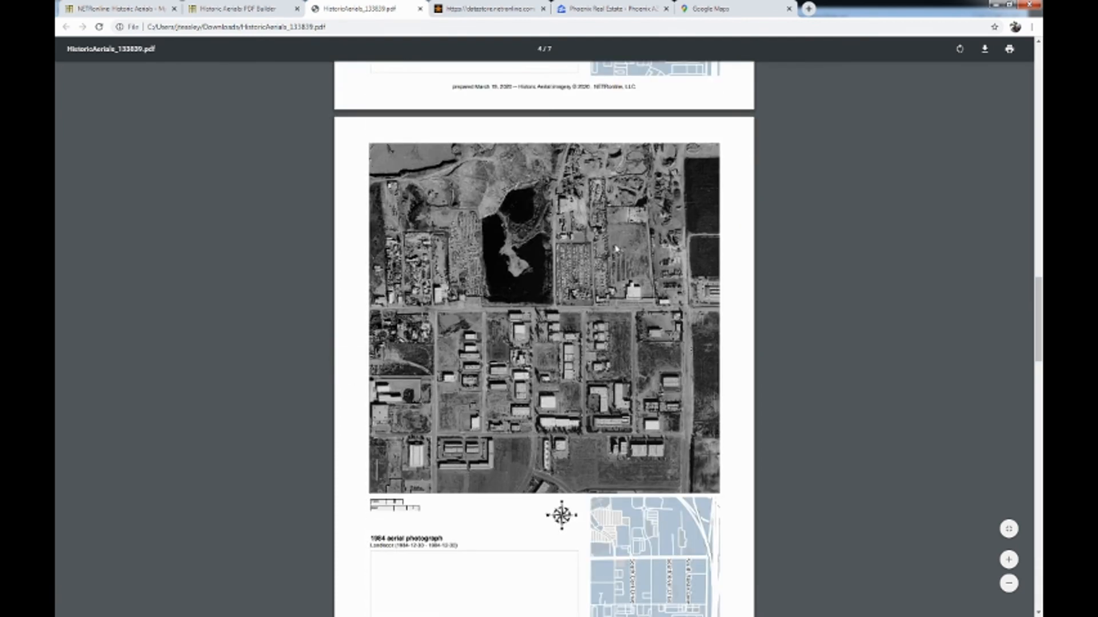
scroll(740, 274, up, 4)
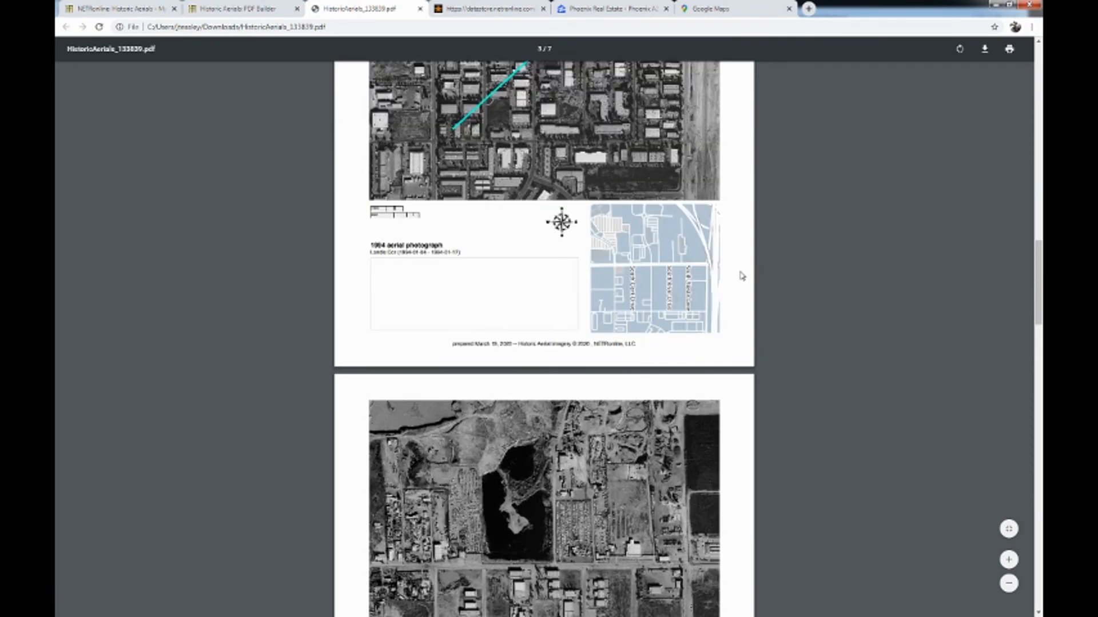
scroll(742, 276, up, 3)
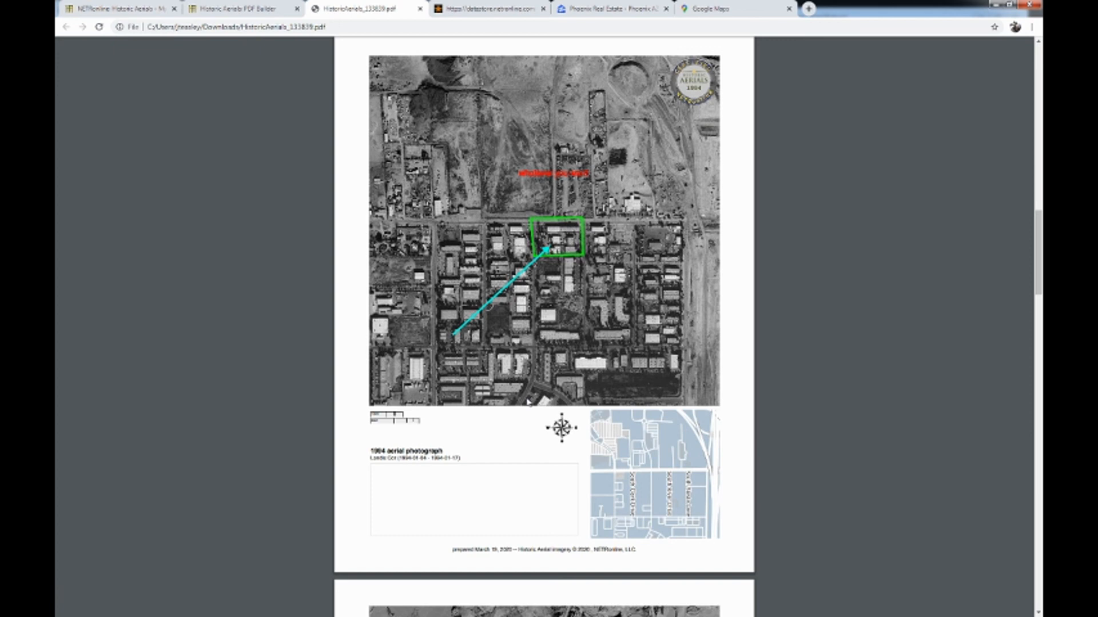
scroll(550, 377, up, 11)
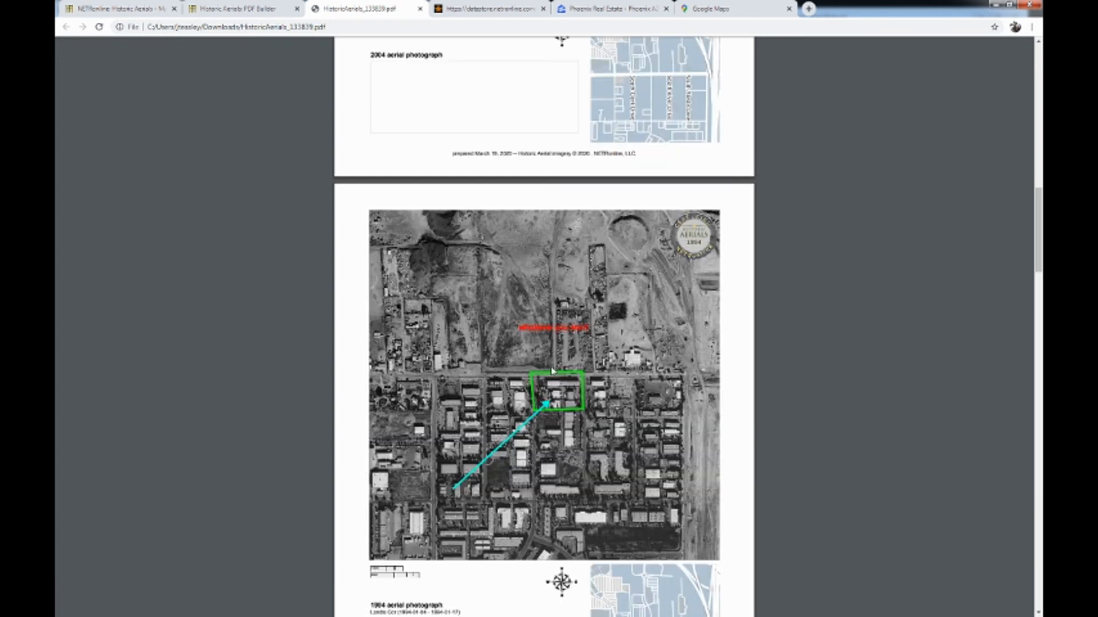
scroll(563, 367, up, 10)
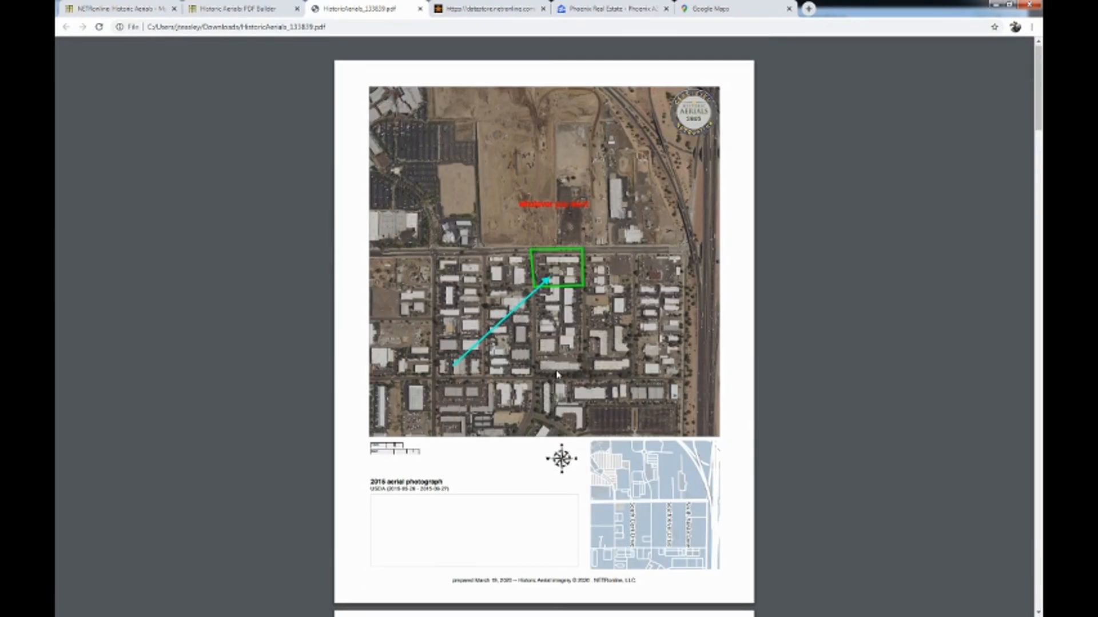
click(419, 8)
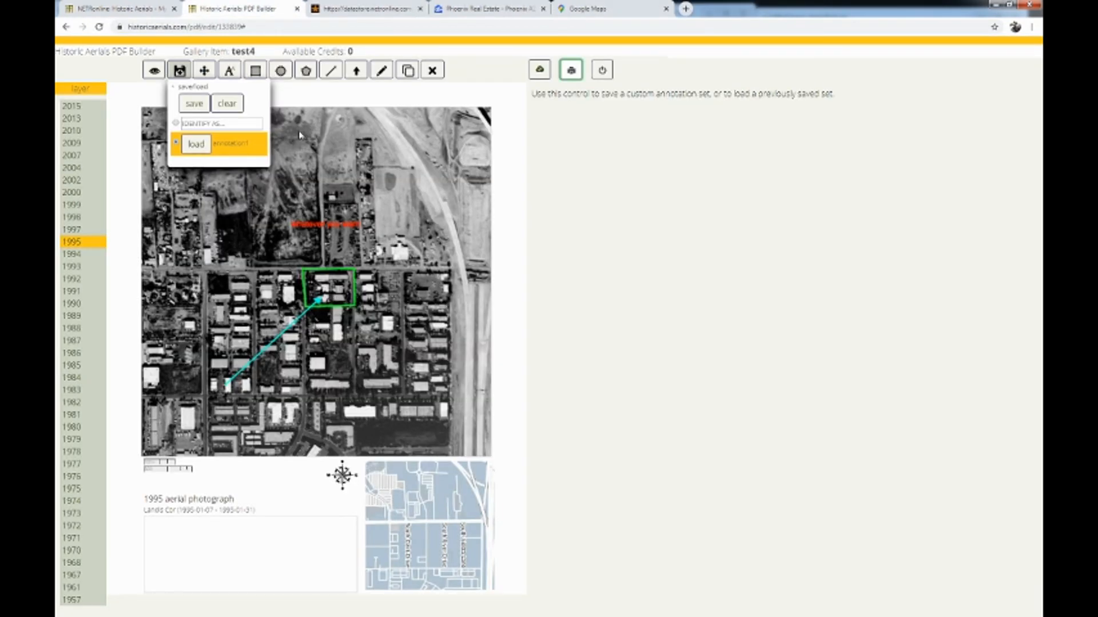